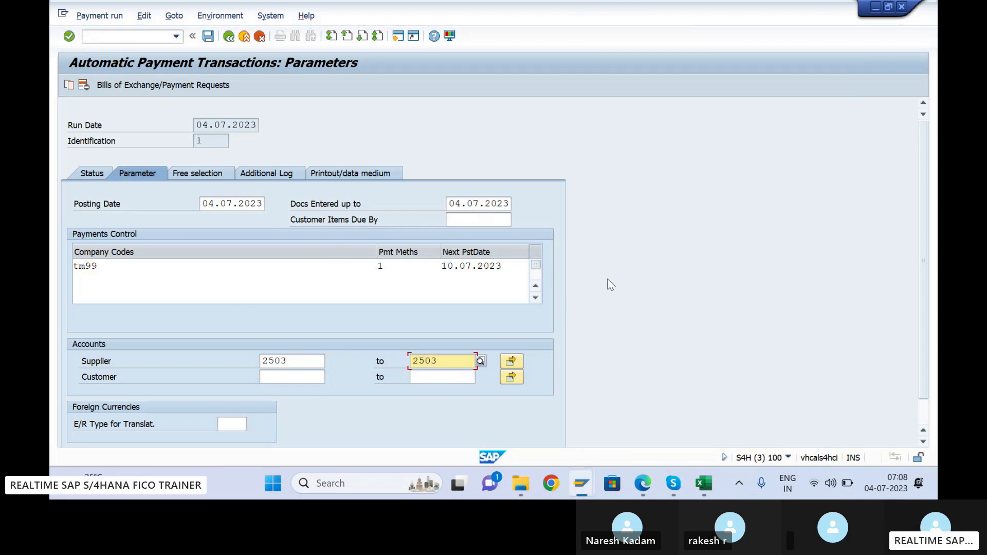
# - In the additional log, enable Due Date Check, Payment Method Selection in All Cases and Line Items of the Payment Documents for the supplier's vendor number
pyautogui.click(257, 175)
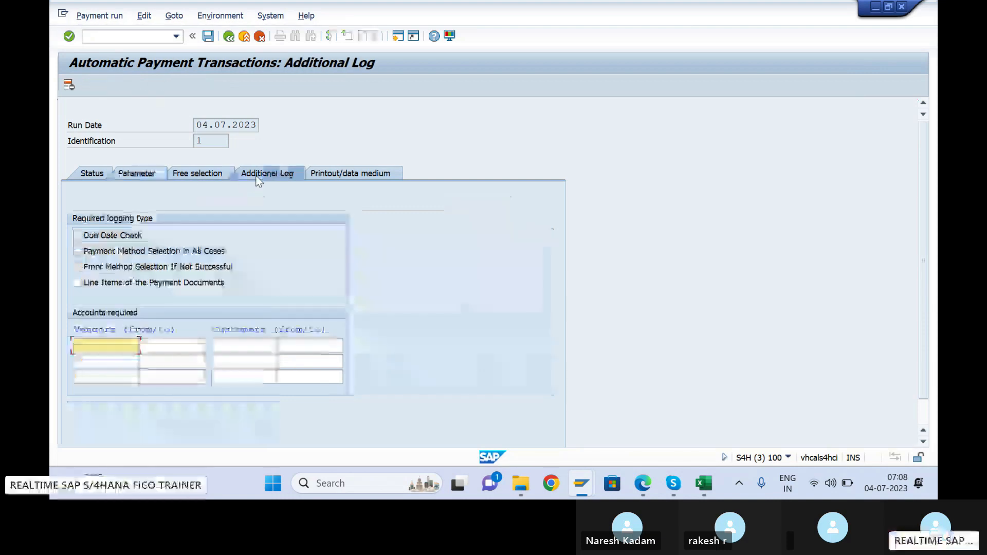
pyautogui.click(78, 236)
pyautogui.click(77, 251)
pyautogui.click(77, 282)
pyautogui.click(112, 347)
pyautogui.write('2503')
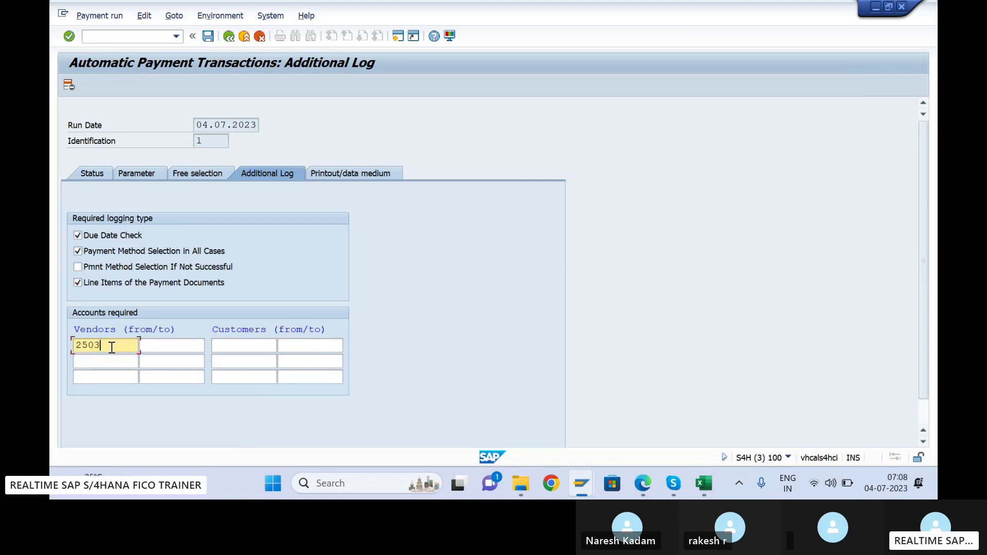
pyautogui.press('Return')
# - Show the printout and data medium settings of the payment run and highlight the program RFFOUS_C
pyautogui.click(356, 174)
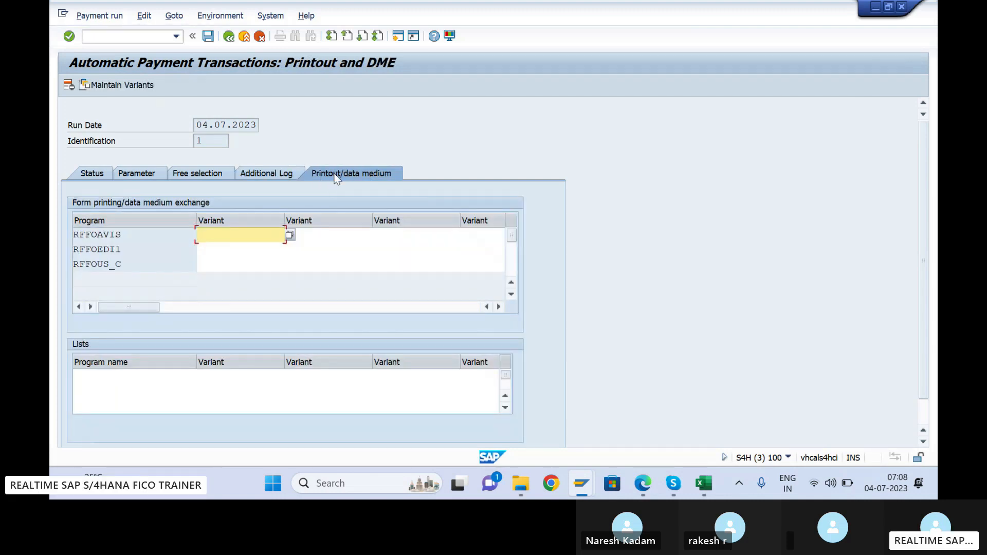
pyautogui.moveTo(126, 264); pyautogui.dragTo(73, 274)
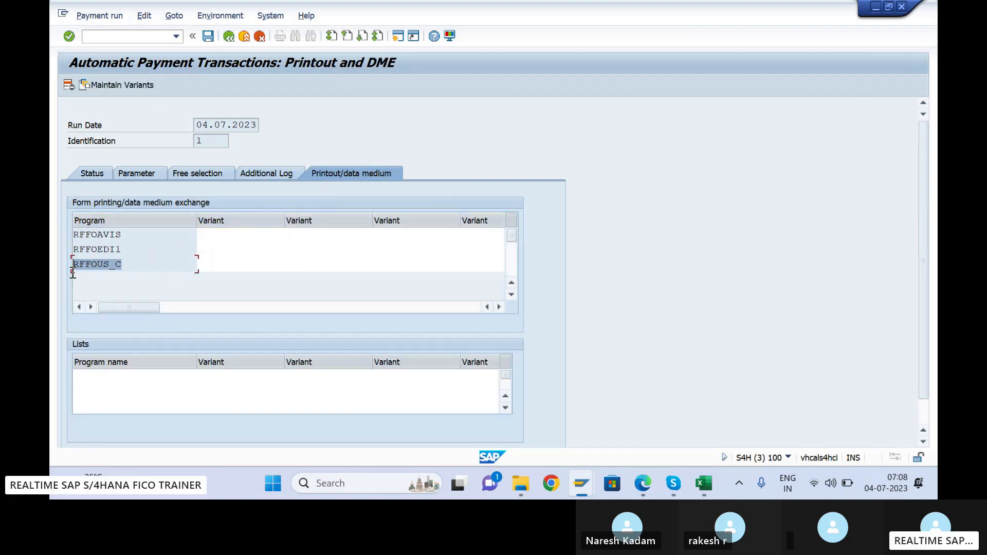
pyautogui.click(133, 266)
pyautogui.moveTo(128, 266); pyautogui.dragTo(74, 268)
pyautogui.click(121, 265)
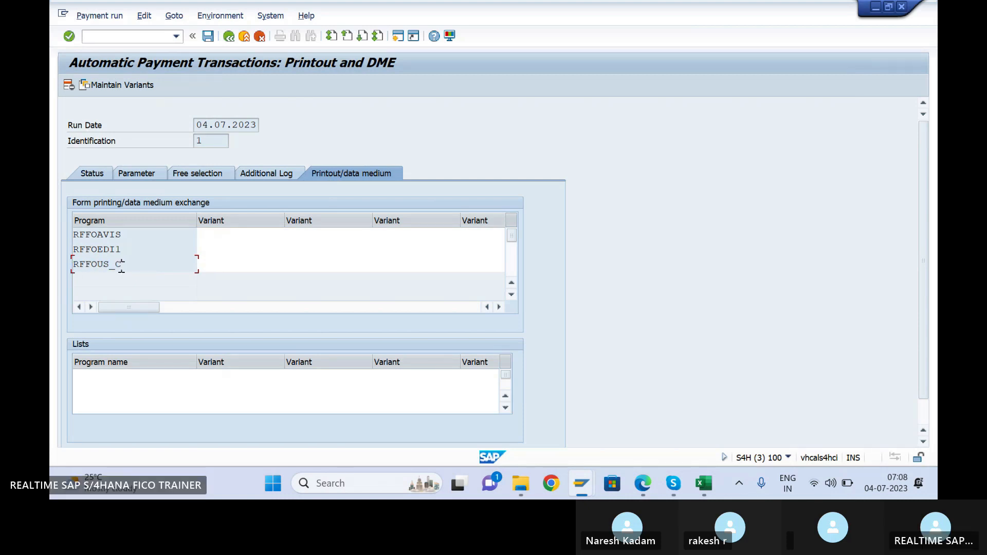
pyautogui.moveTo(122, 266); pyautogui.dragTo(76, 271)
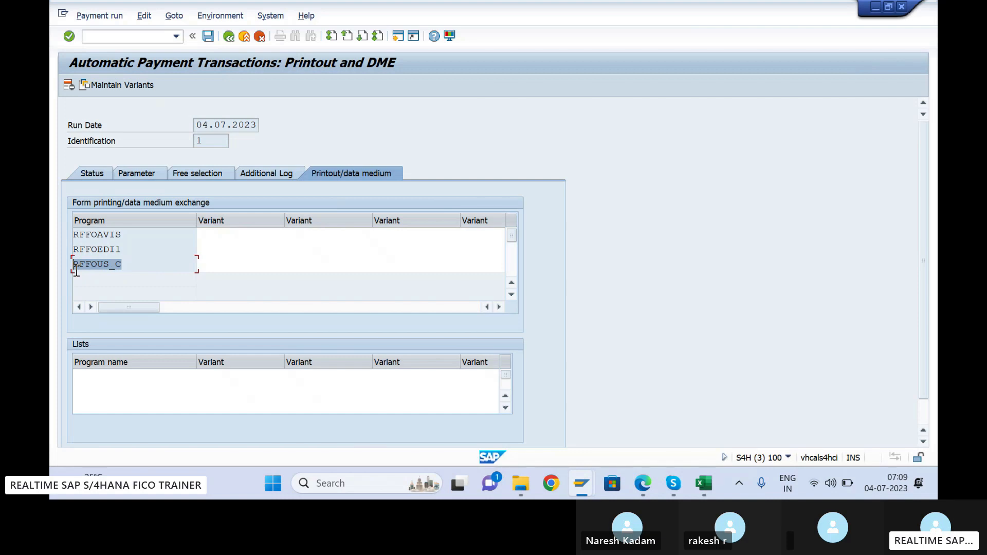
pyautogui.click(130, 266)
pyautogui.moveTo(131, 266); pyautogui.dragTo(72, 267)
pyautogui.hotkey('ctrl', 'c')
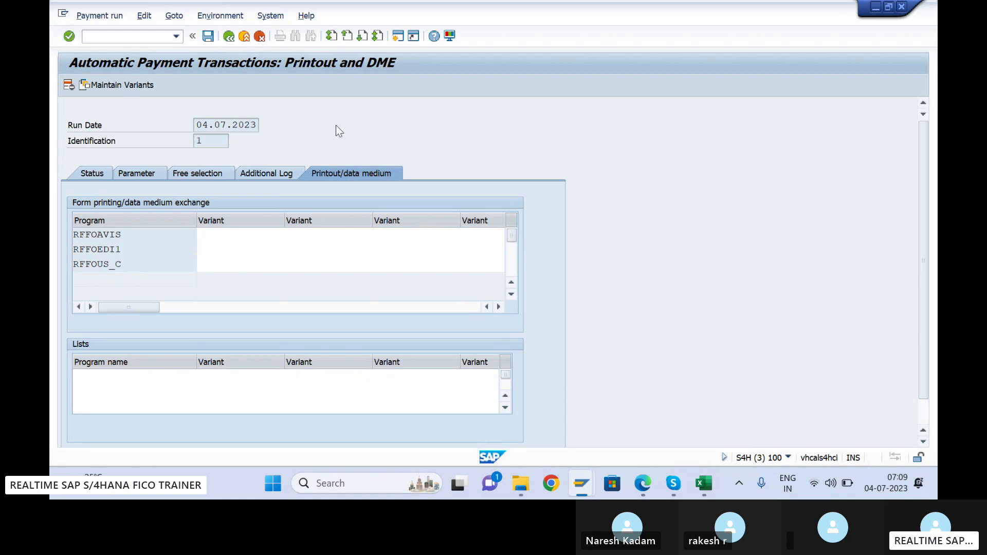
# - In another session, use transaction fbzp to open India's payment method 1 (Cheque) and examine its payment medium program
pyautogui.press('F3')
pyautogui.write('fbzp')
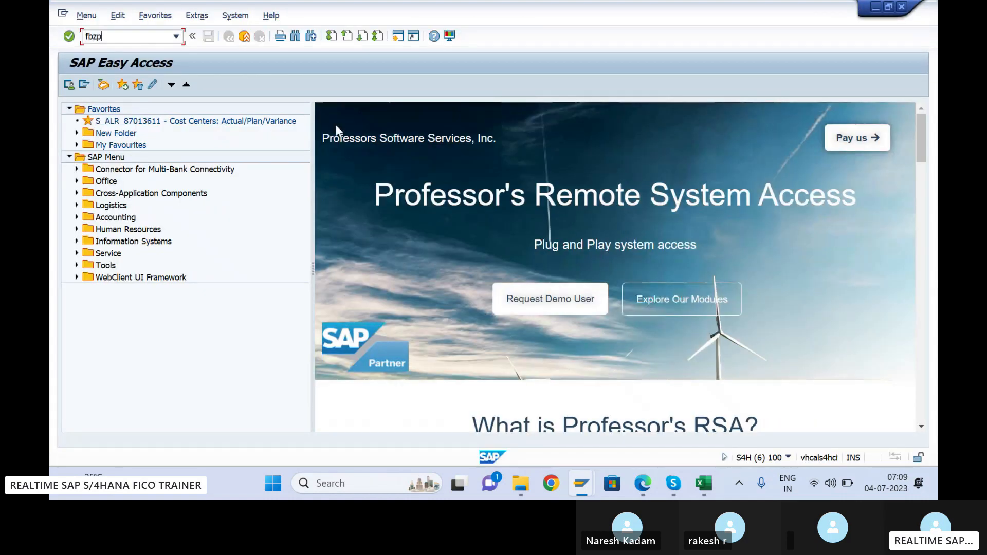
pyautogui.press('Return')
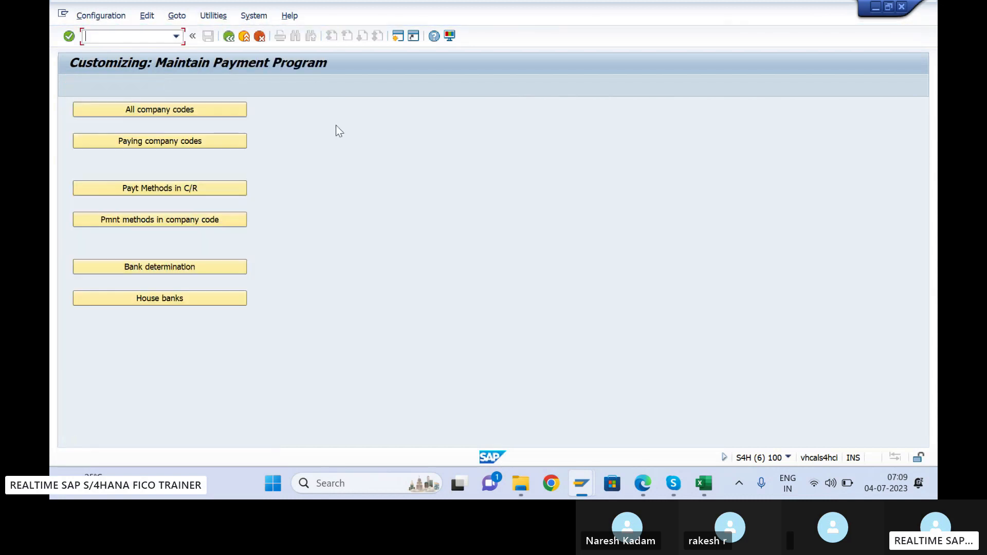
pyautogui.click(175, 192)
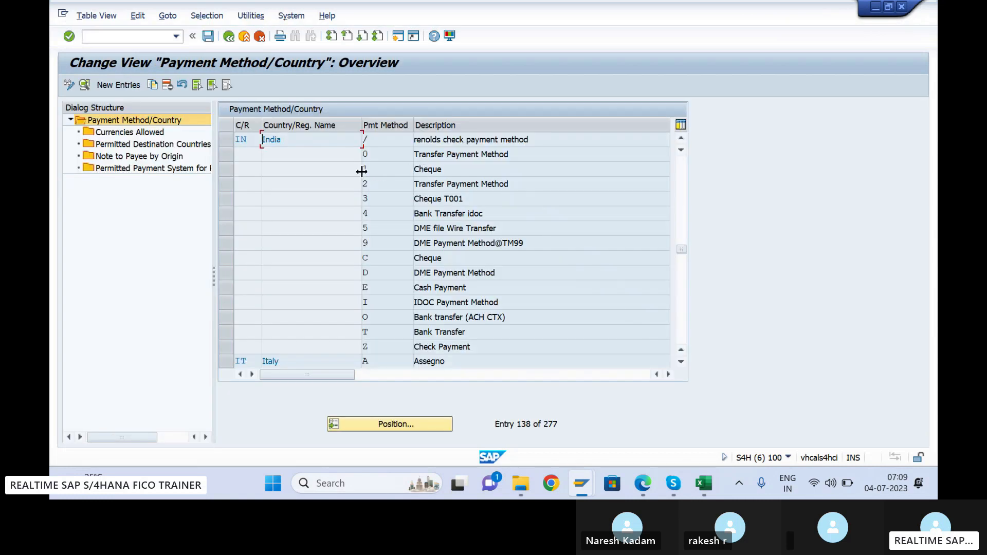
pyautogui.doubleClick(426, 171)
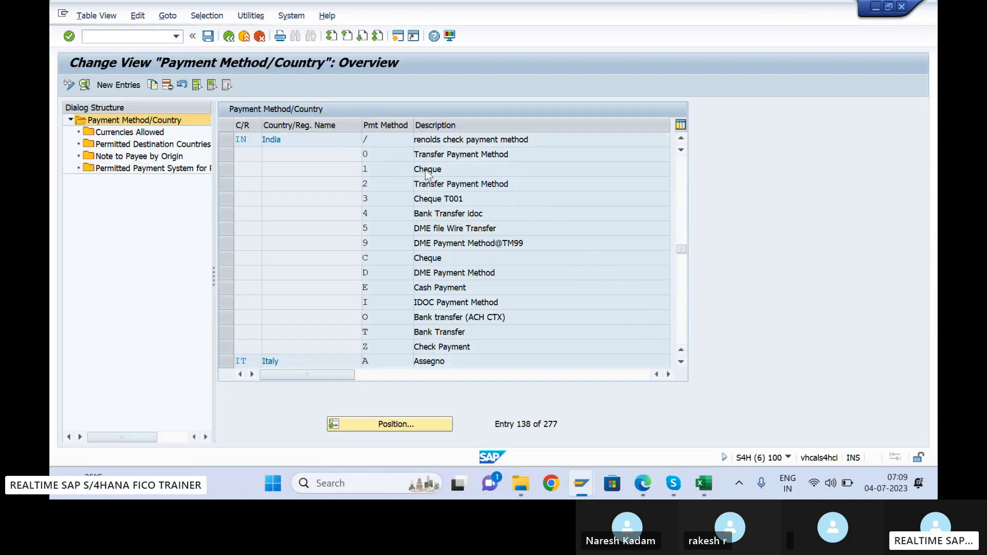
pyautogui.moveTo(923, 198); pyautogui.dragTo(929, 349)
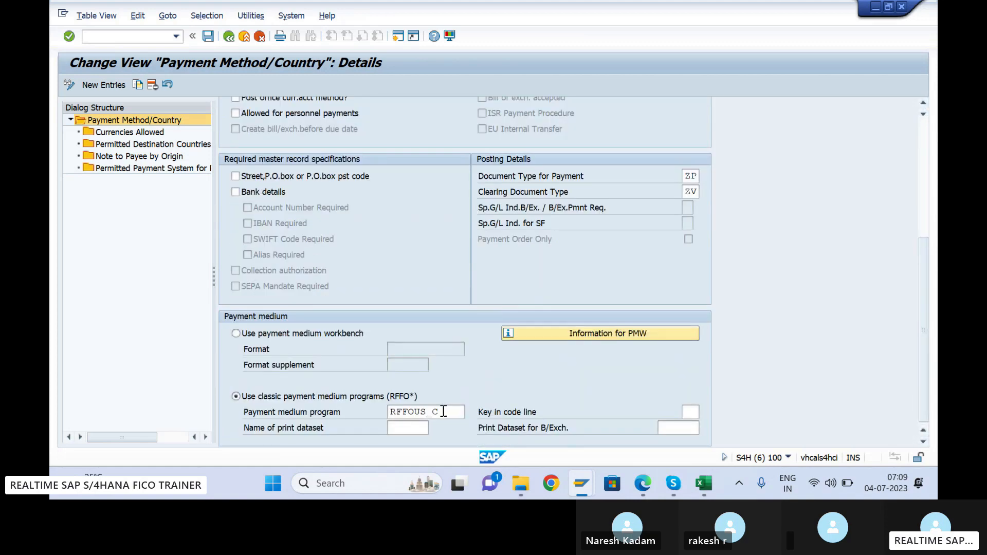
pyautogui.moveTo(443, 412); pyautogui.dragTo(341, 431)
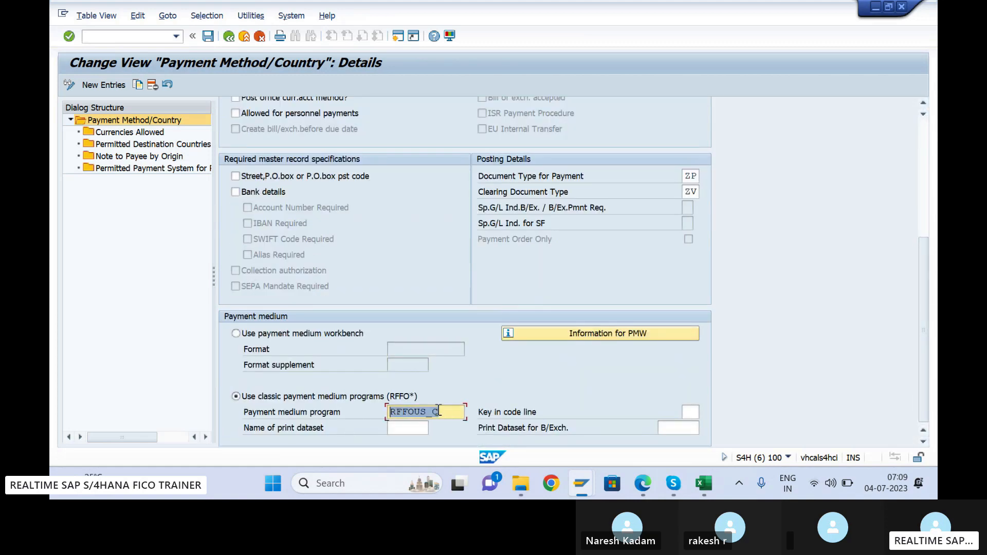
# - Compare the RFFOUS_C entry in the payment run with the payment medium program in the payment method configuration
pyautogui.hotkey('alt', 'Tab')
pyautogui.click(205, 263)
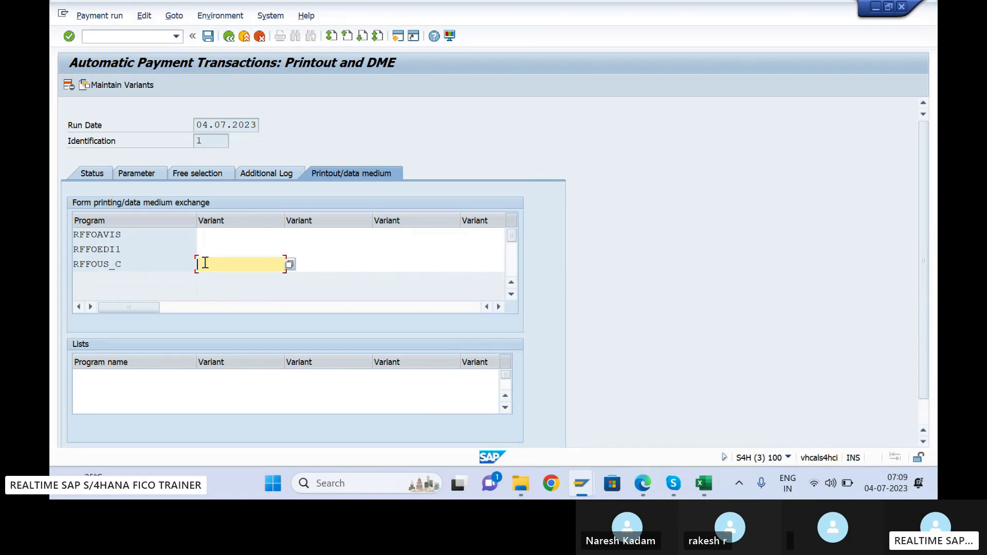
pyautogui.click(126, 264)
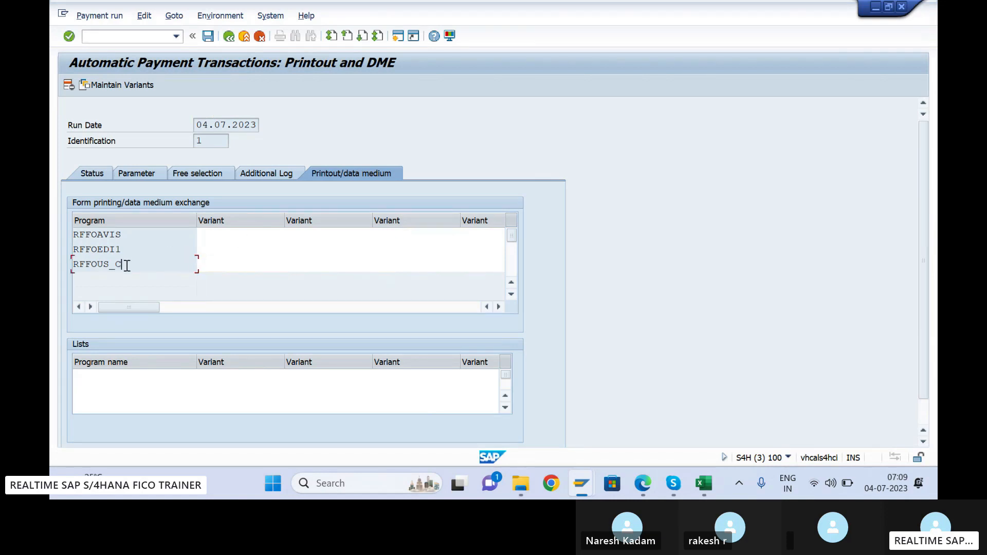
pyautogui.hotkey('alt', 'Tab')
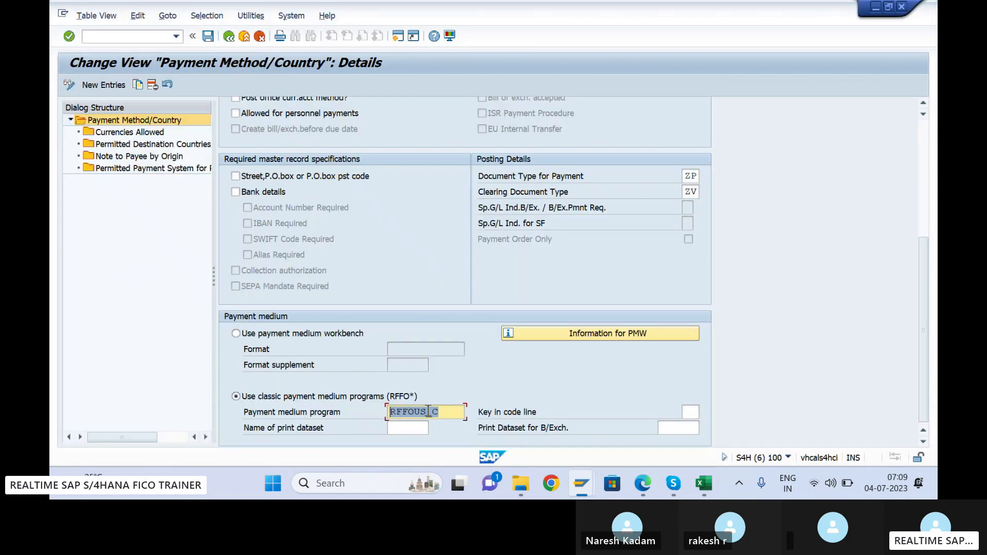
pyautogui.hotkey('alt', 'Tab')
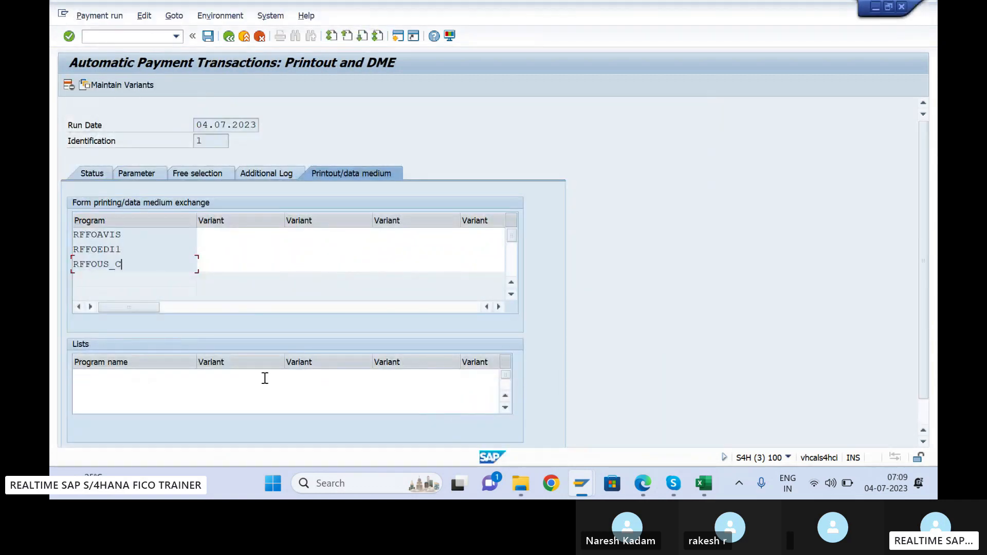
# - Assign variant tm99 to the program RFFOUS_C
pyautogui.click(211, 266)
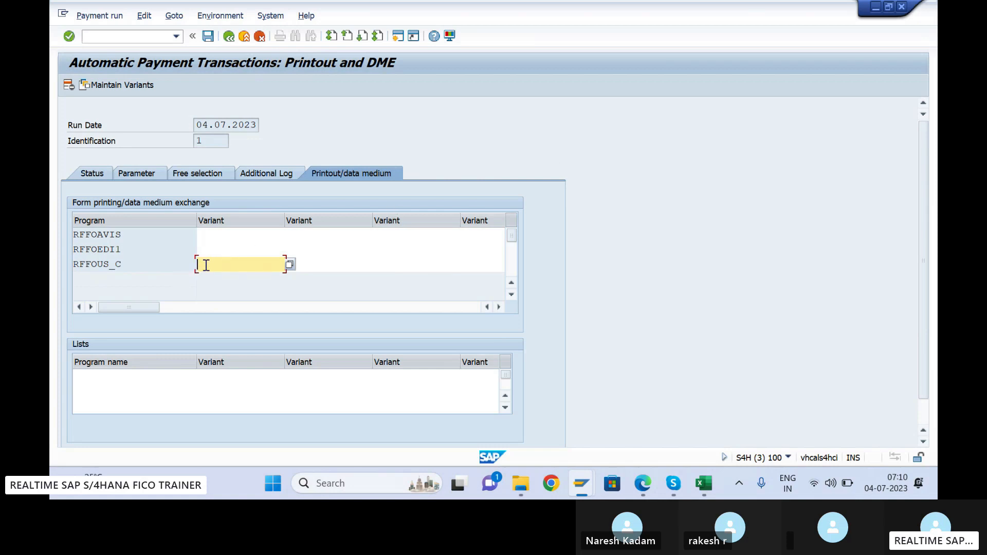
pyautogui.write('tm99')
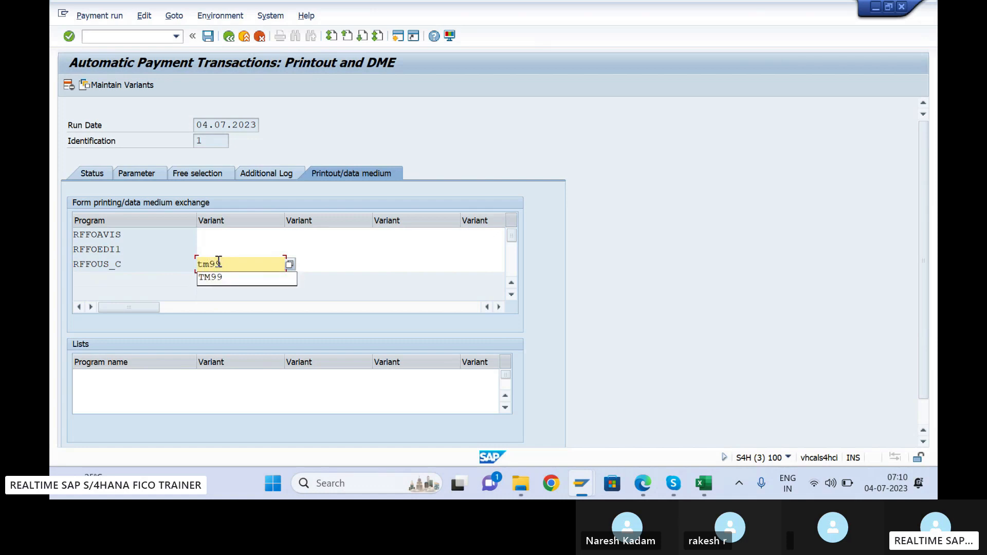
pyautogui.click(548, 238)
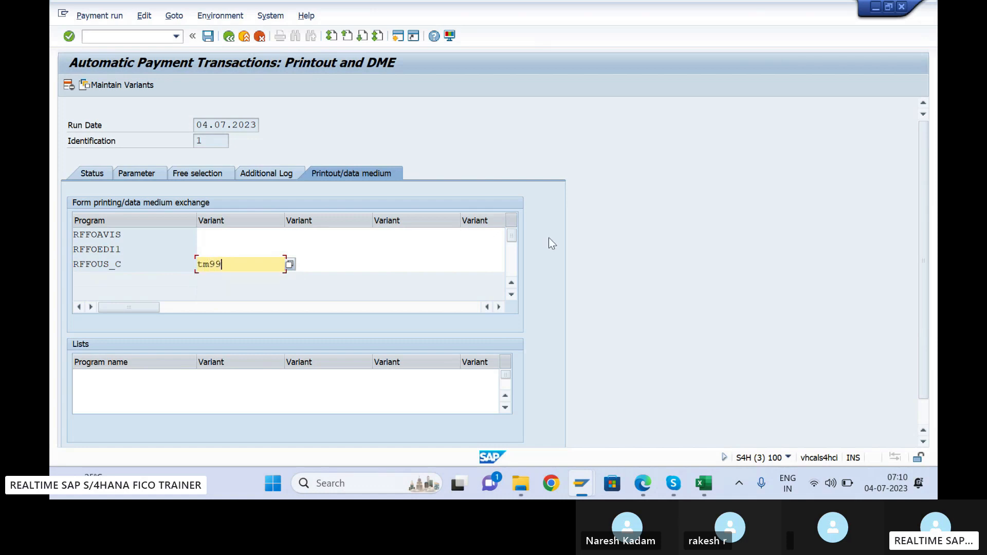
pyautogui.moveTo(236, 264); pyautogui.dragTo(157, 268)
pyautogui.click(228, 266)
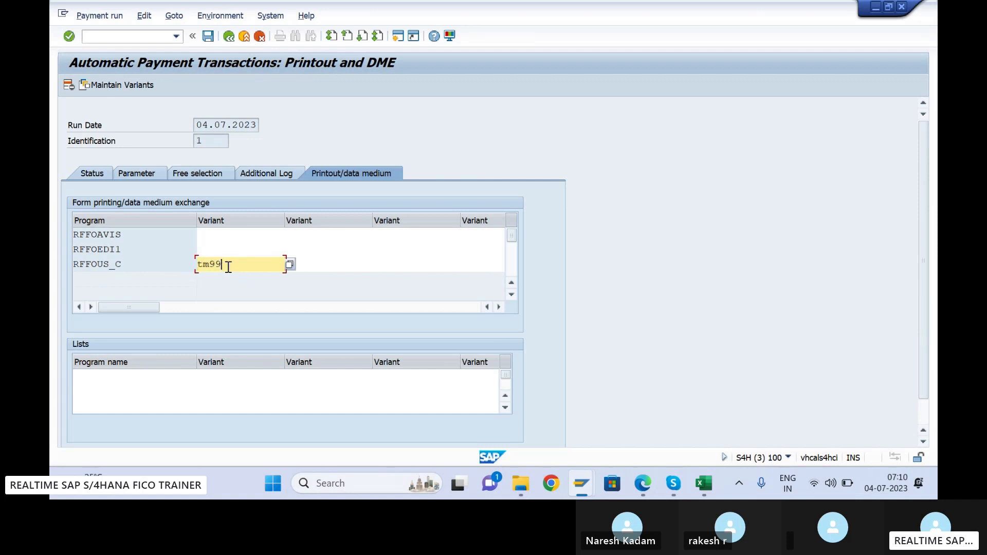
# - Open variant TM99 of RFFOUS_C for maintenance and review its paying company code and payment method
pyautogui.click(115, 89)
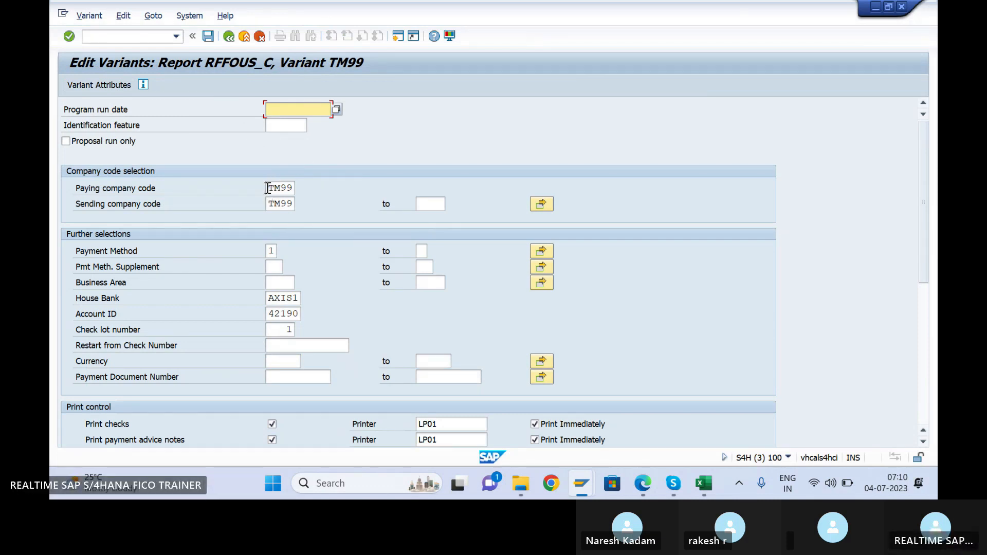
pyautogui.moveTo(267, 188); pyautogui.dragTo(293, 188)
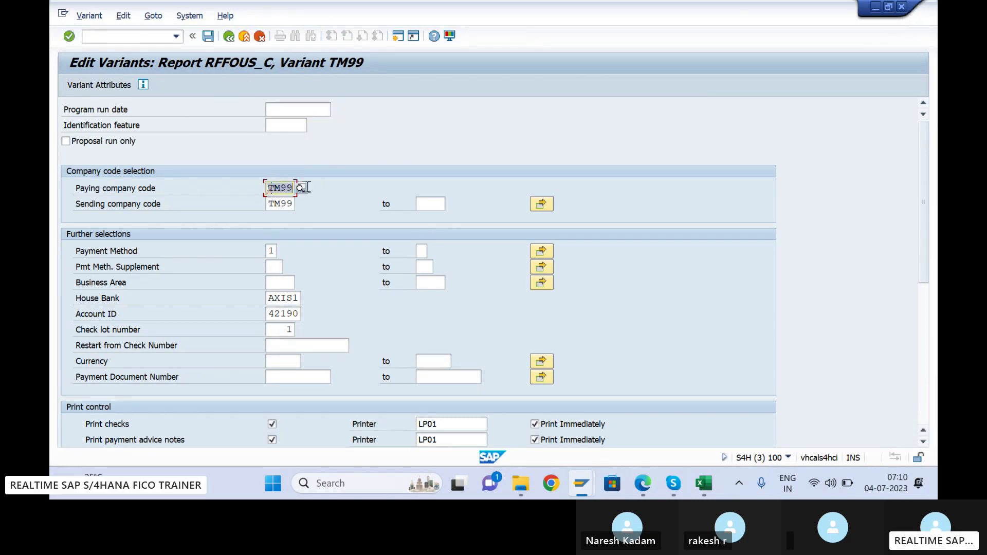
pyautogui.click(271, 251)
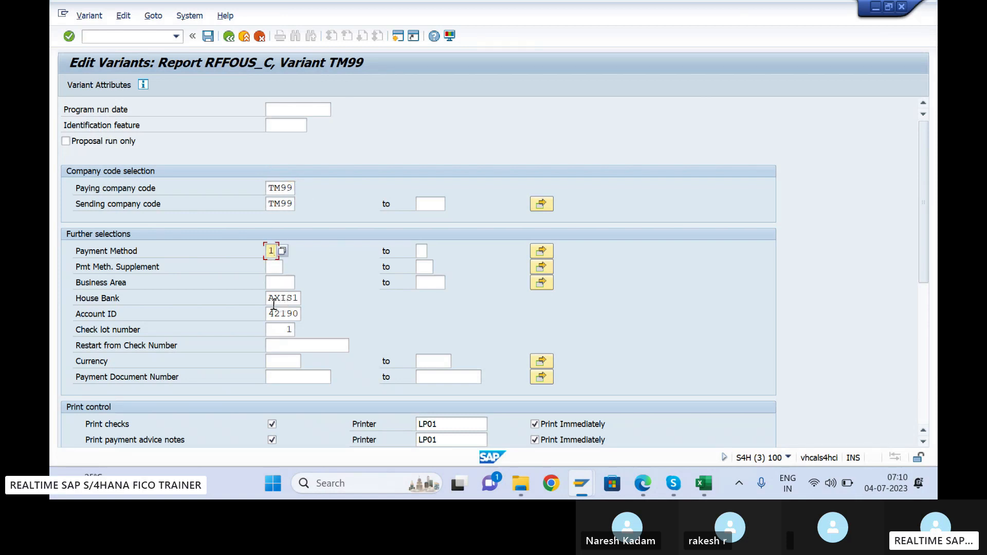
# - Try to confirm the variant with an empty house bank, and re-enter AXIS1 as the house bank
pyautogui.click(300, 298)
pyautogui.press('BackSpace')
pyautogui.press('BackSpace')
pyautogui.press('BackSpace')
pyautogui.press('BackSpace')
pyautogui.press('BackSpace')
pyautogui.press('Return')
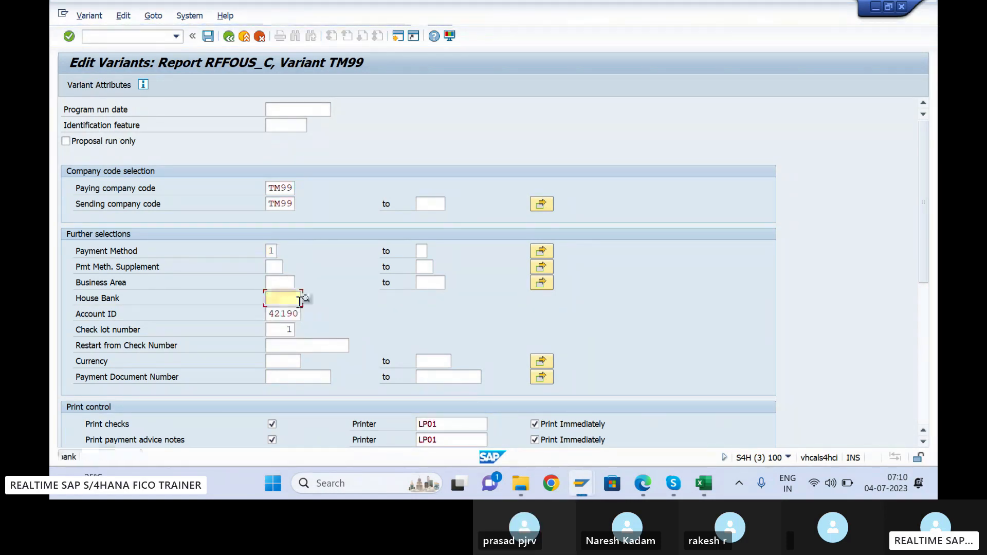
pyautogui.press('space')
pyautogui.press('Down')
pyautogui.press('Return')
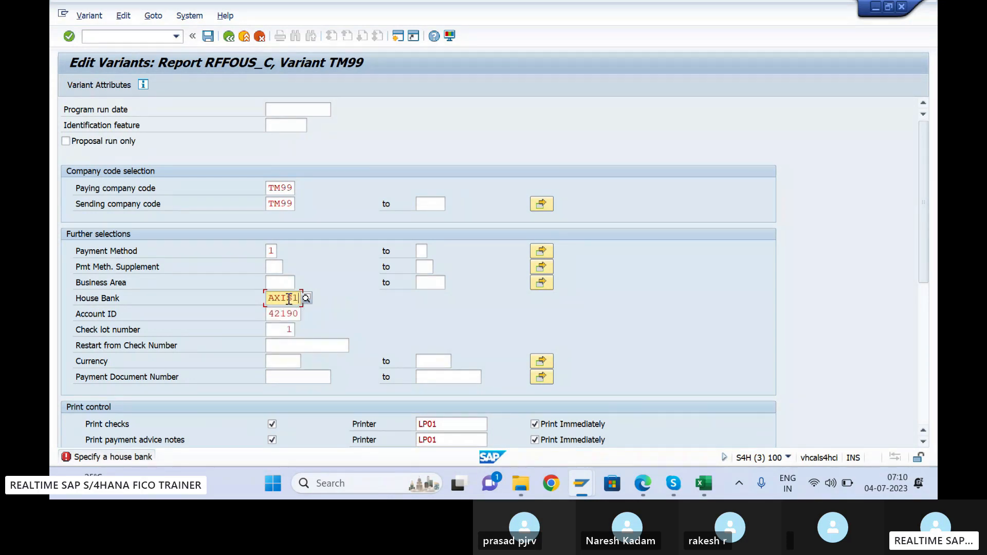
# - Review the variant's house bank, account ID, check lot number, print control printers and output control options
pyautogui.moveTo(268, 299); pyautogui.dragTo(310, 329)
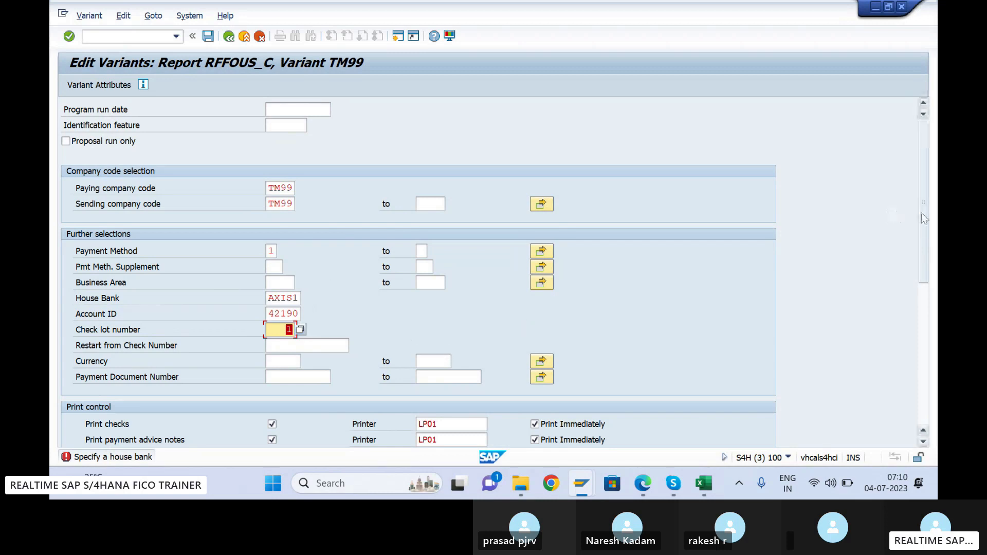
pyautogui.scroll(-3, 283, 320)
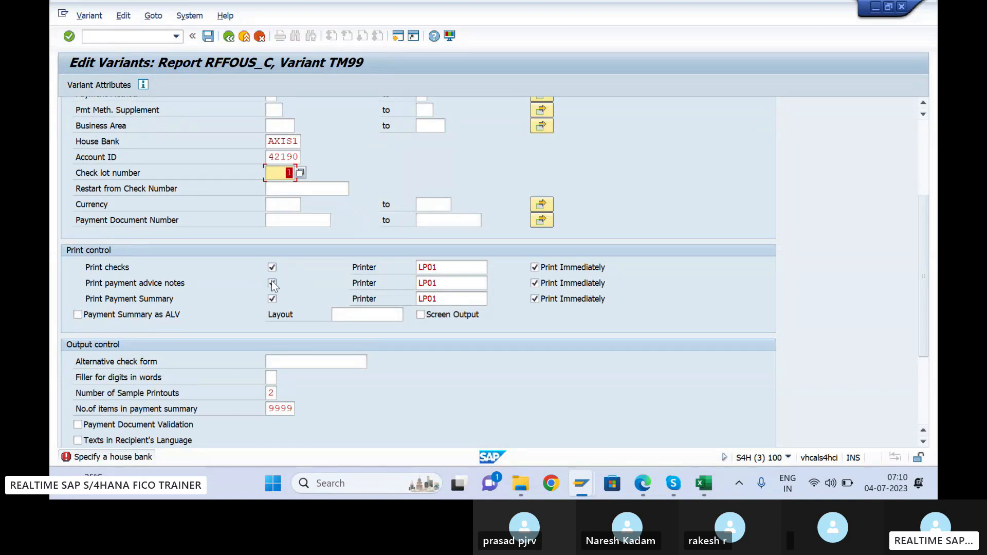
pyautogui.moveTo(452, 266); pyautogui.dragTo(388, 281)
pyautogui.moveTo(472, 286); pyautogui.dragTo(380, 297)
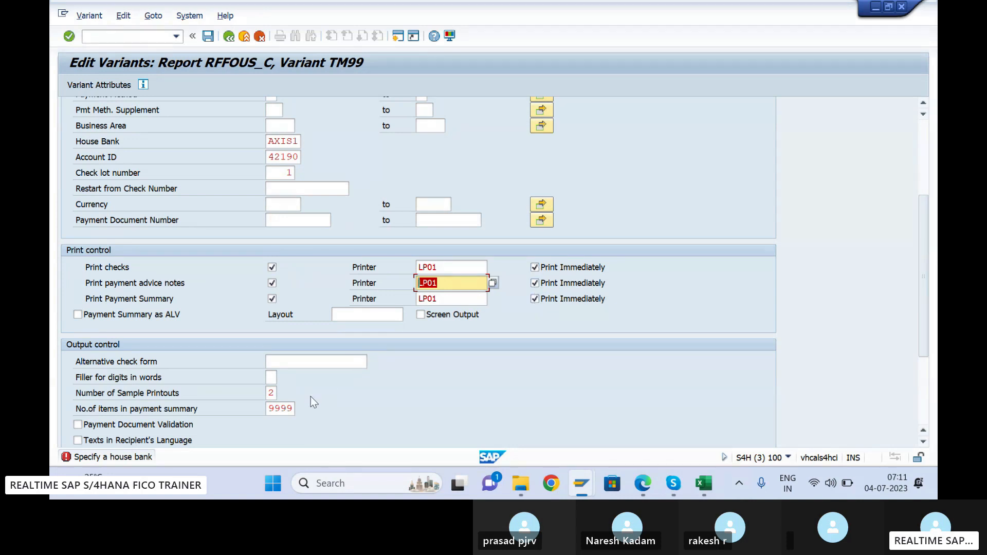
pyautogui.moveTo(925, 309); pyautogui.dragTo(922, 345)
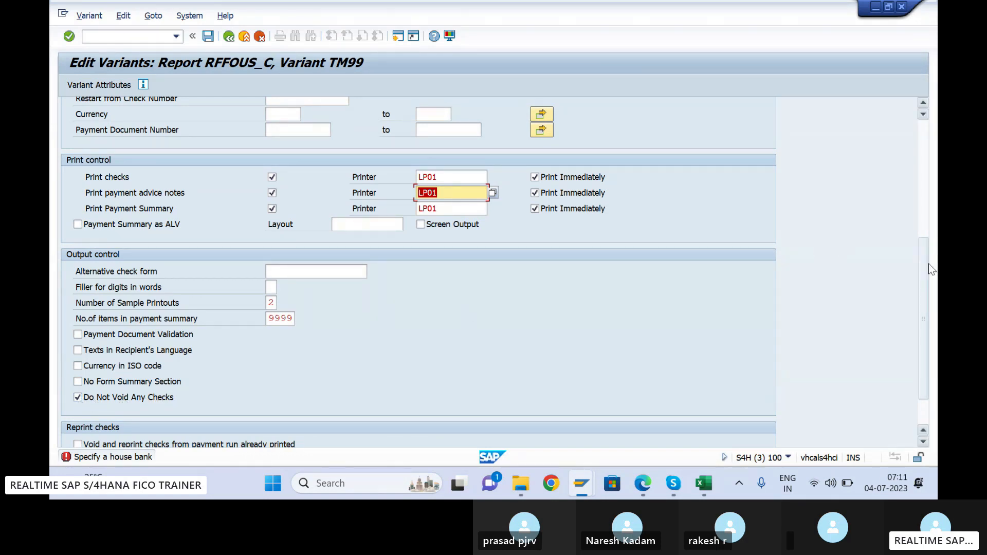
pyautogui.scroll(-1, 928, 263)
pyautogui.moveTo(924, 303); pyautogui.dragTo(929, 152)
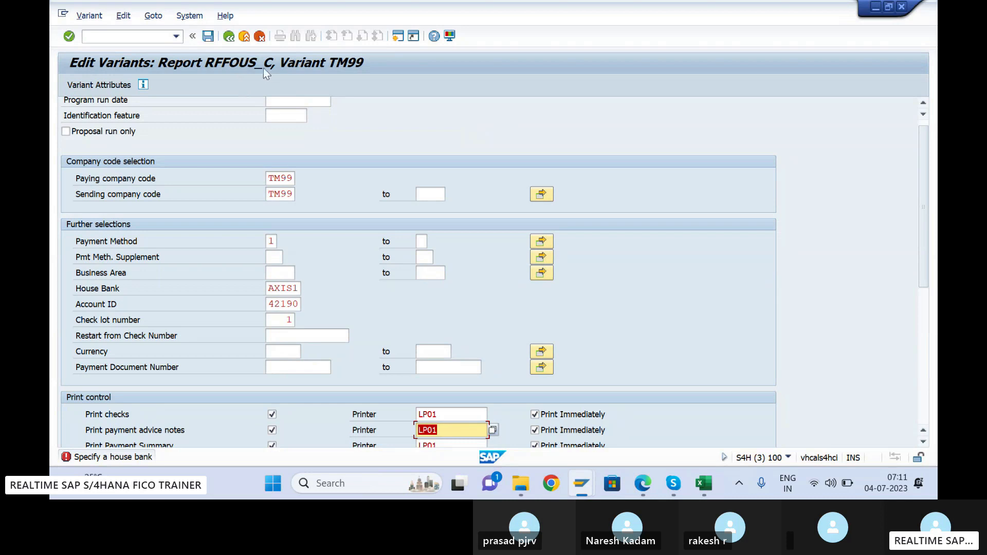
# - Save the values of variant TM99 for report RFFOUS_C
pyautogui.click(208, 37)
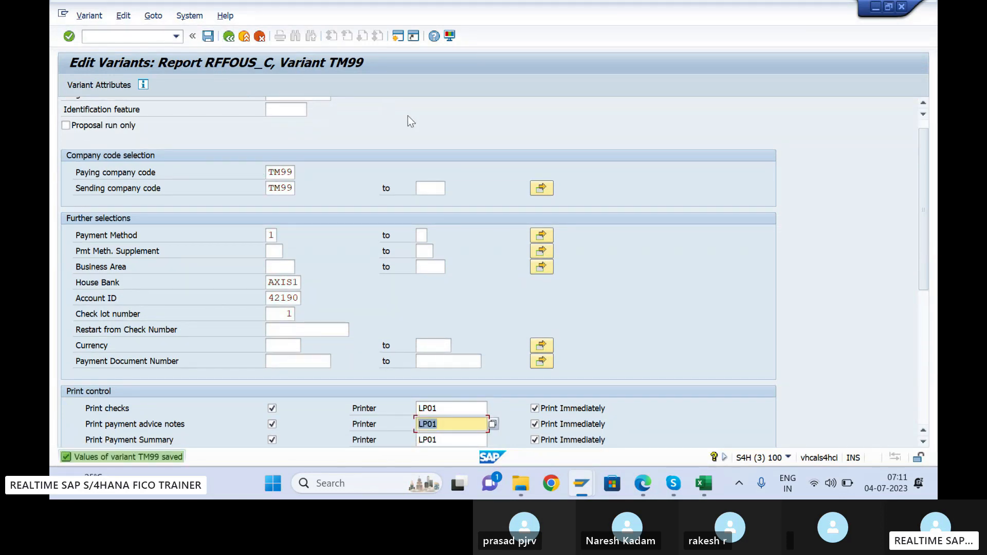
pyautogui.moveTo(924, 185); pyautogui.dragTo(919, 142)
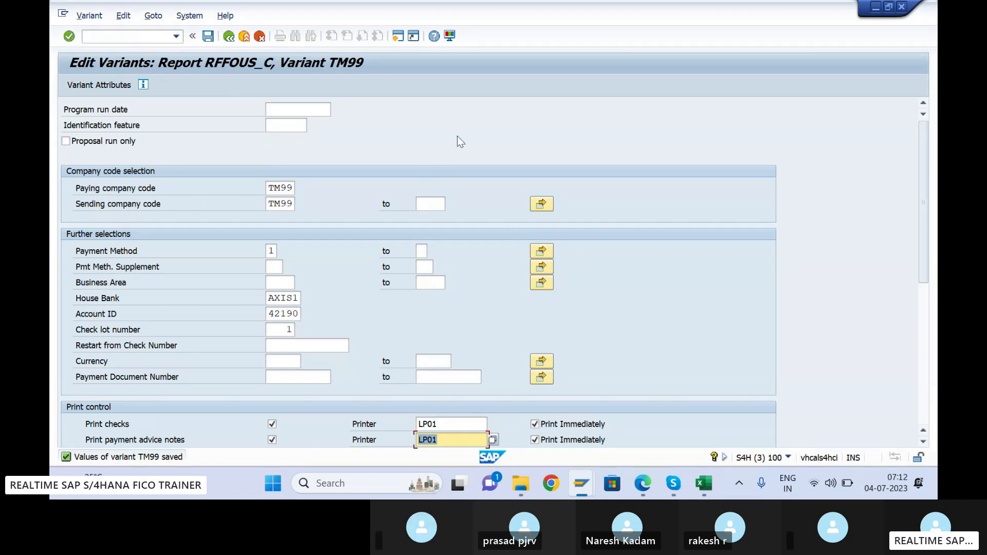
pyautogui.click(598, 127)
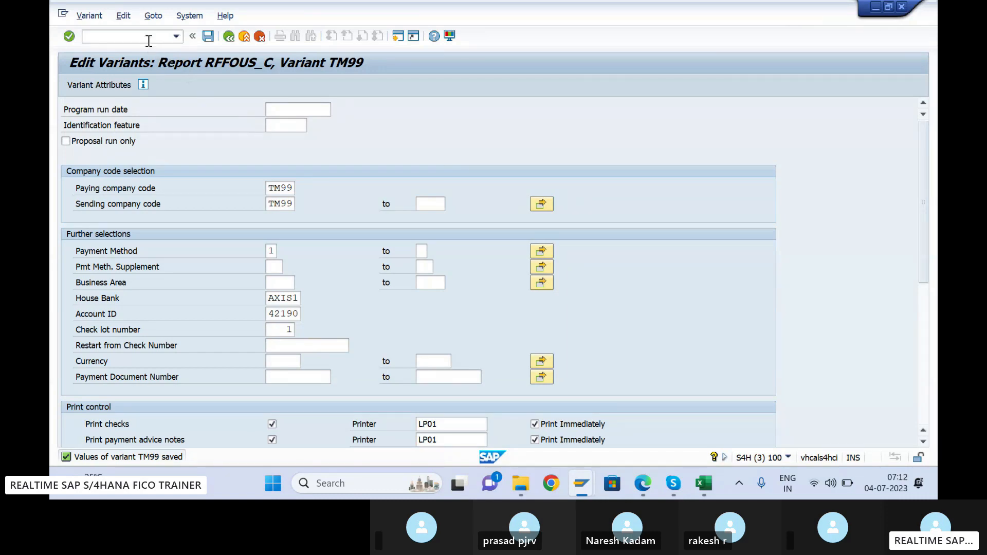
# - Open a new session with the SE38 transaction and bring up the ABAP Editor initial screen
pyautogui.hotkey('ctrl', 'n')
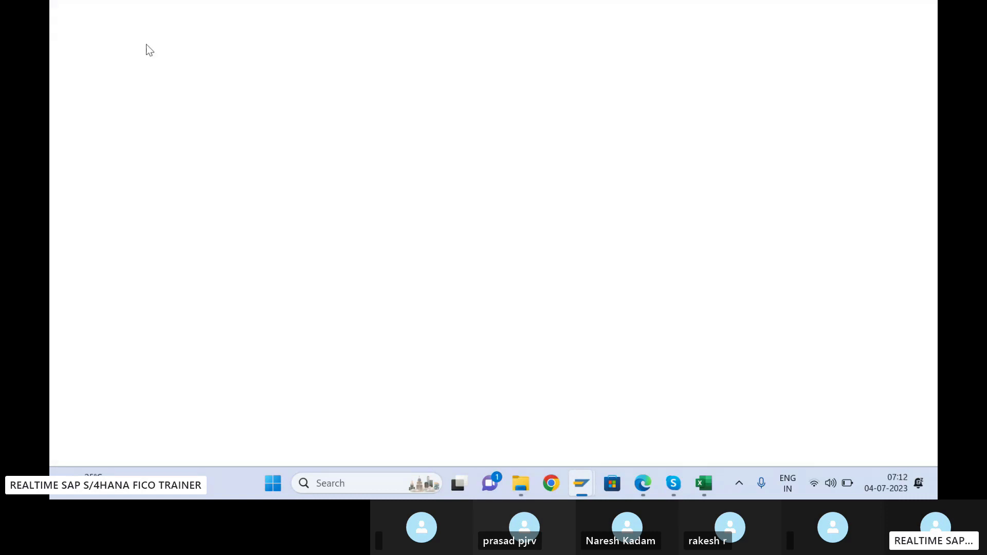
pyautogui.write('se16')
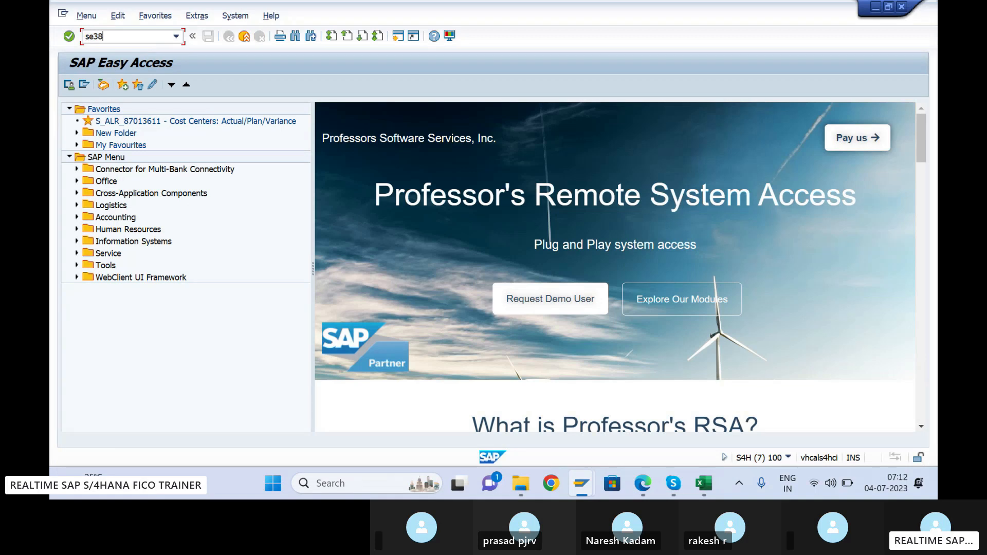
pyautogui.press('Return')
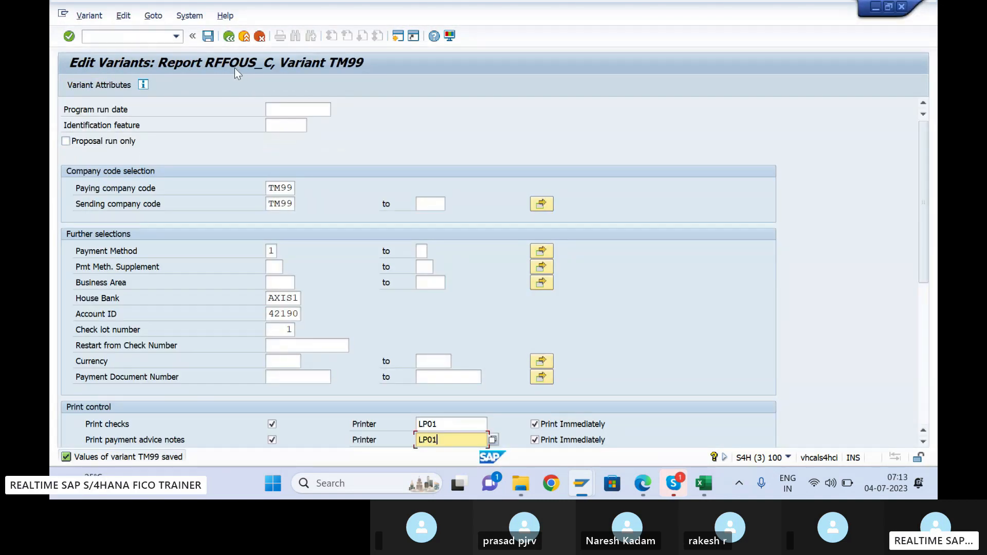
pyautogui.press('F3')
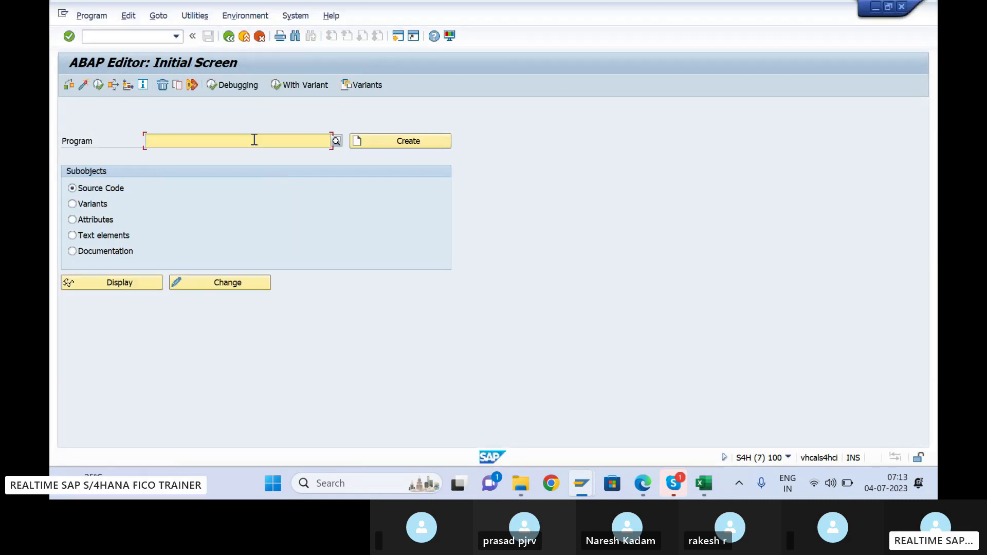
# - Select program RFFOUS_C in the ABAP Editor, checking its name against the variant session, and open its variants for change
pyautogui.write('rffo')
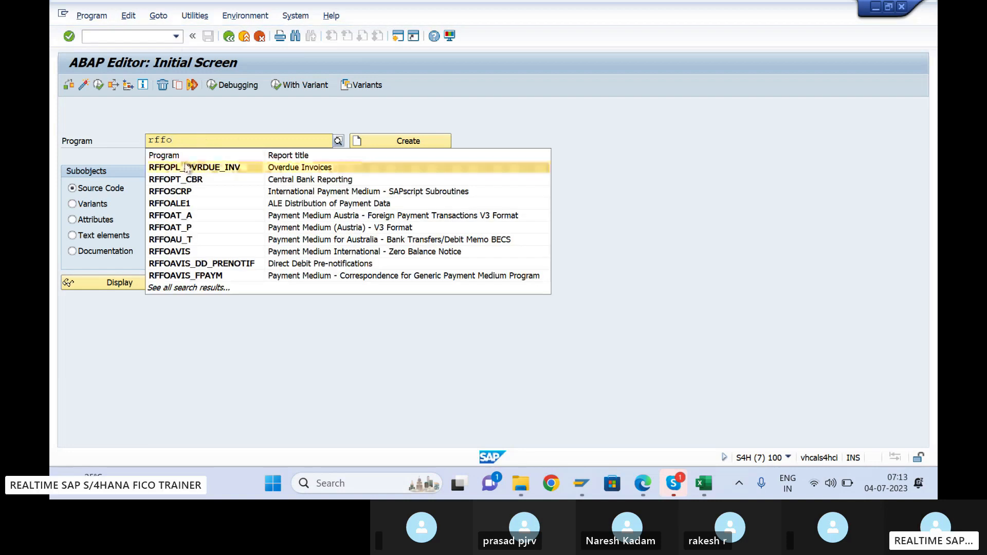
pyautogui.write('us')
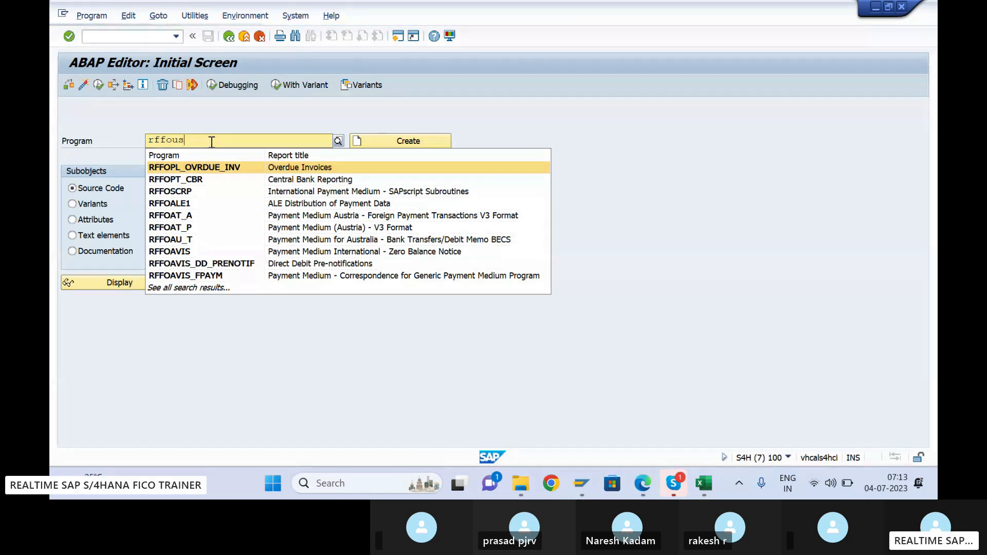
pyautogui.write('_us')
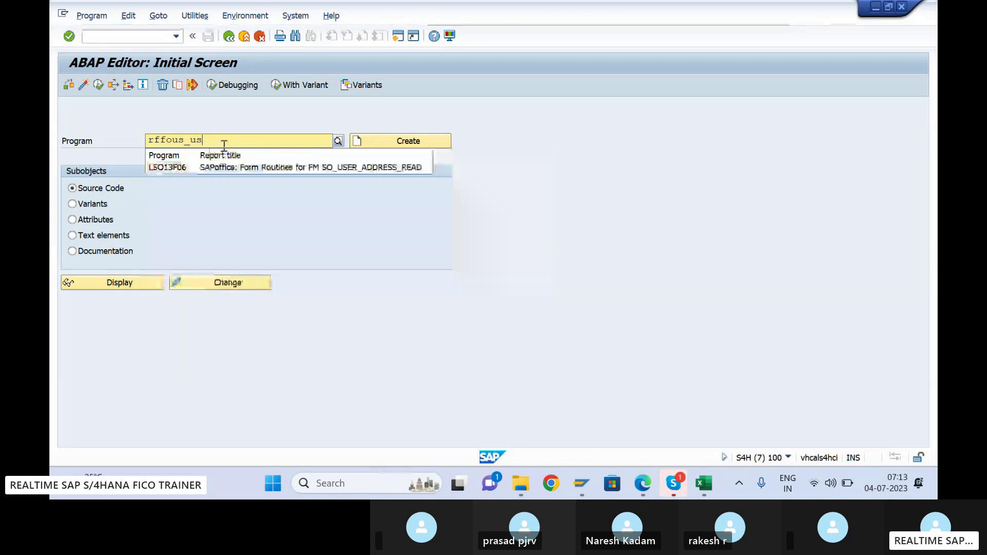
pyautogui.press('Return')
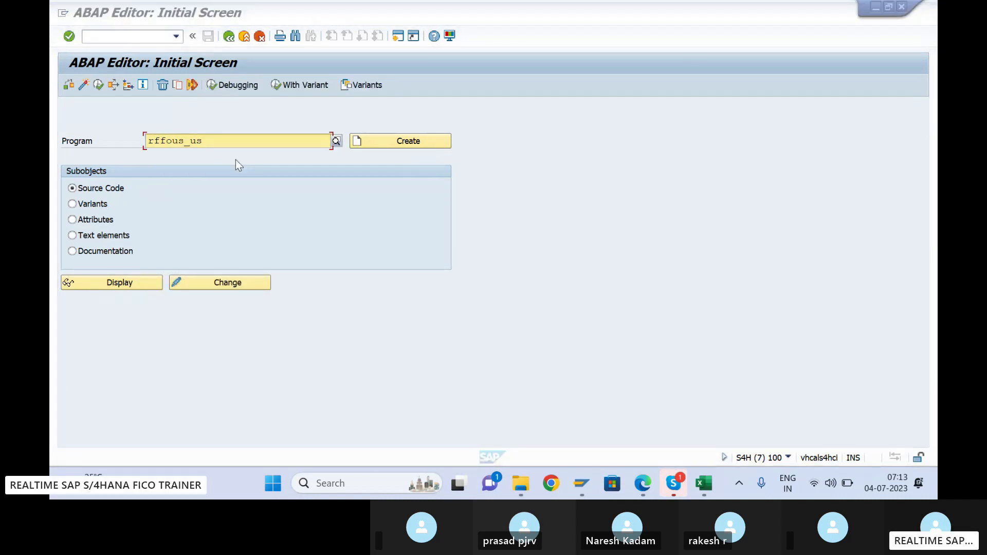
pyautogui.hotkey('alt', 'Tab')
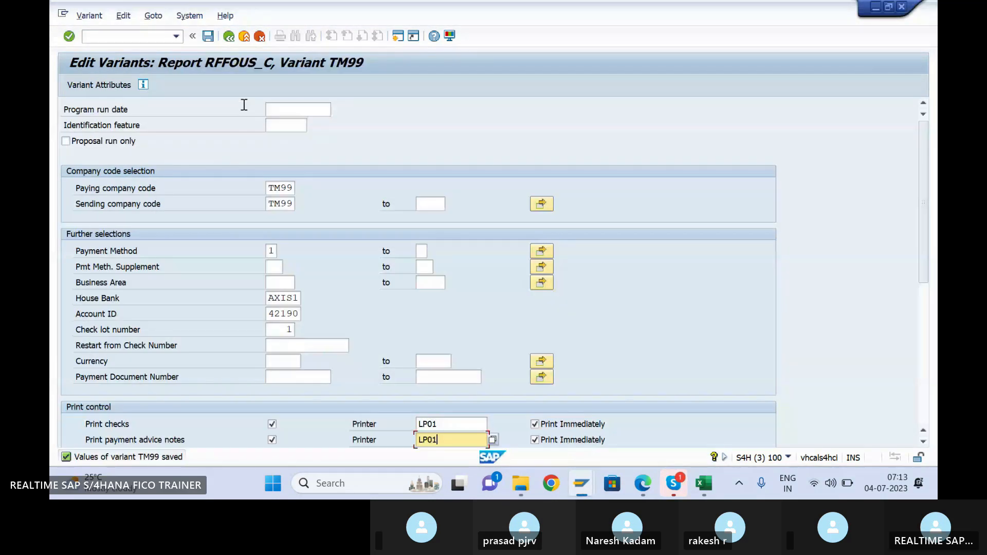
pyautogui.hotkey('alt', 'Tab')
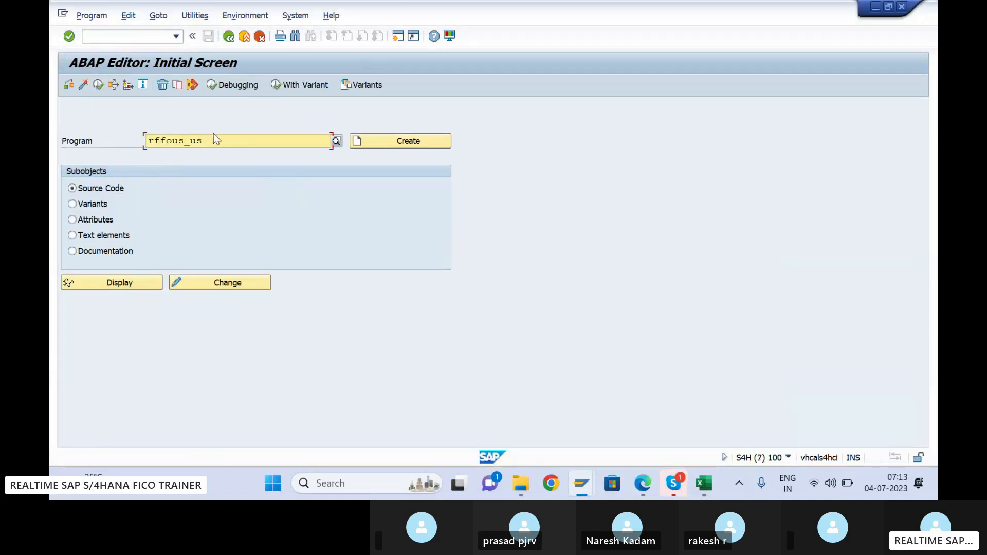
pyautogui.press('BackSpace')
pyautogui.press('BackSpace')
pyautogui.write('C')
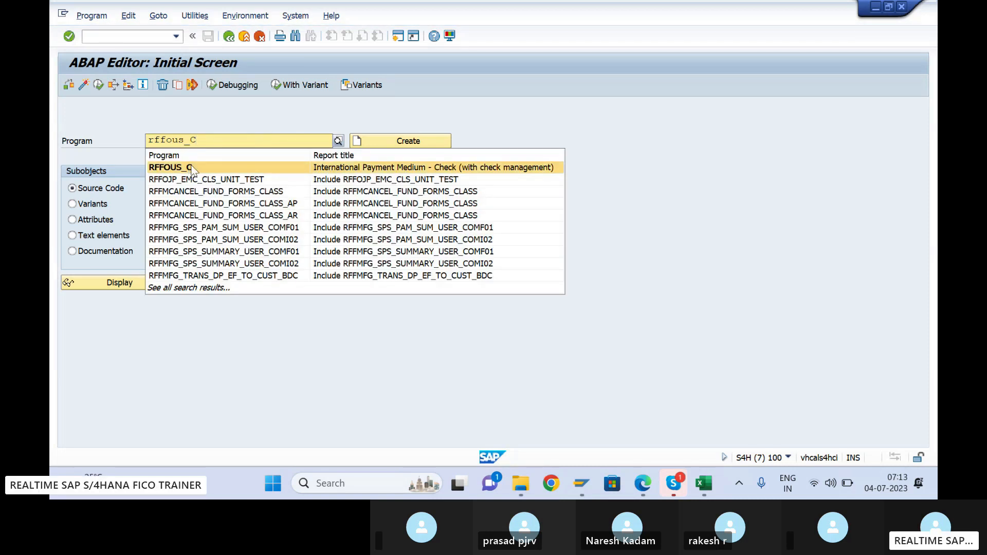
pyautogui.click(188, 166)
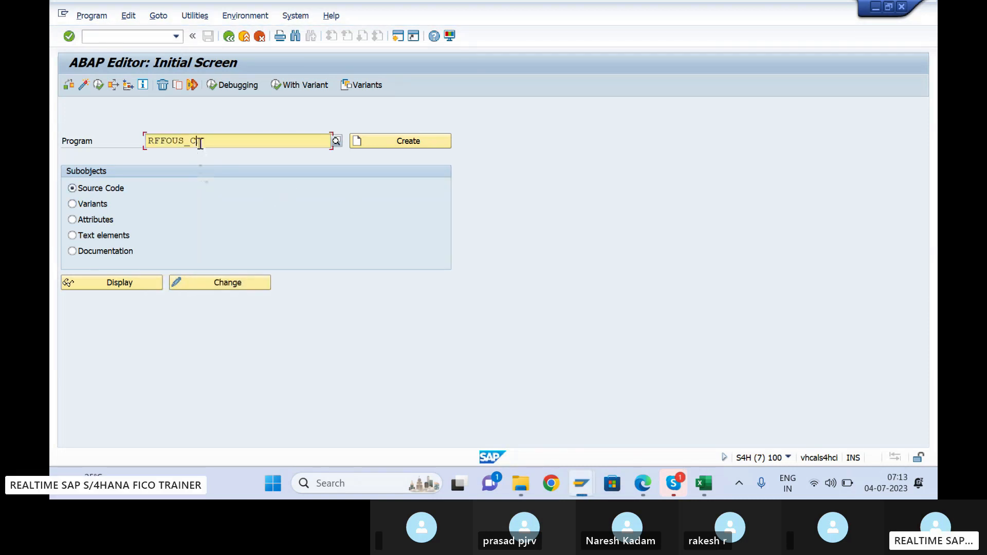
pyautogui.click(73, 204)
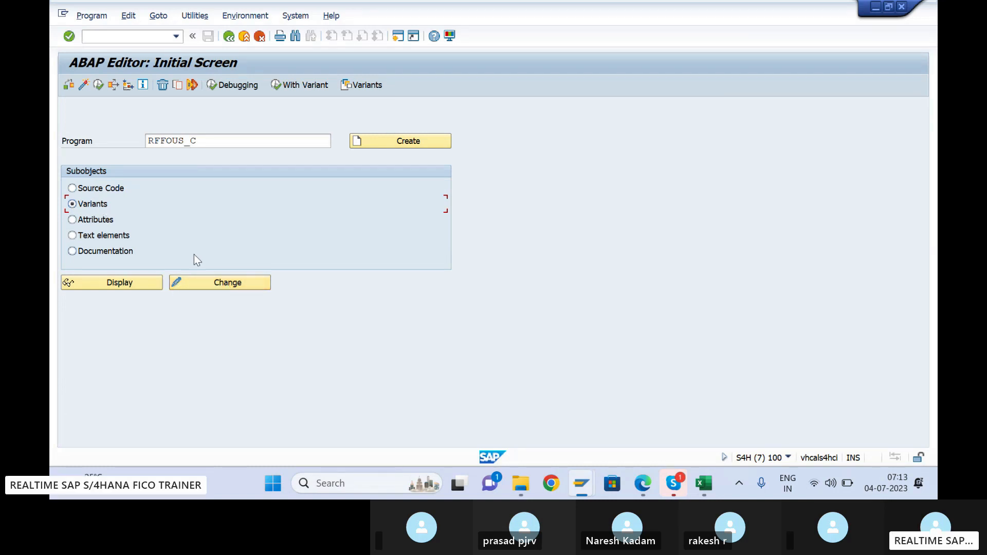
pyautogui.click(220, 283)
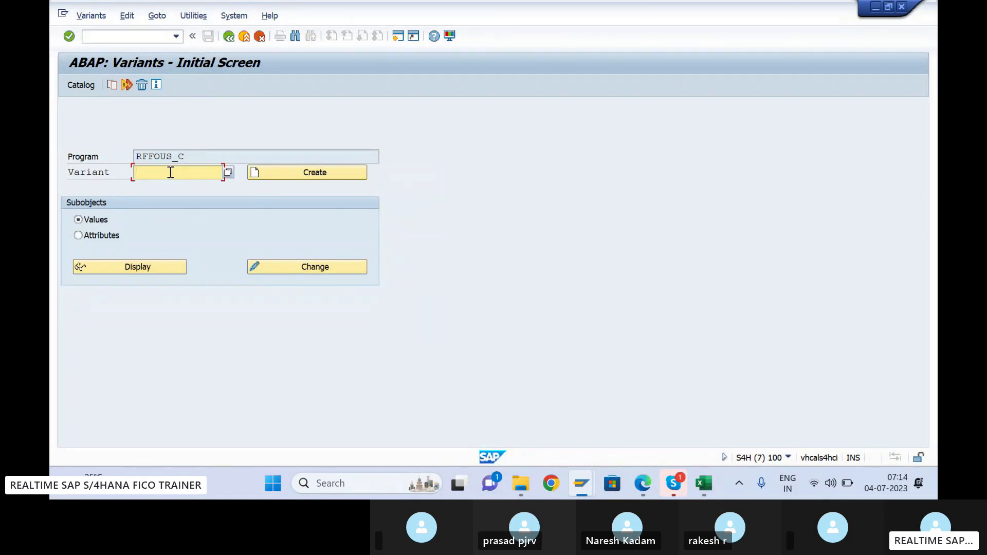
# - Start creating a new variant named TM90 for program RFFOUS_C
pyautogui.write('tm99')
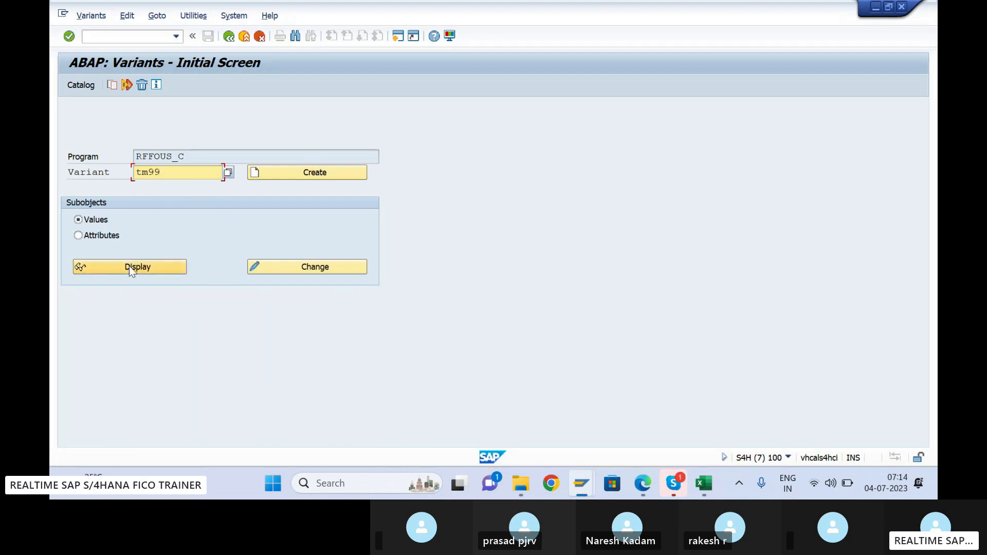
pyautogui.press('BackSpace')
pyautogui.write('0')
pyautogui.click(312, 173)
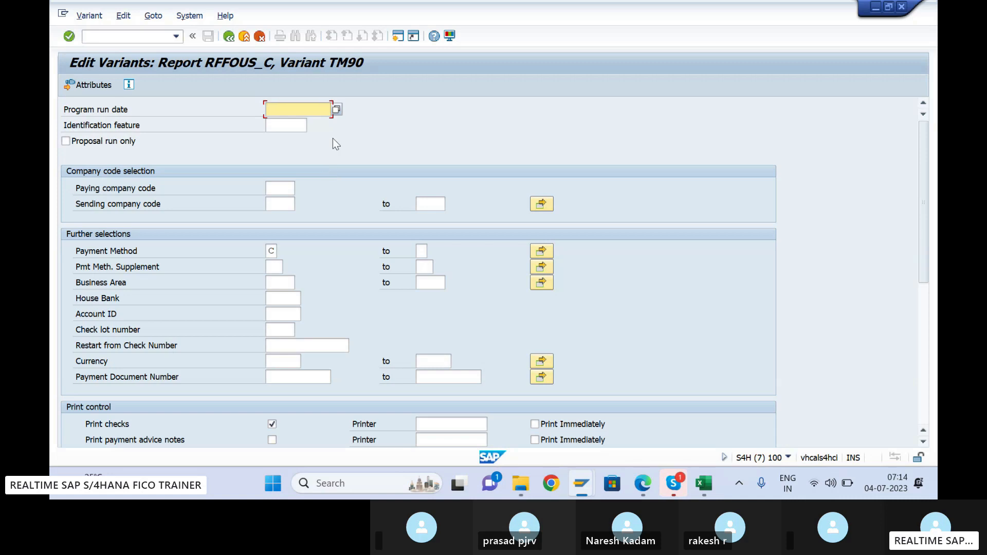
# - Compare the new variant's selection fields with variant TM99 in the other session, and leave TM90 without saving
pyautogui.moveTo(594, 480)
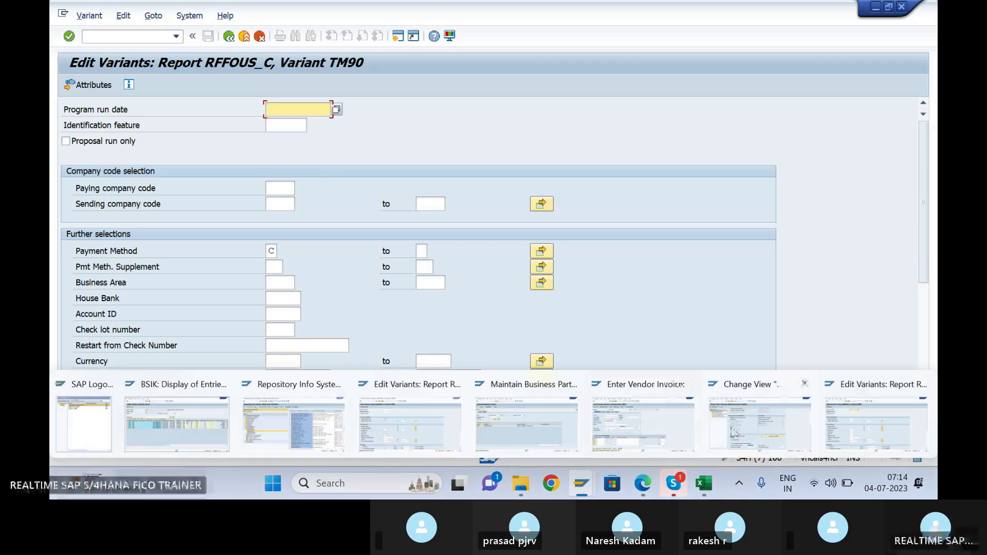
pyautogui.moveTo(600, 431)
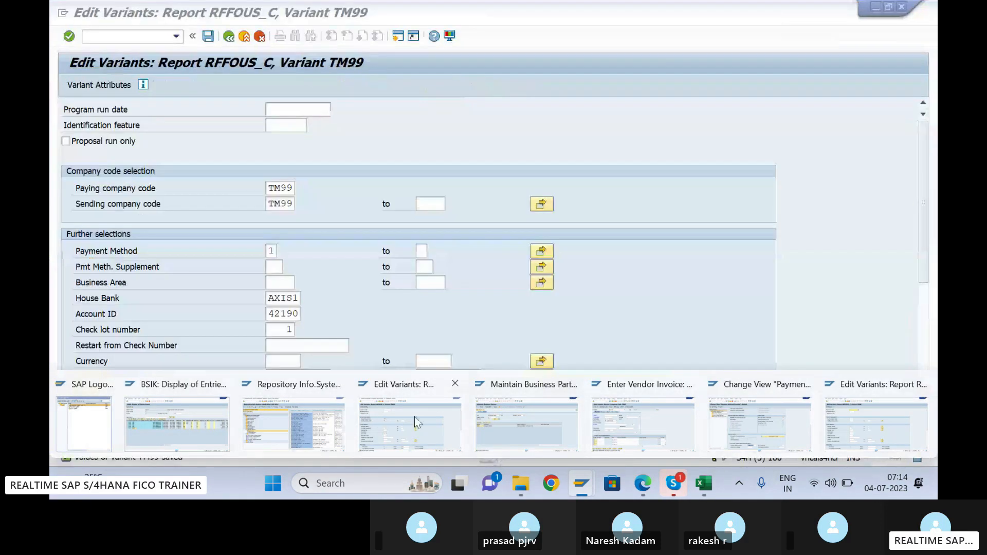
pyautogui.click(414, 417)
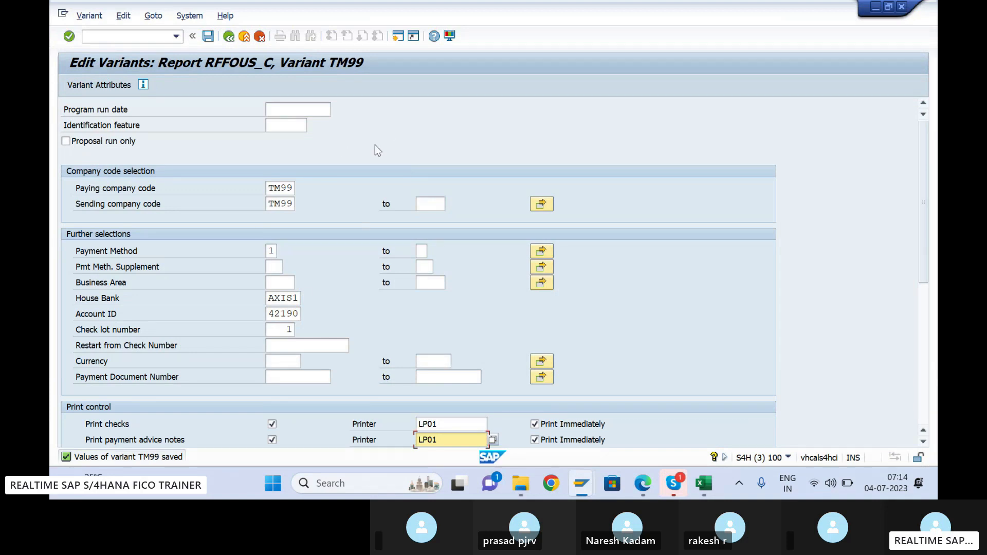
pyautogui.hotkey('alt', 'Tab')
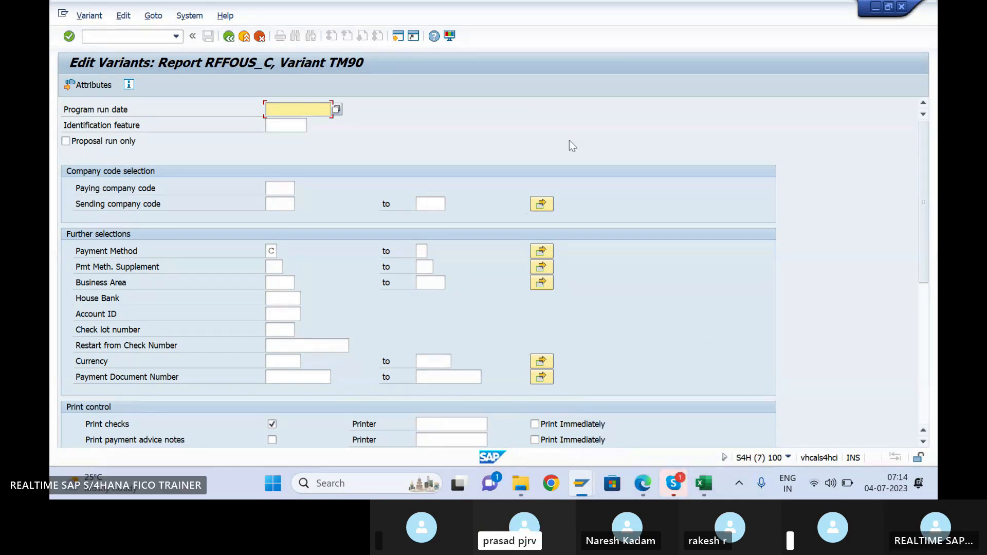
pyautogui.click(247, 39)
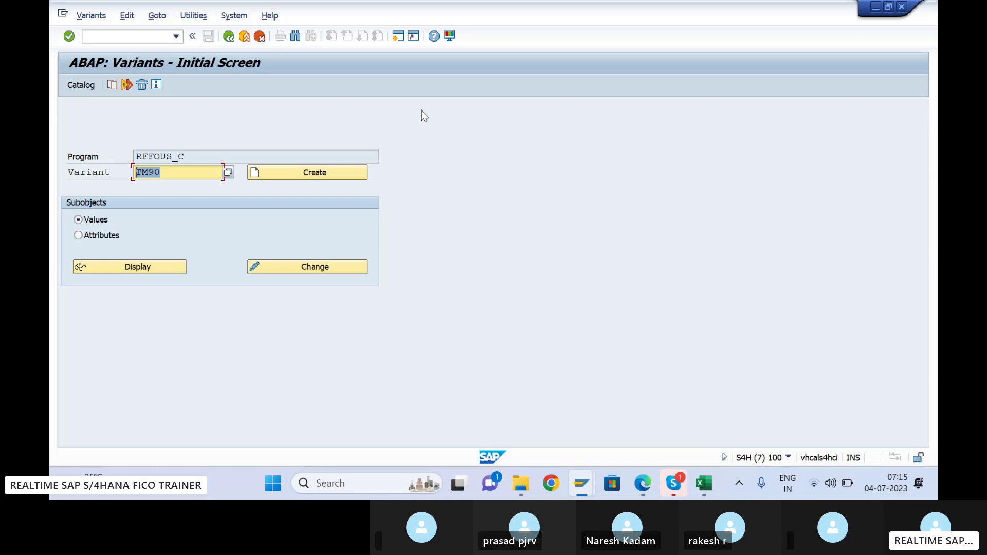
# - Choose variant TM99 from the variant directory of RFFOUS_C and display its values
pyautogui.doubleClick(190, 157)
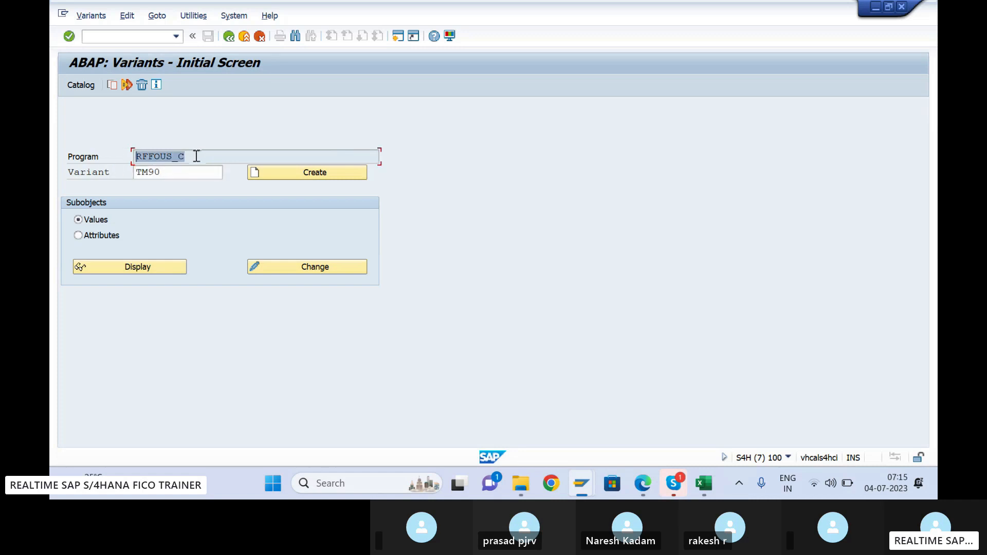
pyautogui.click(163, 171)
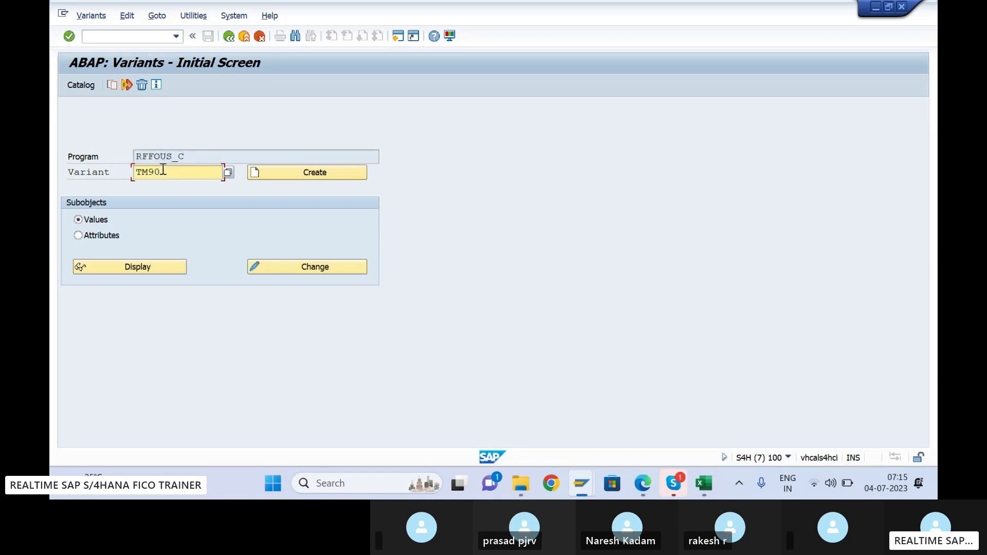
pyautogui.click(228, 173)
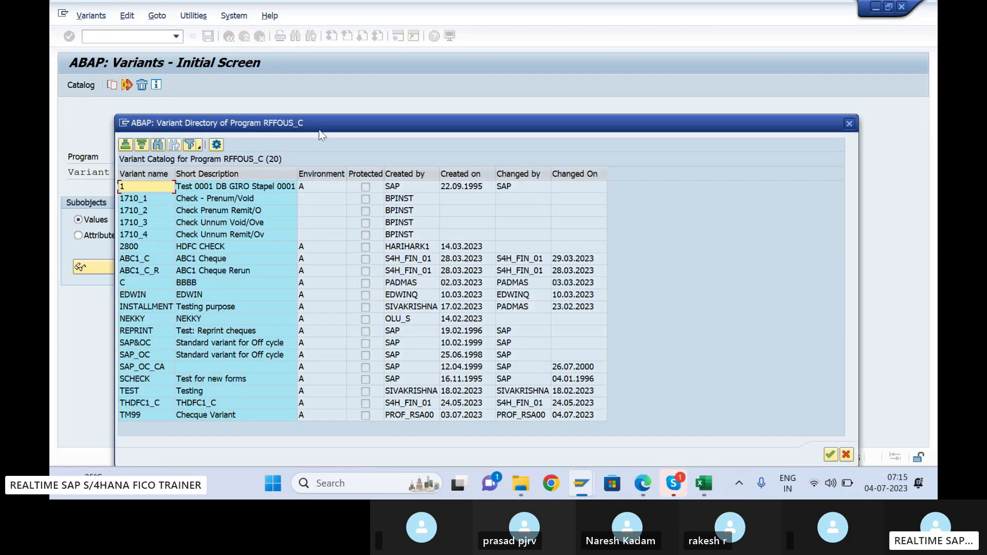
pyautogui.moveTo(321, 134); pyautogui.dragTo(435, 43)
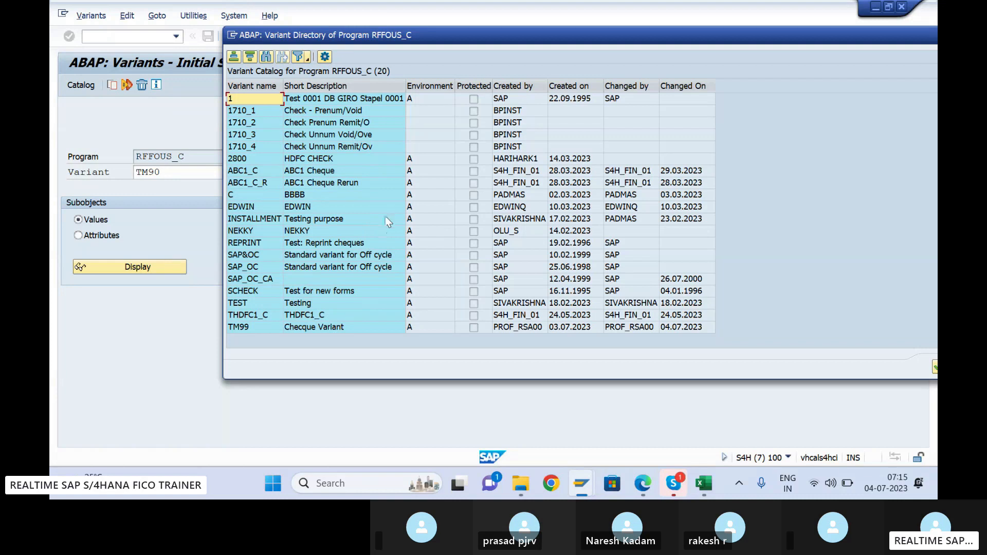
pyautogui.doubleClick(251, 328)
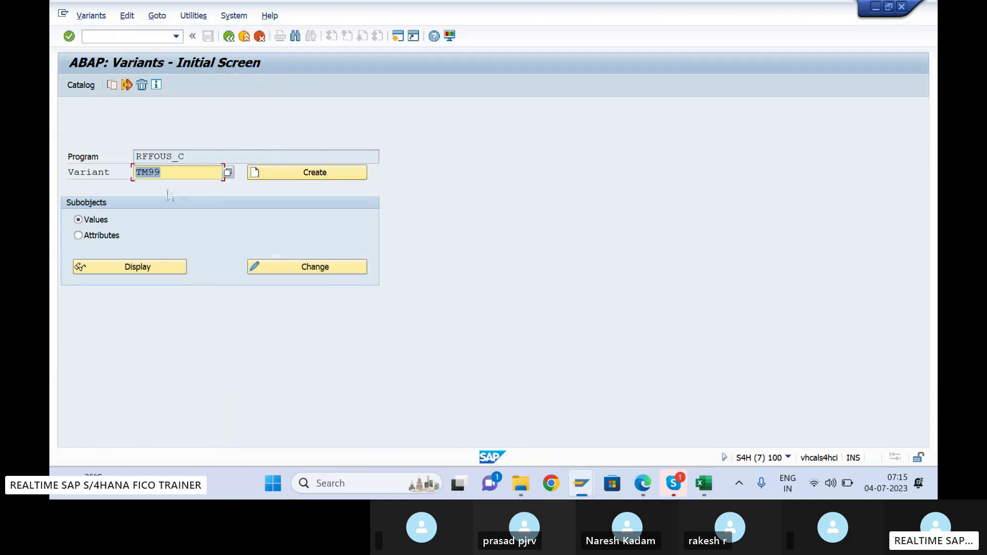
pyautogui.click(137, 265)
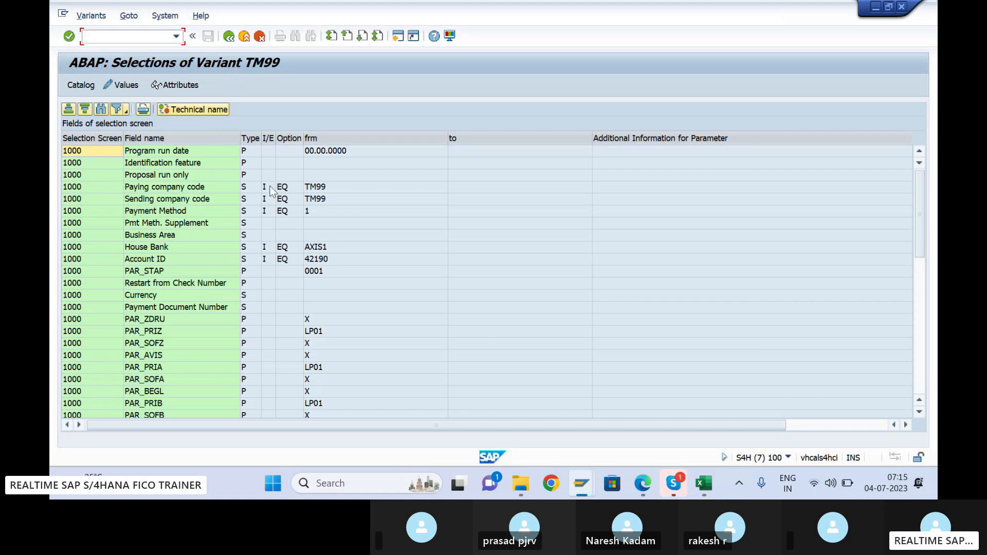
# - Review the company codes, account ID, check restart and print parameters of variant TM99, and return to the variants initial screen
pyautogui.click(314, 189)
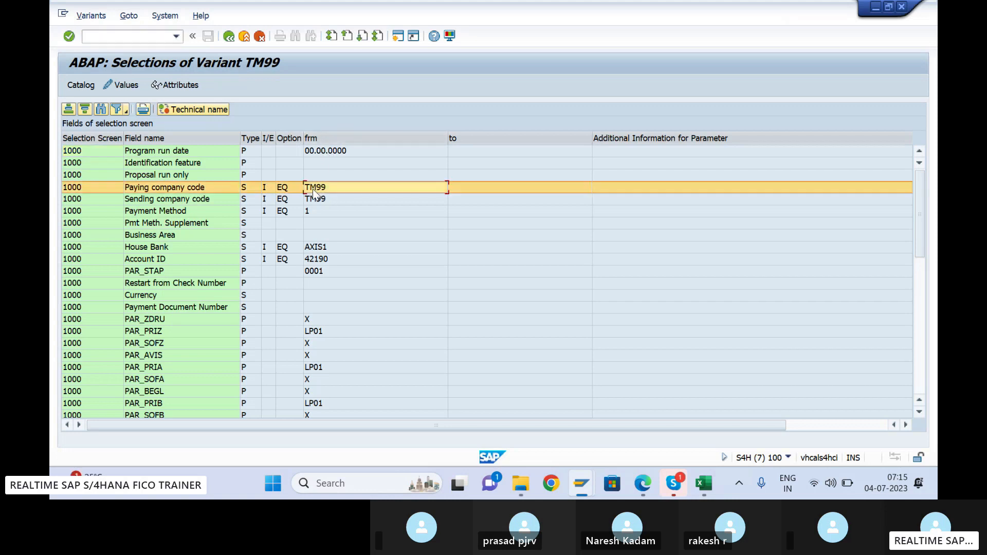
pyautogui.click(185, 201)
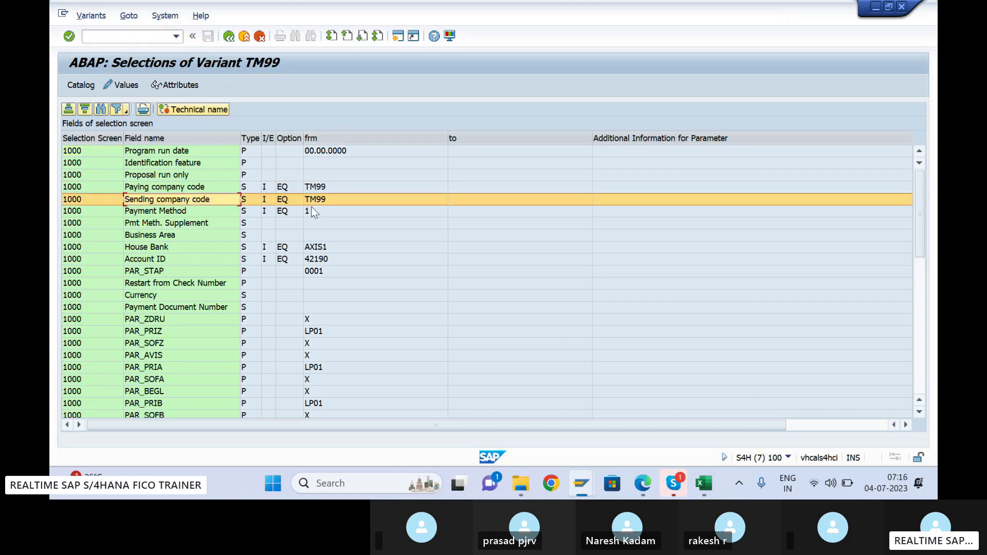
pyautogui.click(320, 261)
pyautogui.click(319, 284)
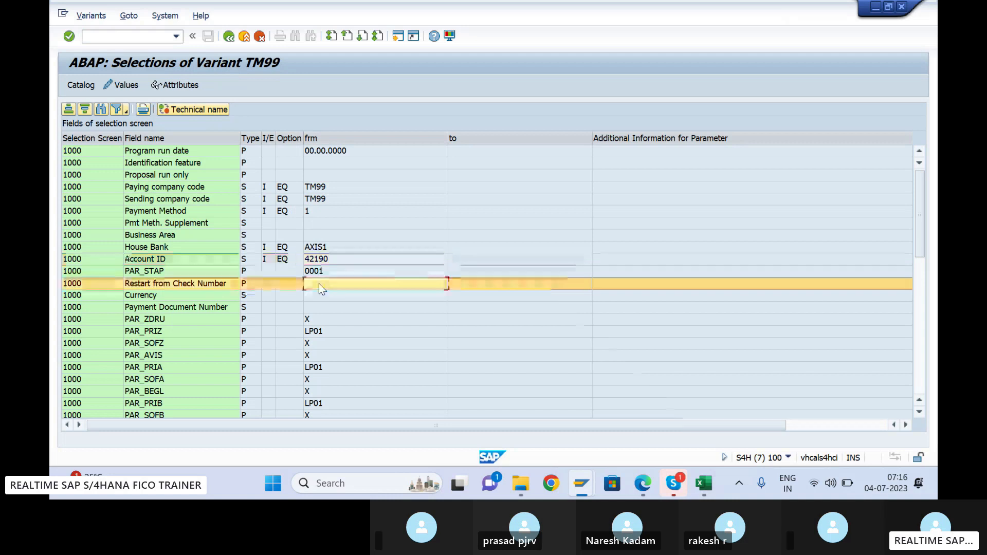
pyautogui.click(319, 320)
pyautogui.click(319, 368)
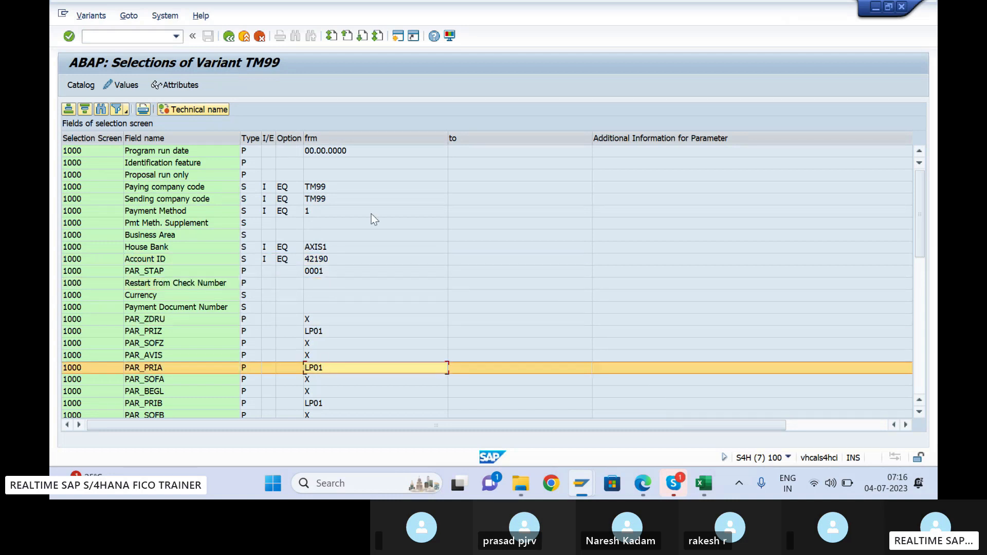
pyautogui.click(228, 36)
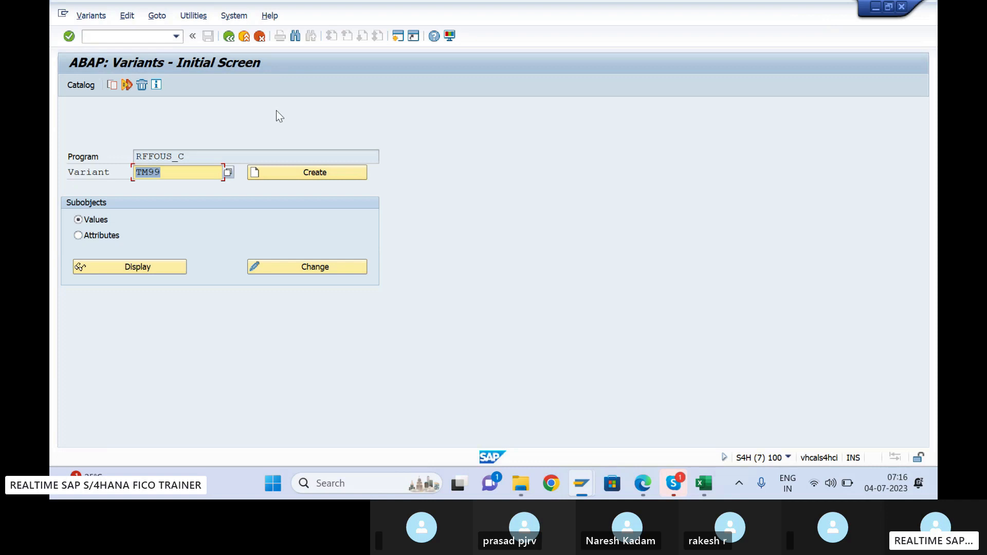
pyautogui.click(680, 489)
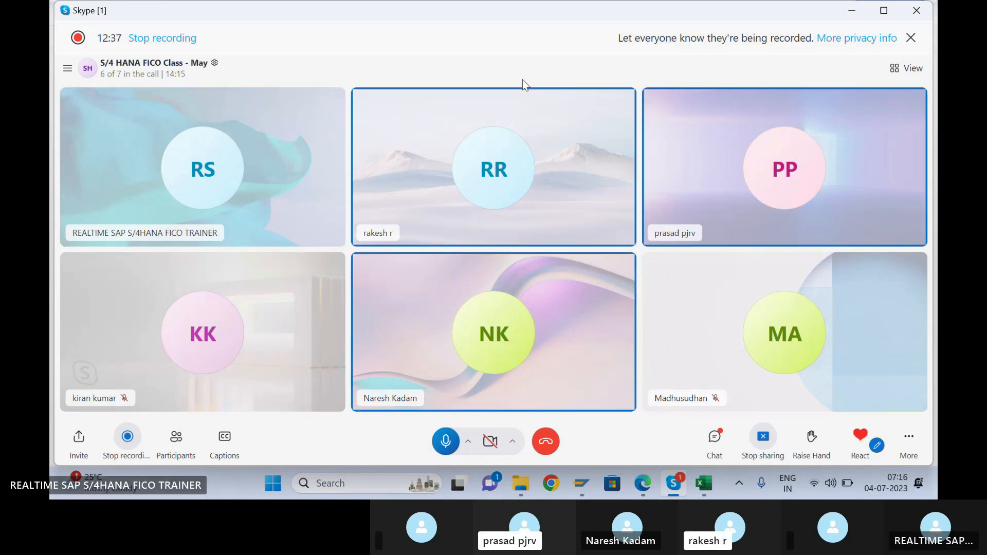
pyautogui.hotkey('alt', 'Tab')
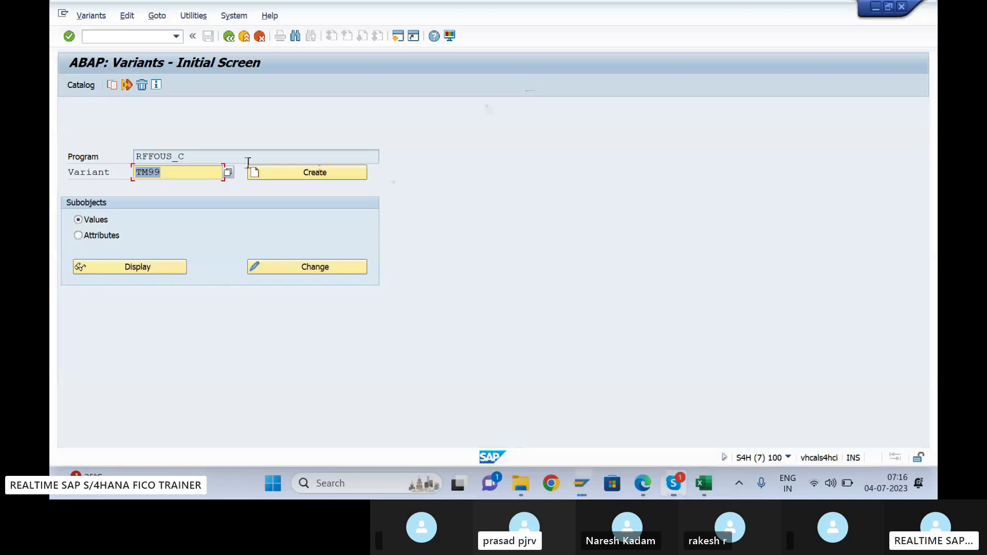
# - Start creating a new variant named TM0 for program RFFOUS_C
pyautogui.click(178, 173)
pyautogui.press('BackSpace')
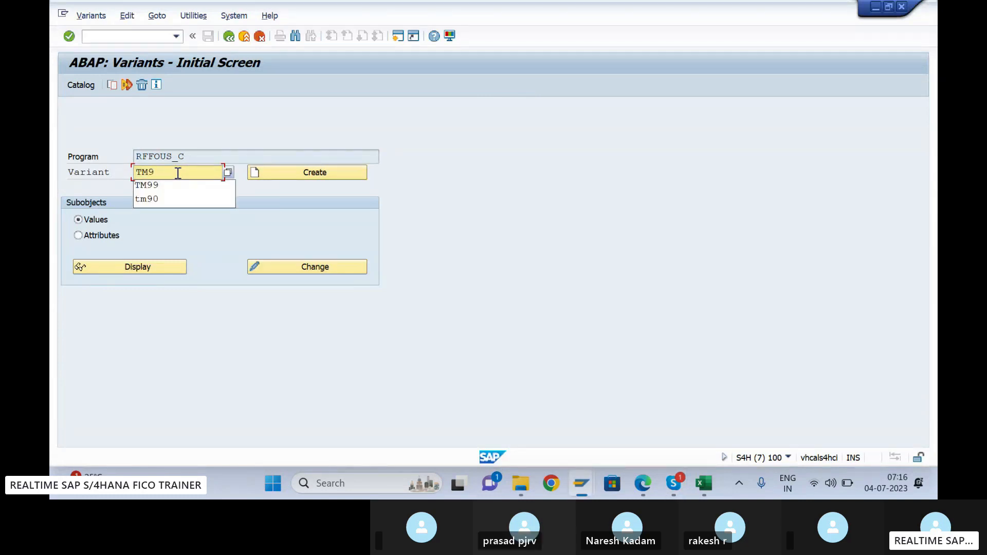
pyautogui.press('BackSpace')
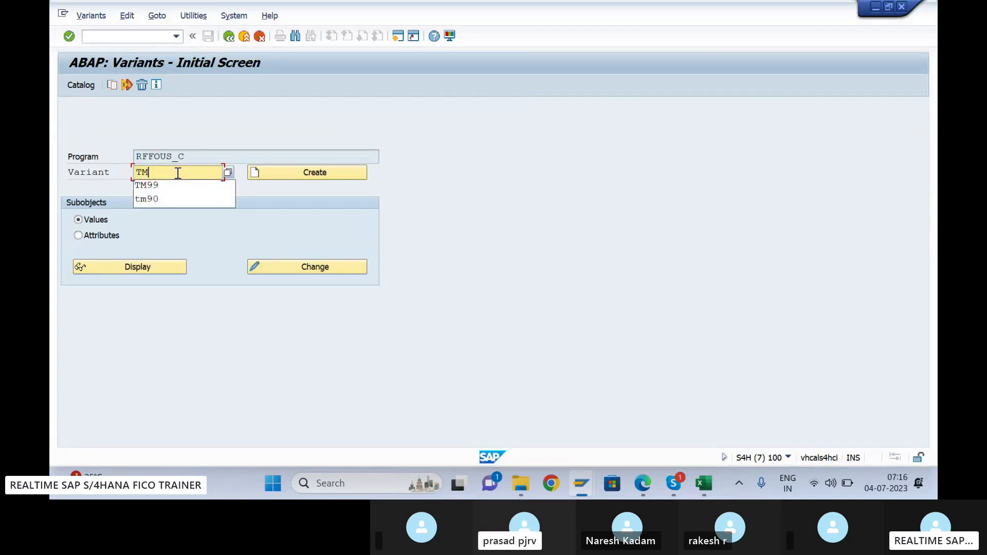
pyautogui.write('0')
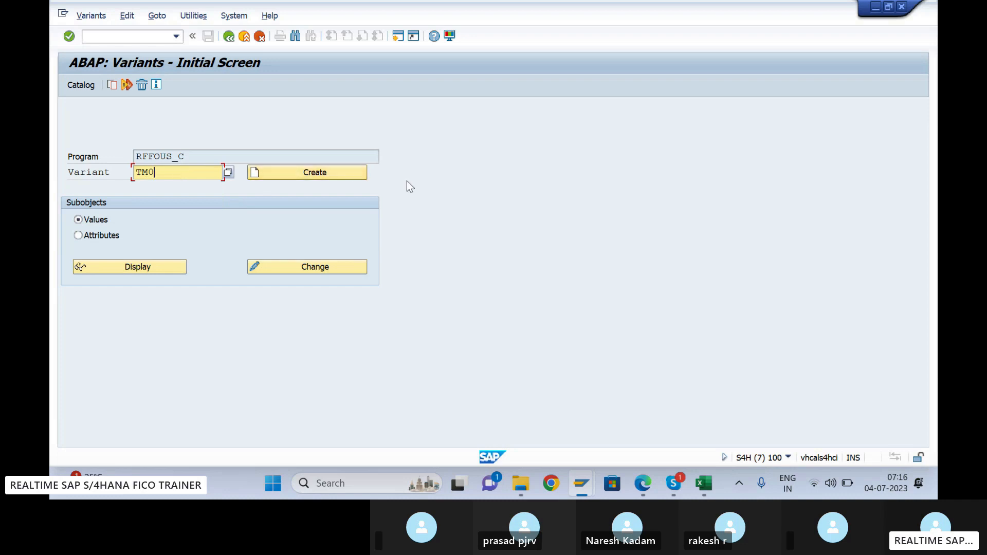
pyautogui.click(829, 107)
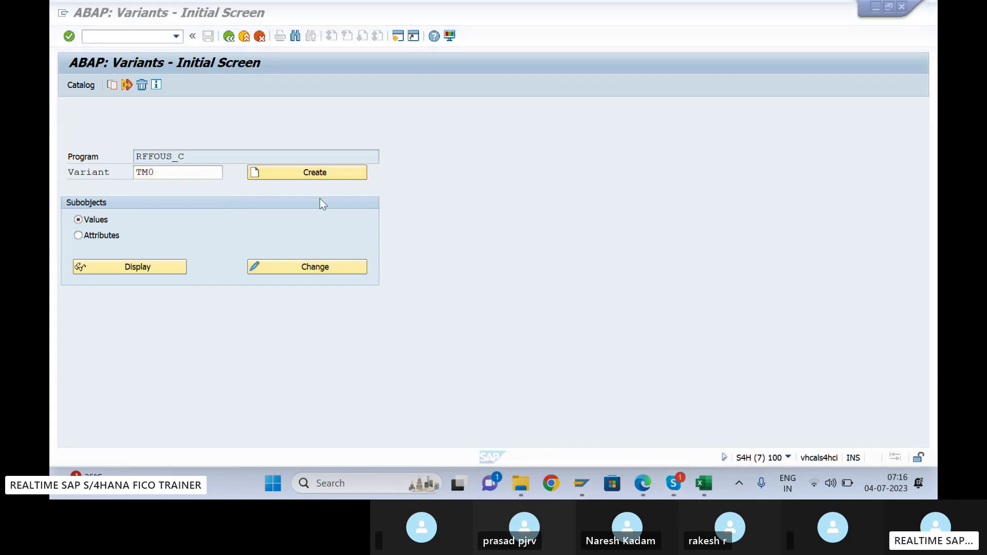
pyautogui.click(296, 179)
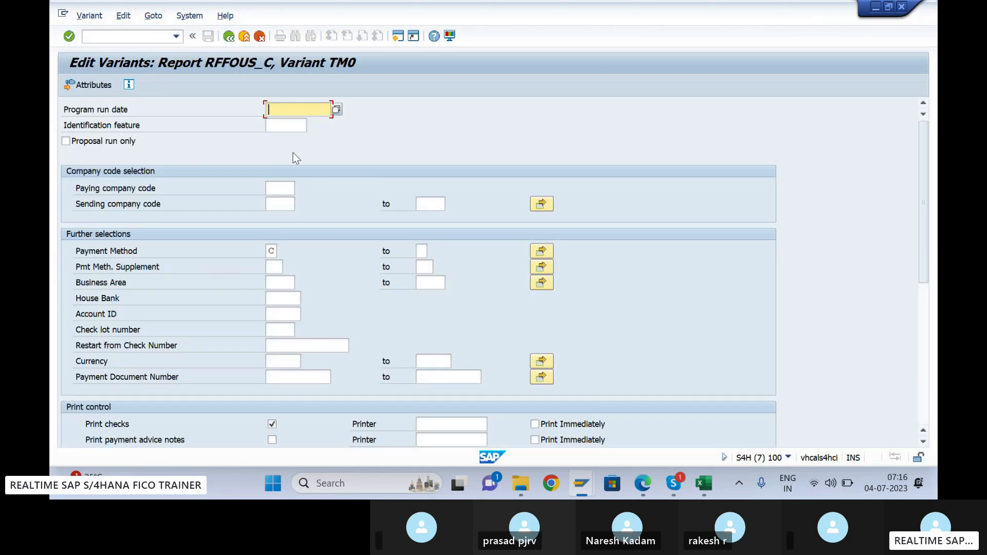
# - Set the paying and sending company codes of variant TM0 to TM99 and its payment method to 1
pyautogui.click(280, 191)
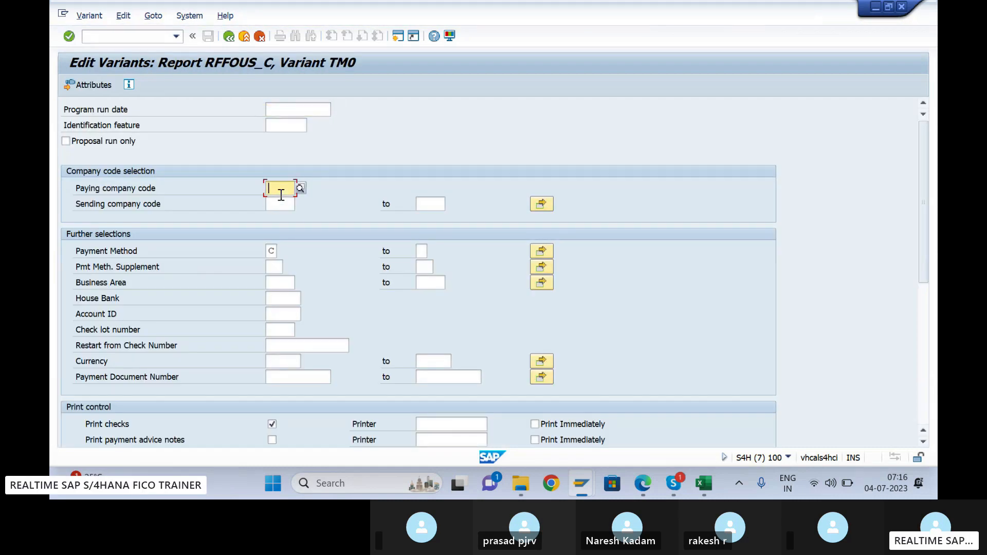
pyautogui.write('tm99')
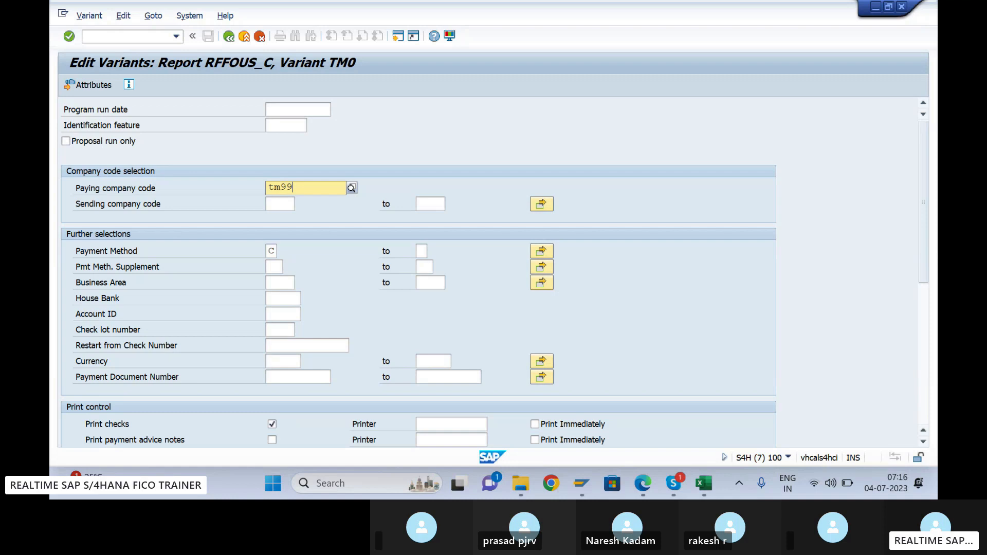
pyautogui.press('Tab')
pyautogui.write('tm99')
pyautogui.press('Tab')
pyautogui.press('Tab')
pyautogui.press('Tab')
pyautogui.write('1')
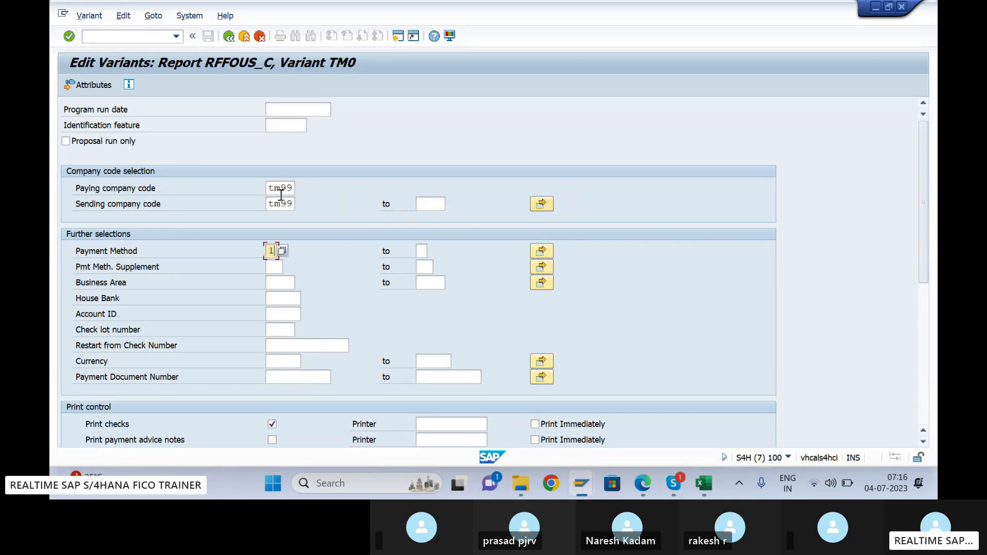
# - Fill in house bank AXIS1, its account ID and check lot number 1 in variant TM0's further selections
pyautogui.click(288, 298)
pyautogui.press('Down')
pyautogui.press('Tab')
pyautogui.press('Down')
pyautogui.press('Return')
pyautogui.press('Tab')
pyautogui.press('Down')
pyautogui.press('Return')
pyautogui.press('Return')
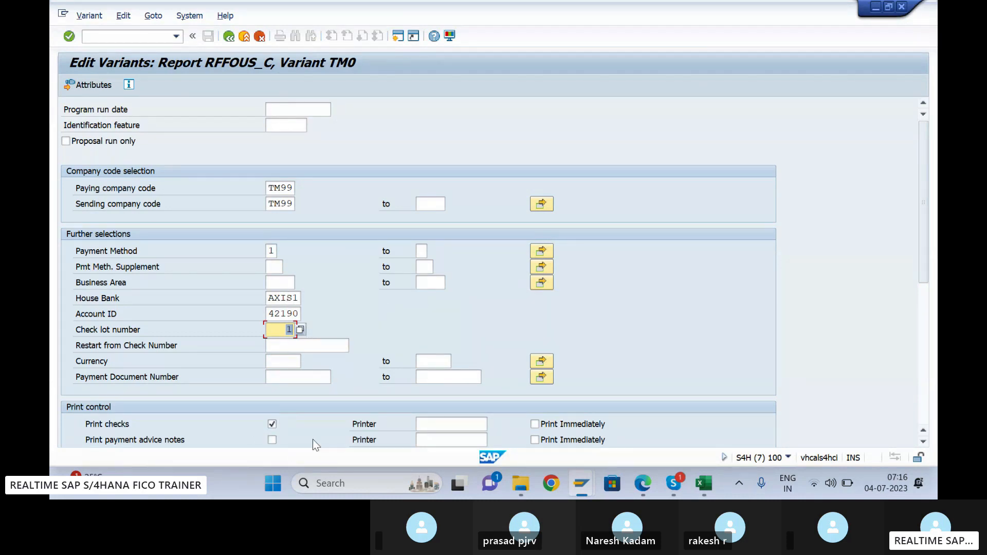
# - Open the attributes of variant TM0 and enter the description "TM99 Check Method"
pyautogui.click(98, 87)
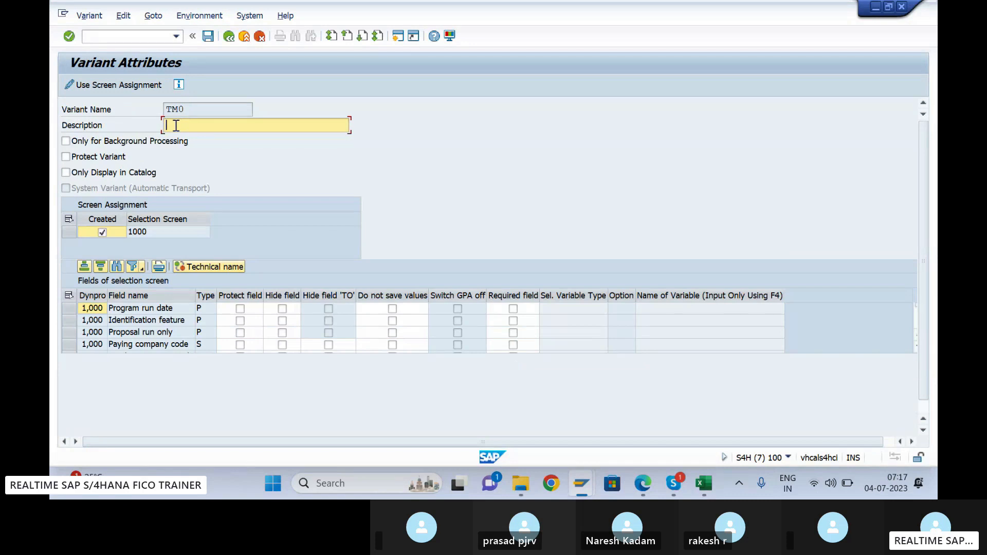
pyautogui.write('TM9')
pyautogui.press('BackSpace')
pyautogui.write('9 Check Method')
pyautogui.moveTo(249, 126); pyautogui.dragTo(140, 129)
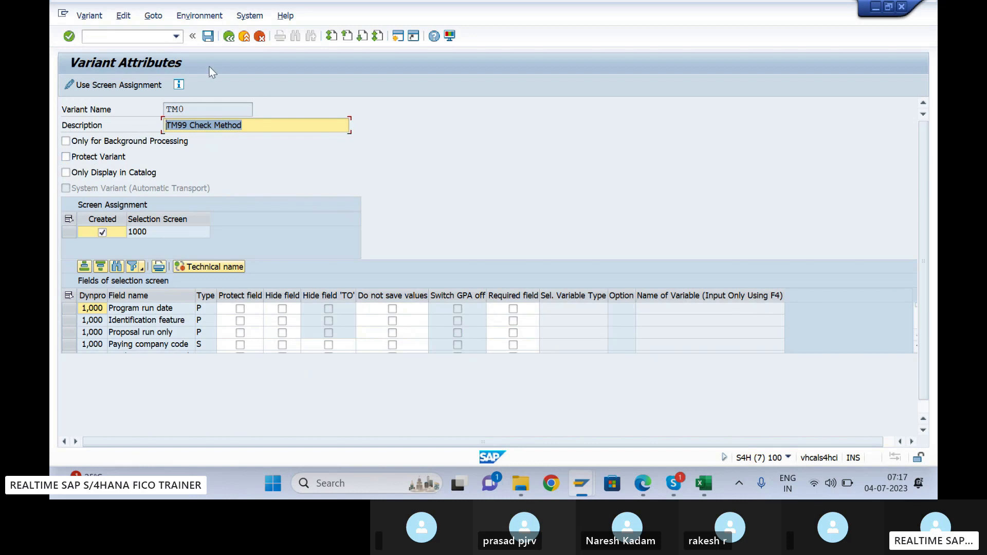
# - Leave the attributes and value maintenance of variant TM0 without saving
pyautogui.click(227, 37)
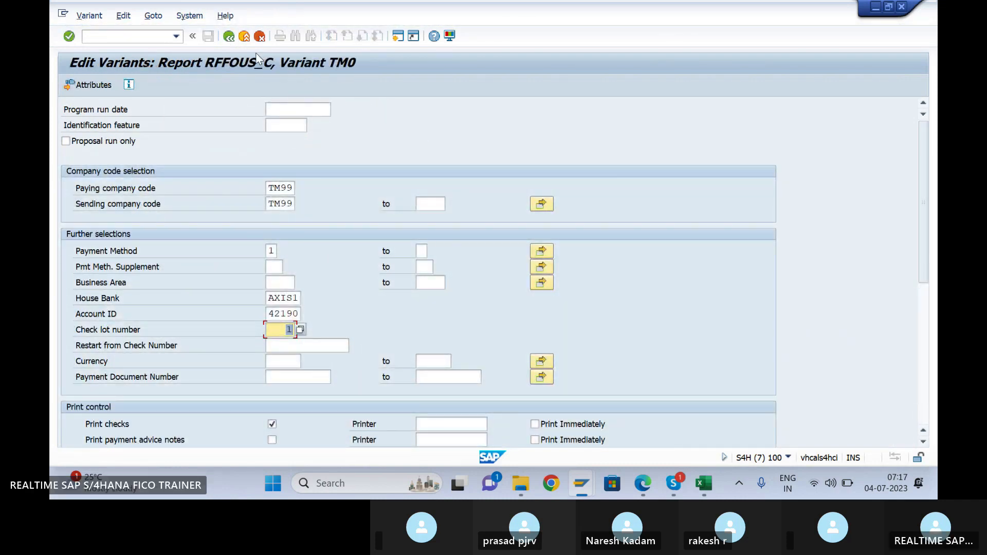
pyautogui.click(235, 42)
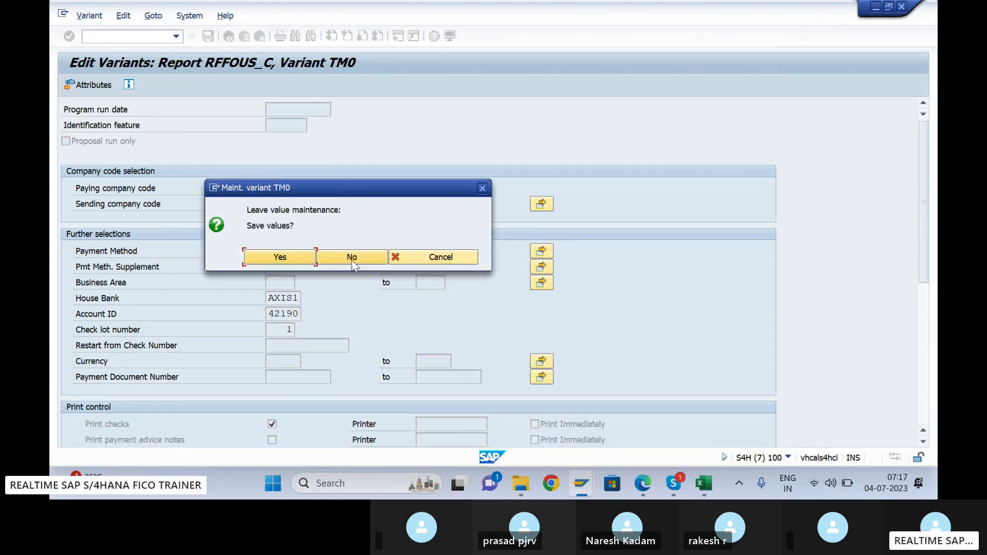
pyautogui.click(351, 256)
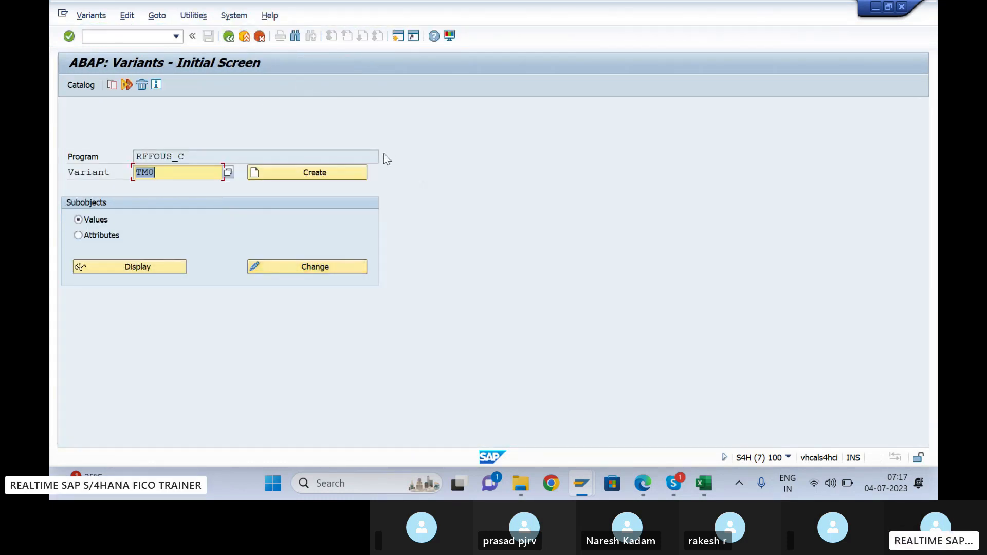
# - Return to the ABAP Editor initial screen, and choose and execute program RSTRANSP
pyautogui.click(229, 37)
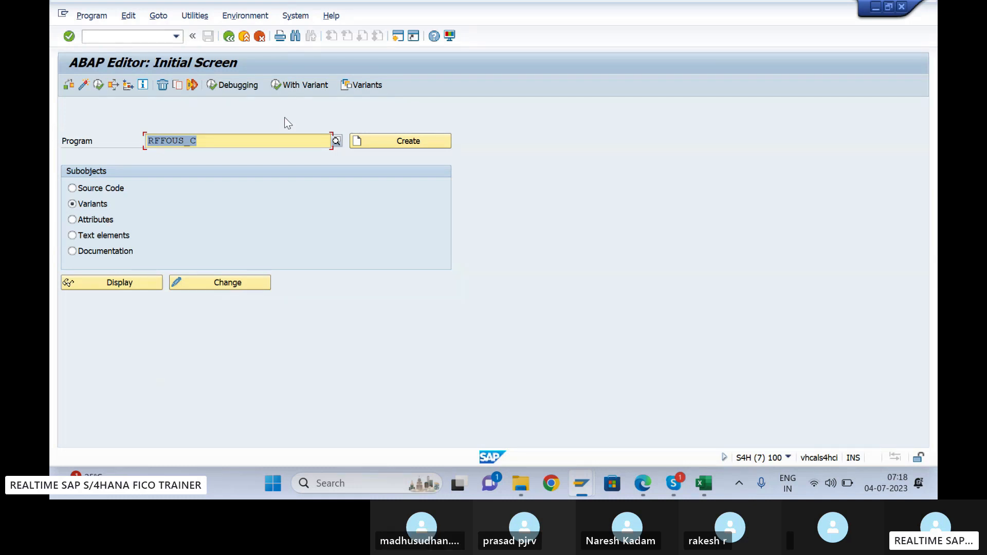
pyautogui.press('Delete')
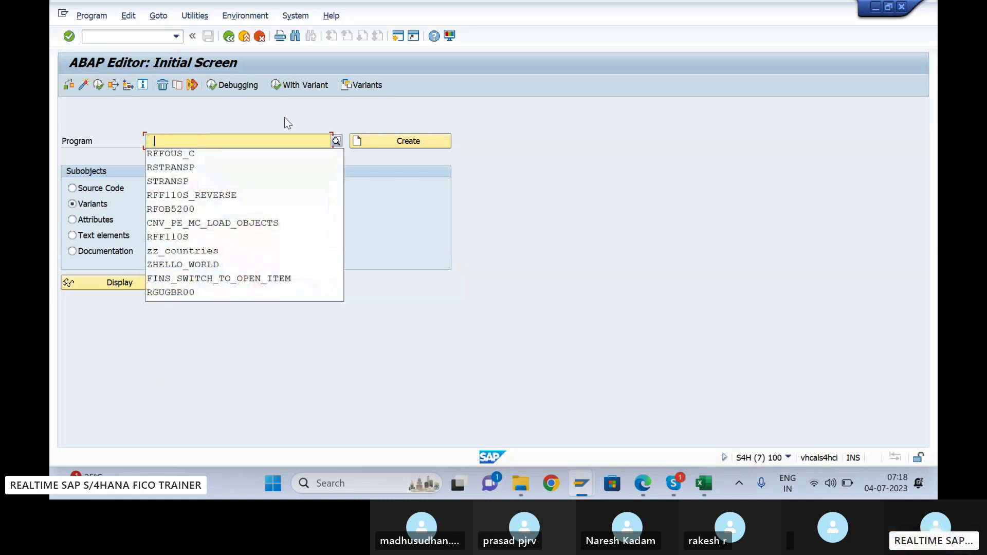
pyautogui.click(170, 168)
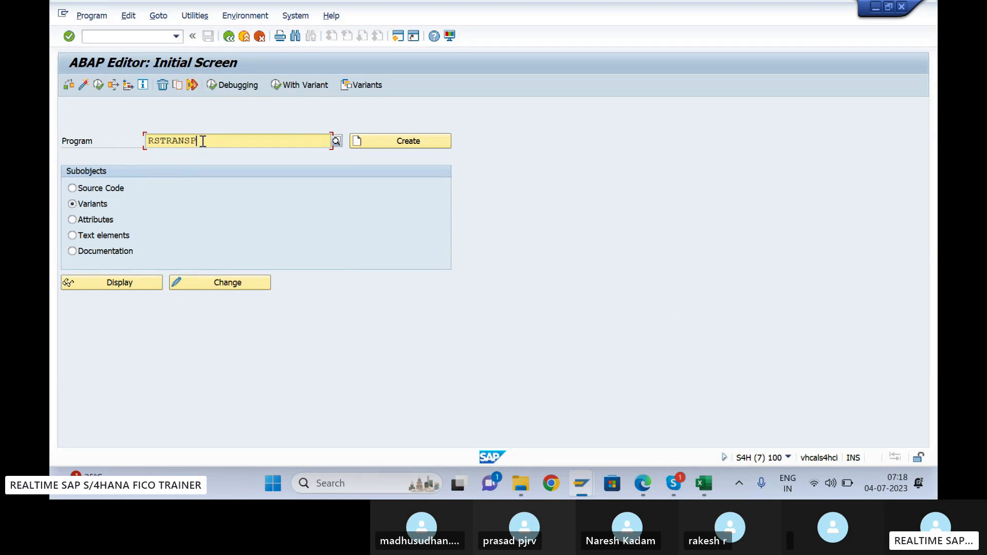
pyautogui.moveTo(200, 141); pyautogui.dragTo(122, 151)
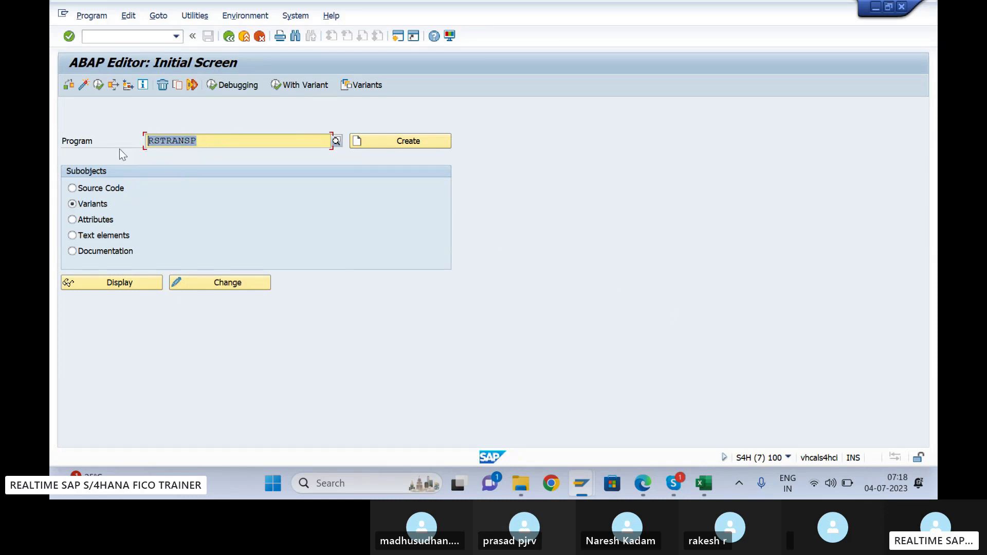
pyautogui.click(203, 144)
pyautogui.press('BackSpace')
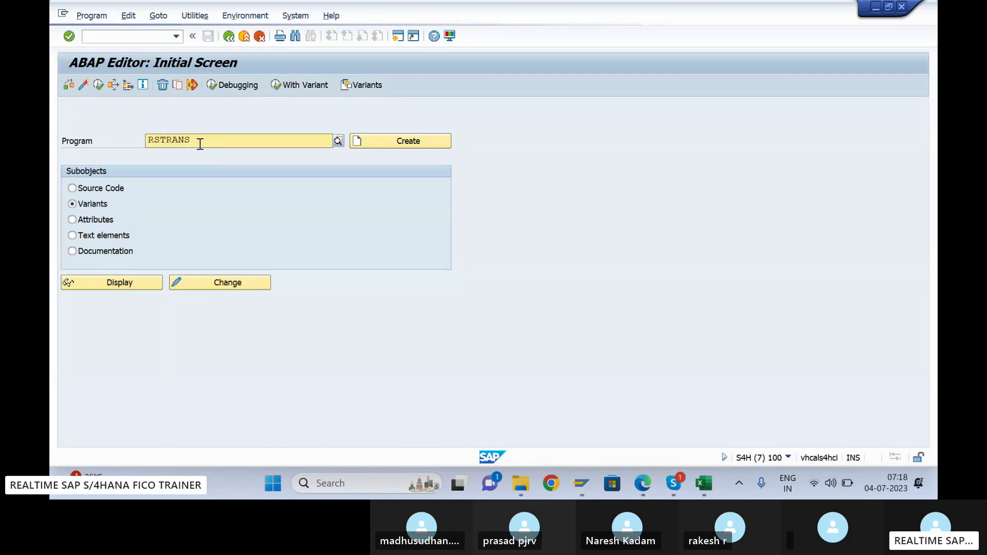
pyautogui.click(383, 143)
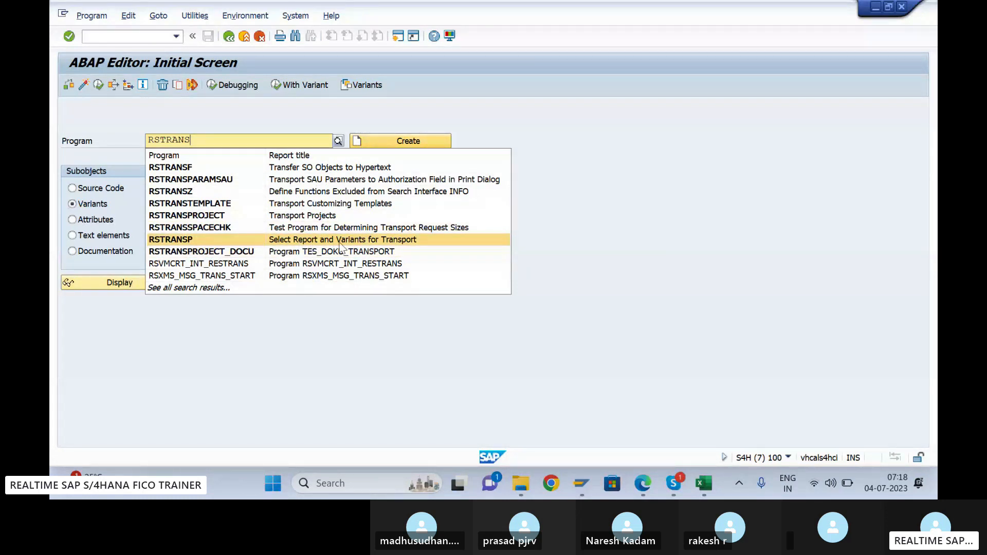
pyautogui.click(189, 241)
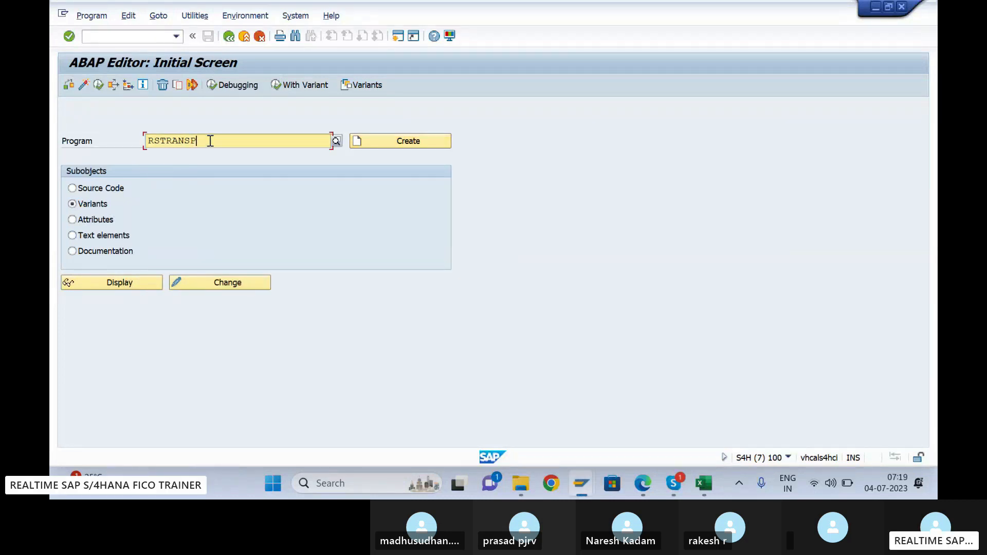
pyautogui.click(98, 85)
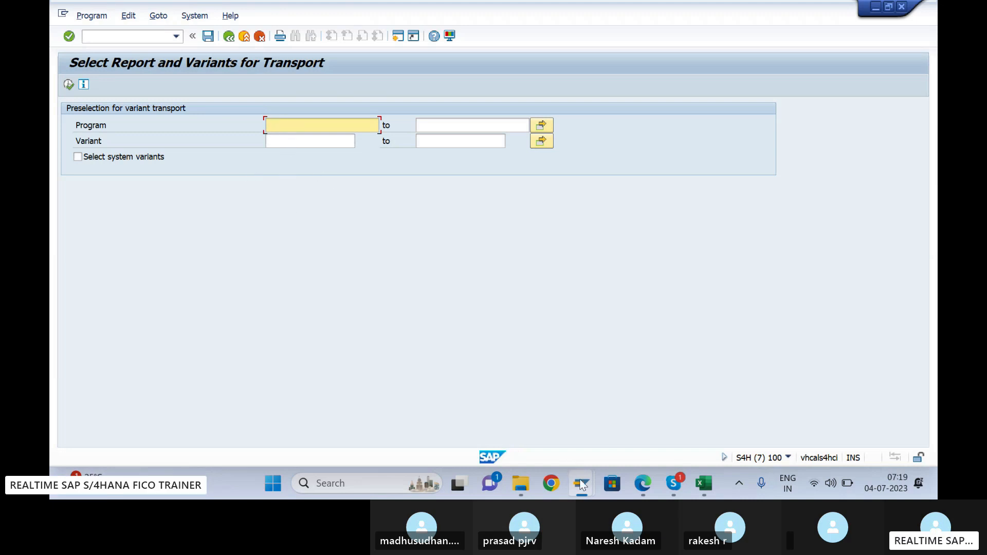
# - Check variant TM99 in the other session, and enter program rffous_c and variant tm99 in the variant transport preselection
pyautogui.moveTo(581, 486)
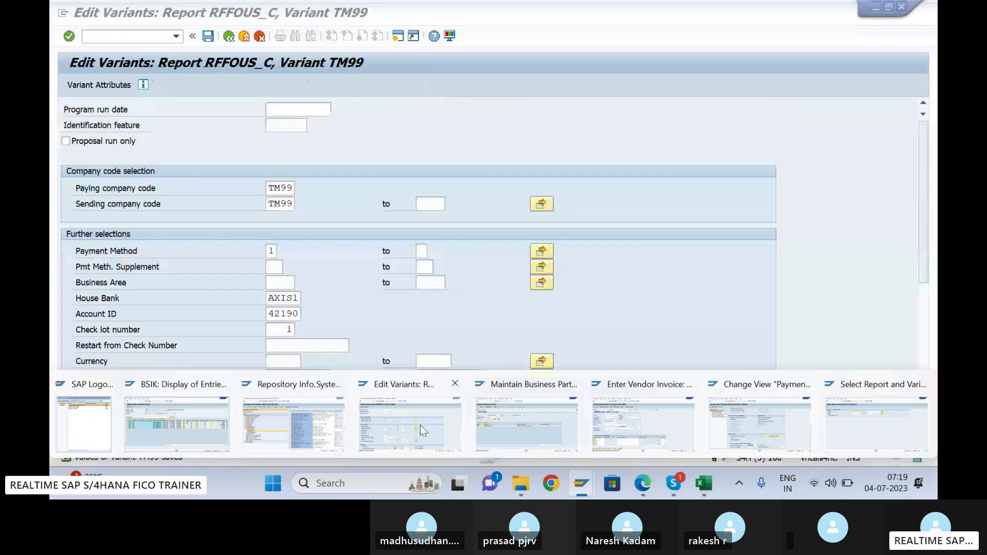
pyautogui.click(420, 426)
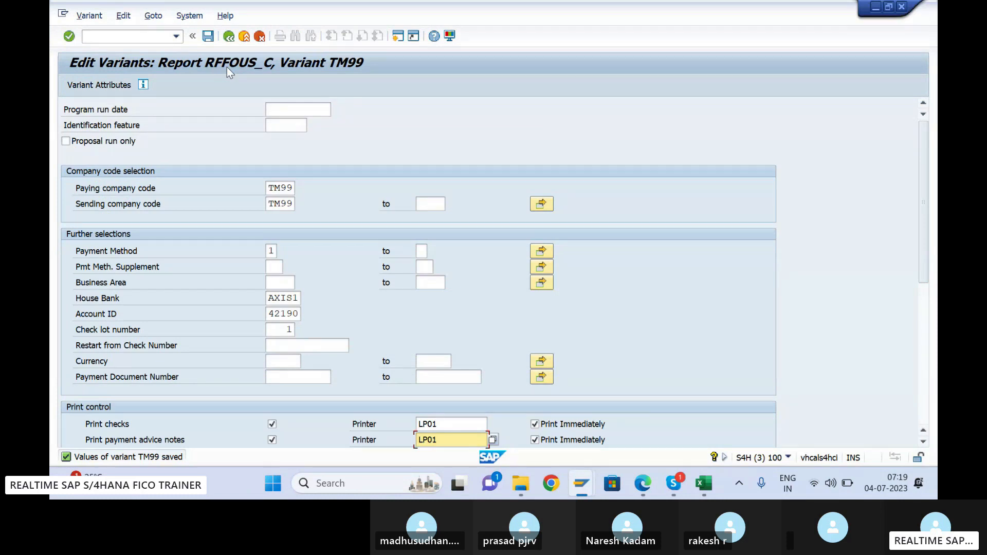
pyautogui.hotkey('alt', 'Tab')
pyautogui.write('rff')
pyautogui.press('Down')
pyautogui.press('Return')
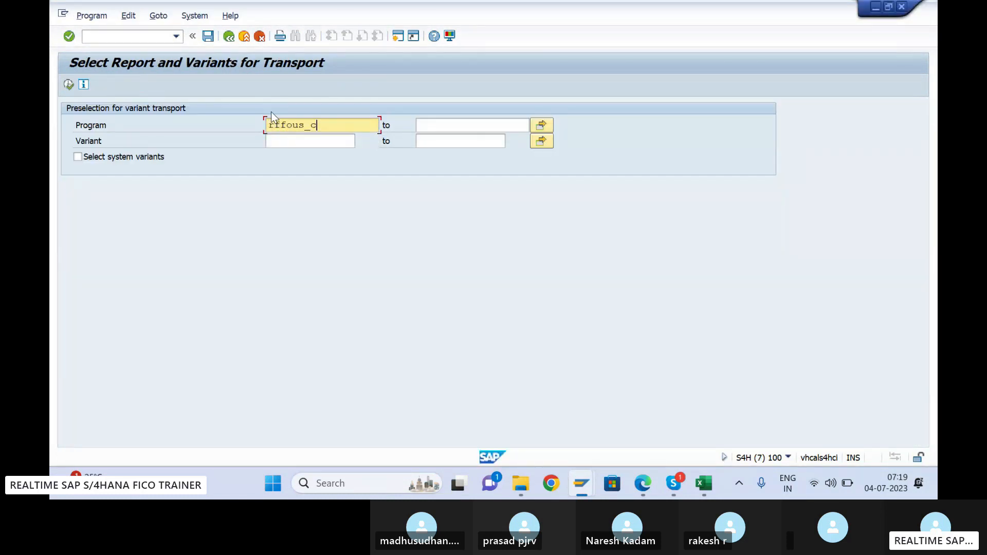
pyautogui.click(292, 146)
pyautogui.write('tm99')
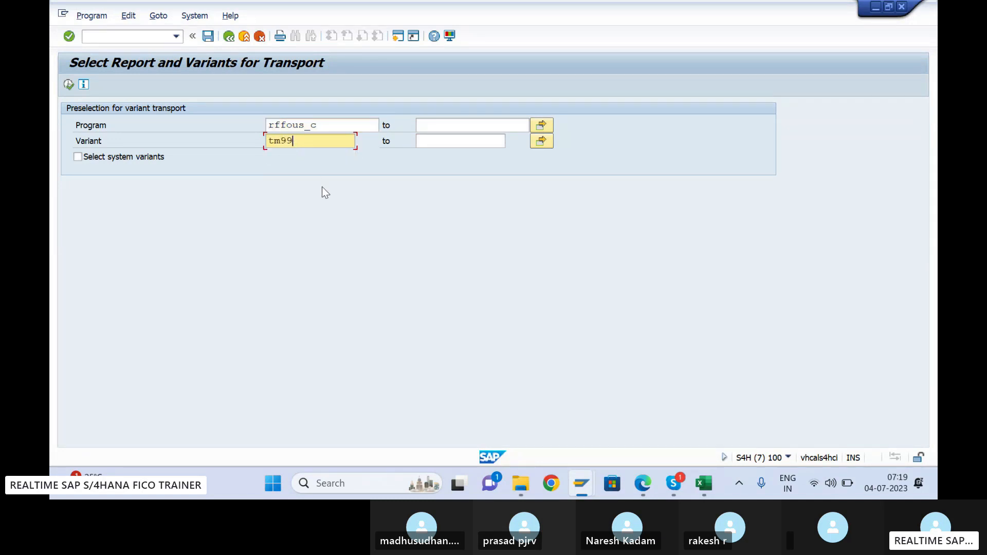
pyautogui.click(327, 128)
pyautogui.moveTo(327, 129); pyautogui.dragTo(253, 138)
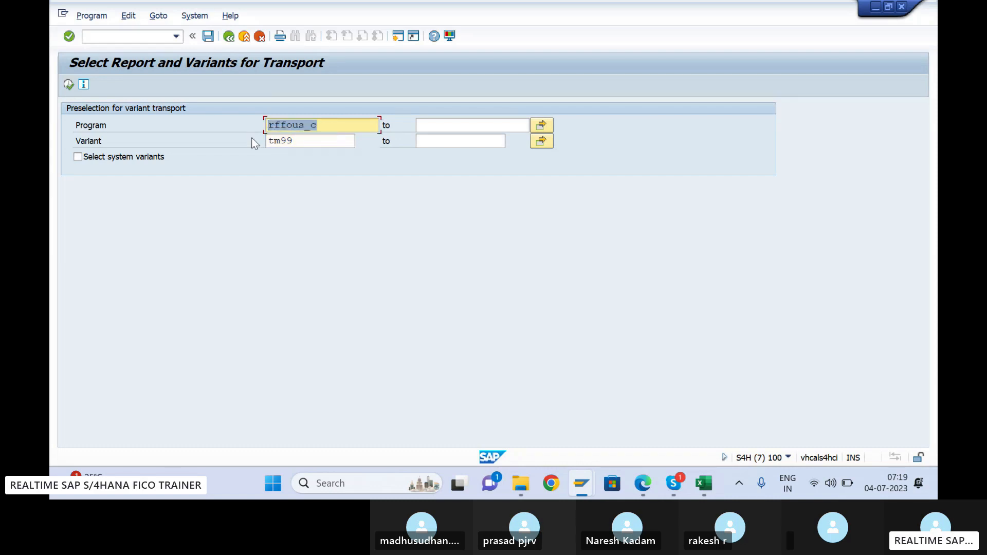
pyautogui.moveTo(297, 140); pyautogui.dragTo(234, 147)
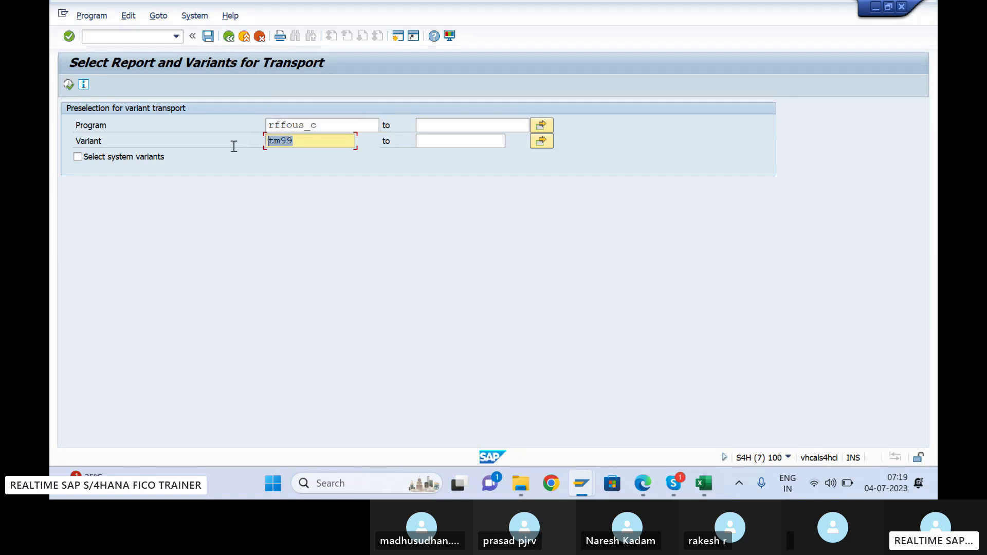
pyautogui.click(329, 126)
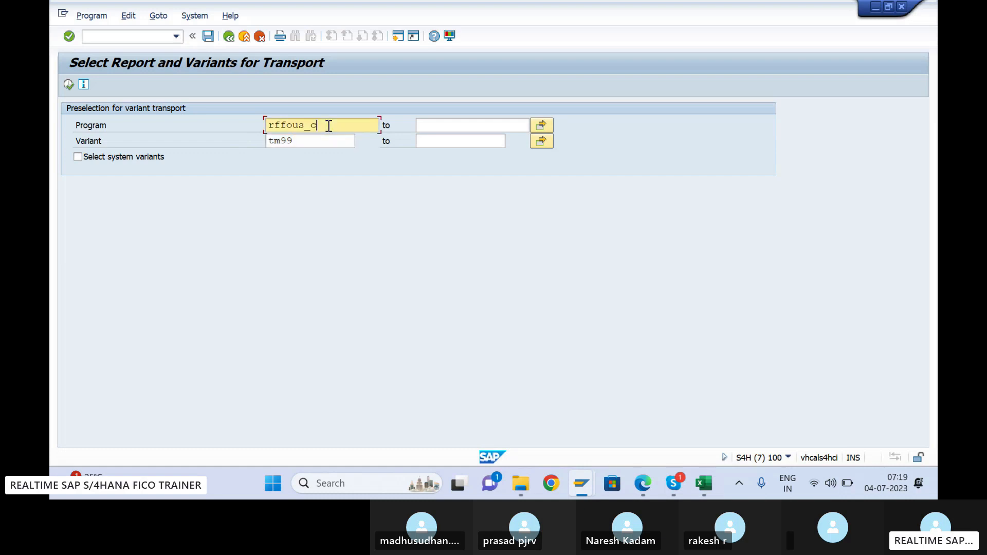
pyautogui.moveTo(317, 127); pyautogui.dragTo(232, 128)
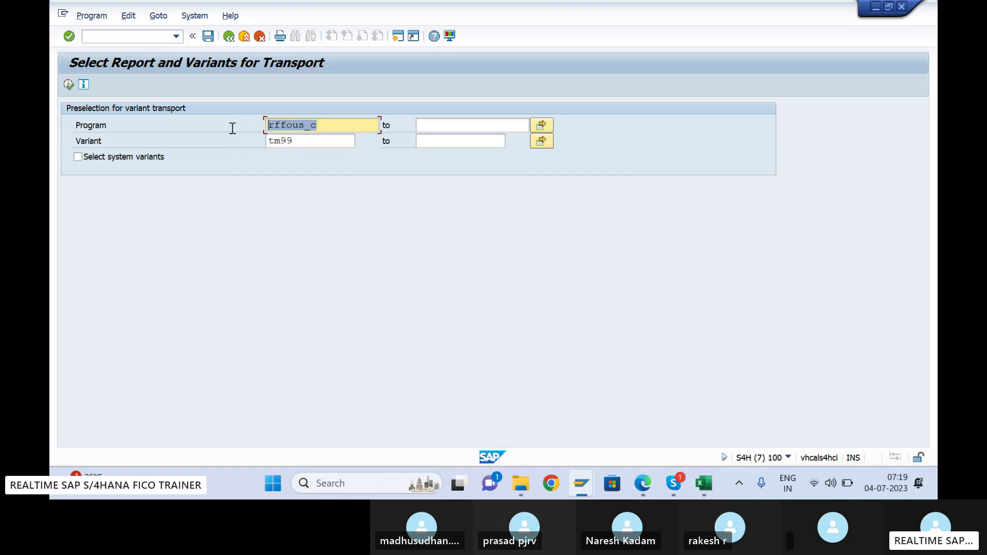
pyautogui.moveTo(304, 138); pyautogui.dragTo(209, 149)
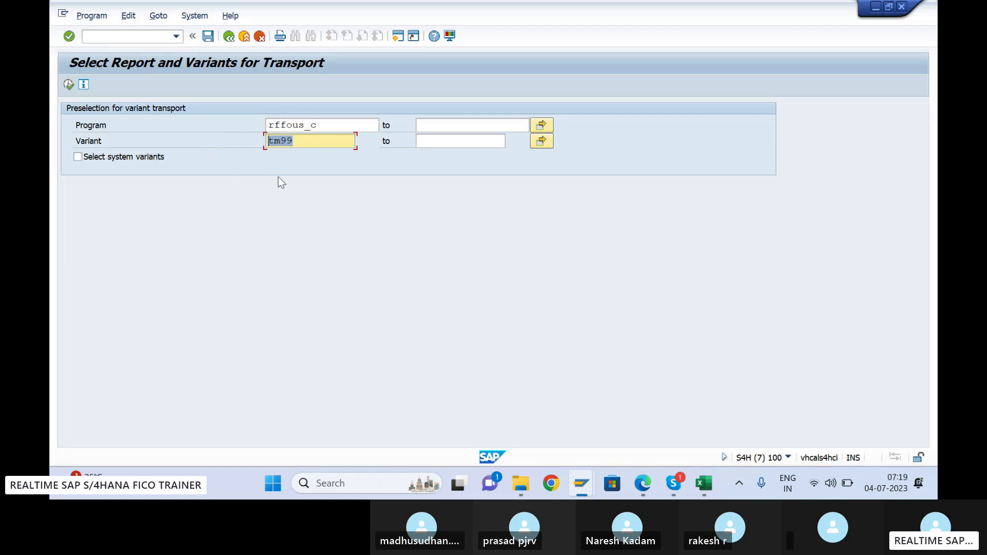
# - Run the transport selection and write variant TM99 of RFFOUS_C to workbench request S4HK903210
pyautogui.click(69, 85)
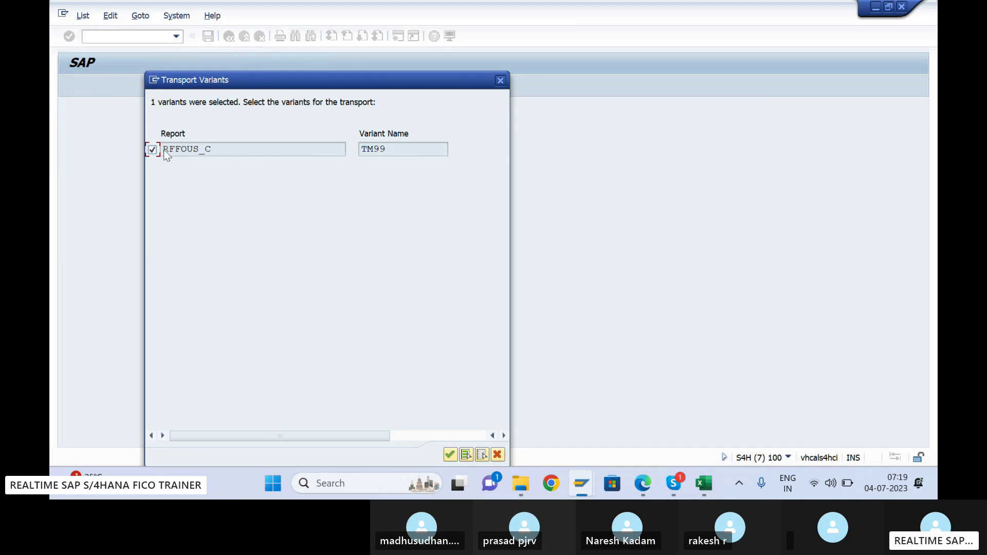
pyautogui.click(451, 454)
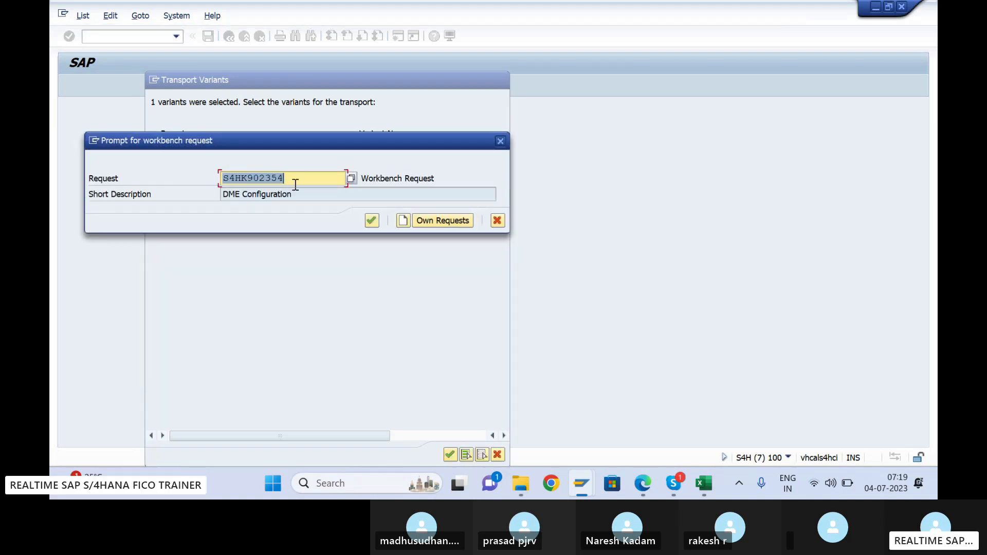
pyautogui.click(419, 179)
pyautogui.click(372, 222)
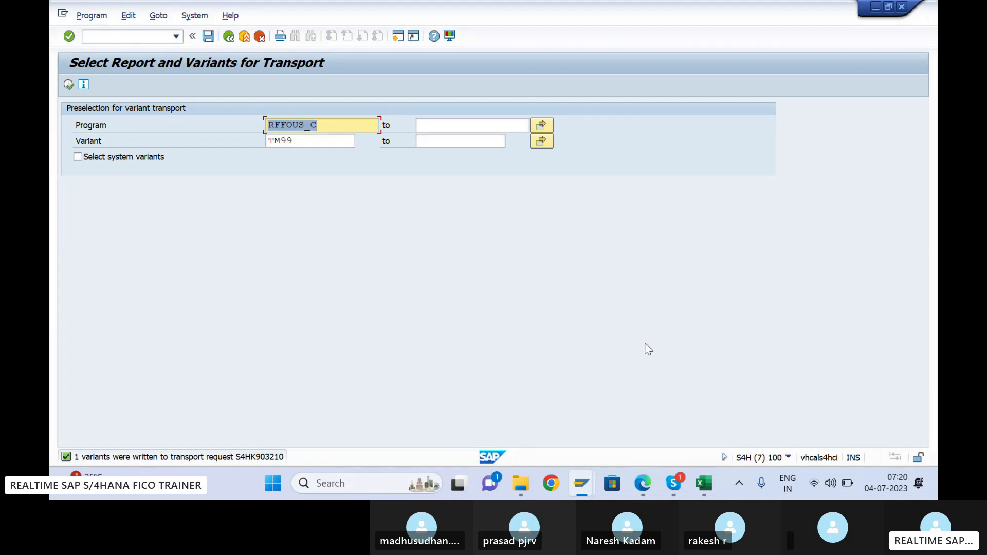
# - Switch to the Skype call window of the S/4 HANA FICO class
pyautogui.click(673, 482)
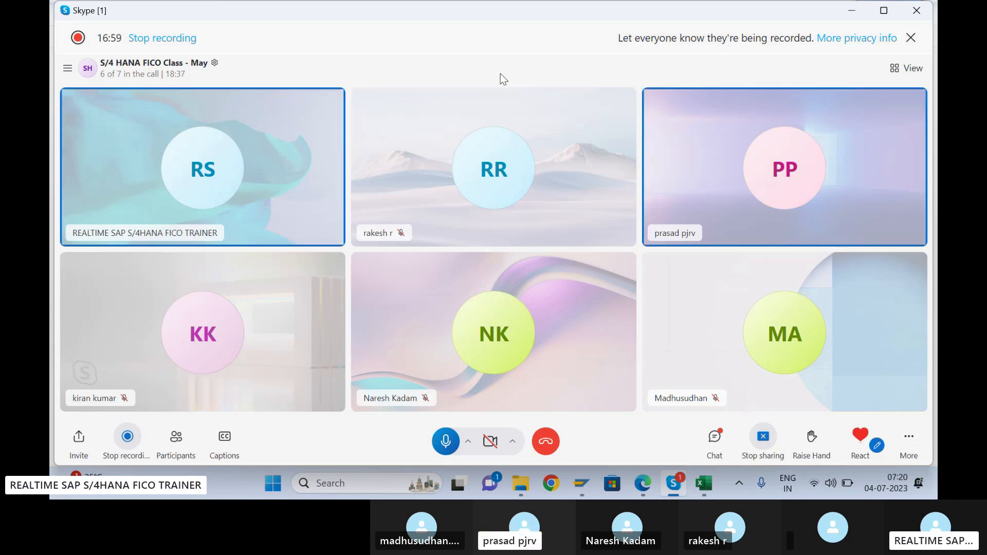
# - Switch from the Skype call to the RFFOUS_C variant session and return to the payment run's printout and DME settings
pyautogui.moveTo(581, 486)
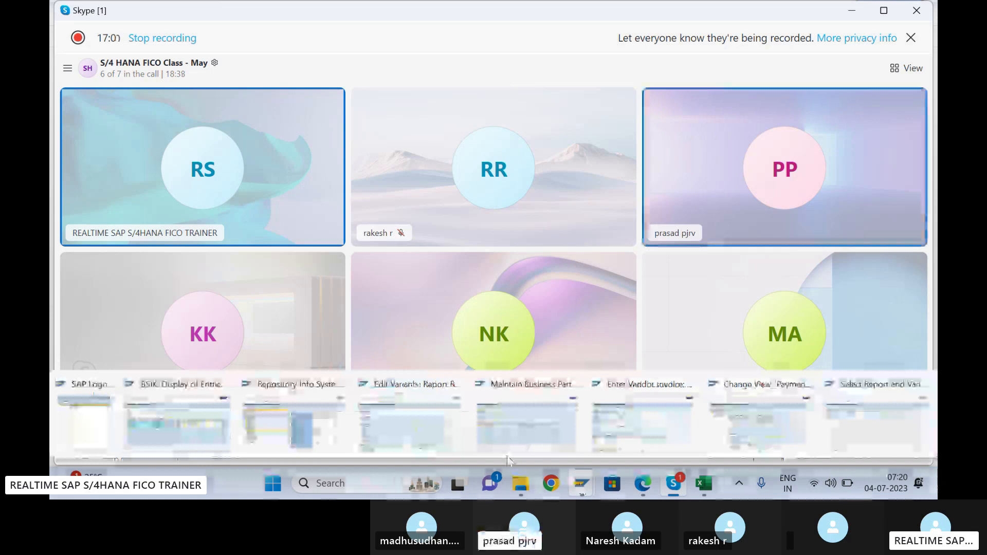
pyautogui.click(402, 412)
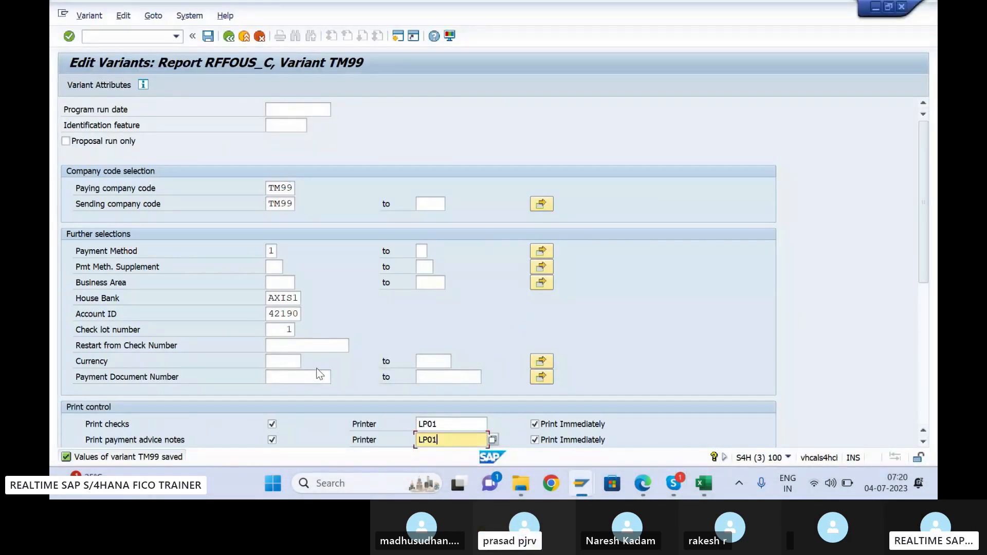
pyautogui.click(231, 38)
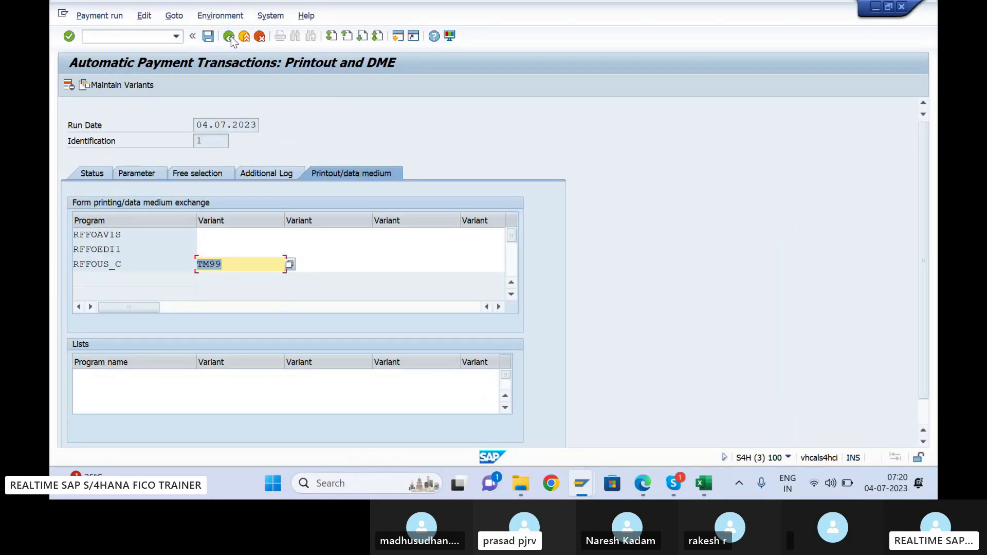
# - Examine the variant TM99 assigned to program RFFOUS_C in the payment run's printout settings
pyautogui.click(224, 260)
pyautogui.moveTo(227, 260); pyautogui.dragTo(164, 263)
pyautogui.click(228, 264)
pyautogui.moveTo(233, 264); pyautogui.dragTo(153, 271)
pyautogui.click(229, 262)
pyautogui.moveTo(225, 264); pyautogui.dragTo(116, 276)
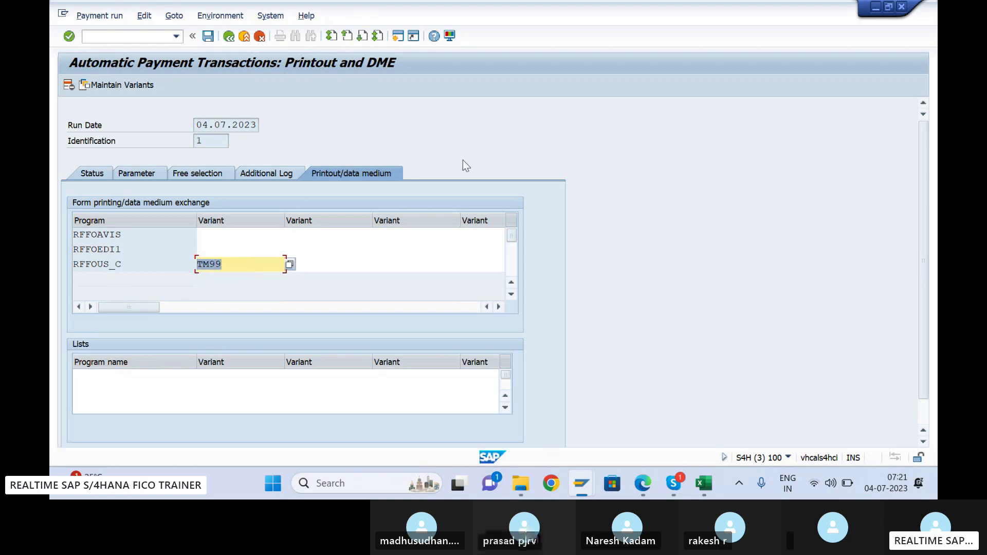
pyautogui.click(831, 101)
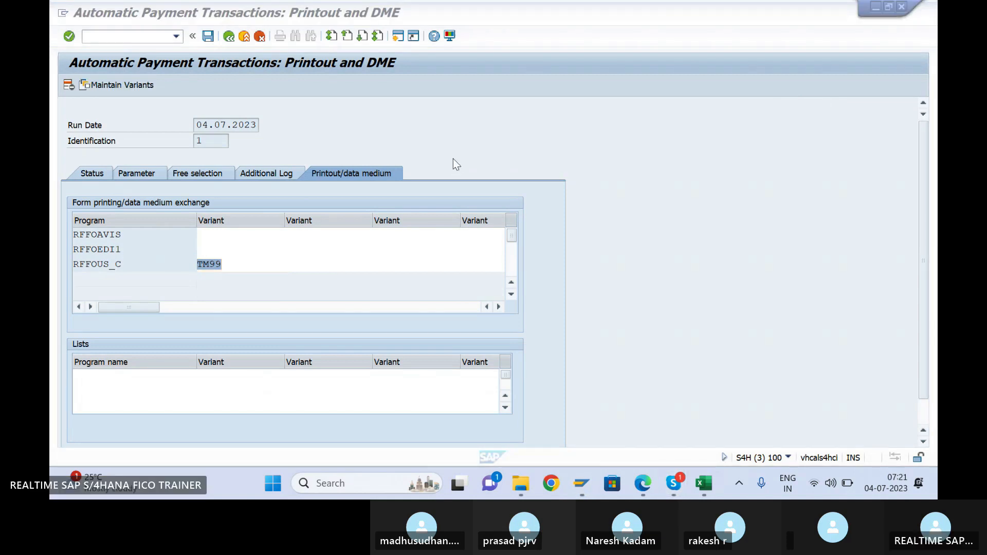
pyautogui.click(453, 163)
pyautogui.click(238, 270)
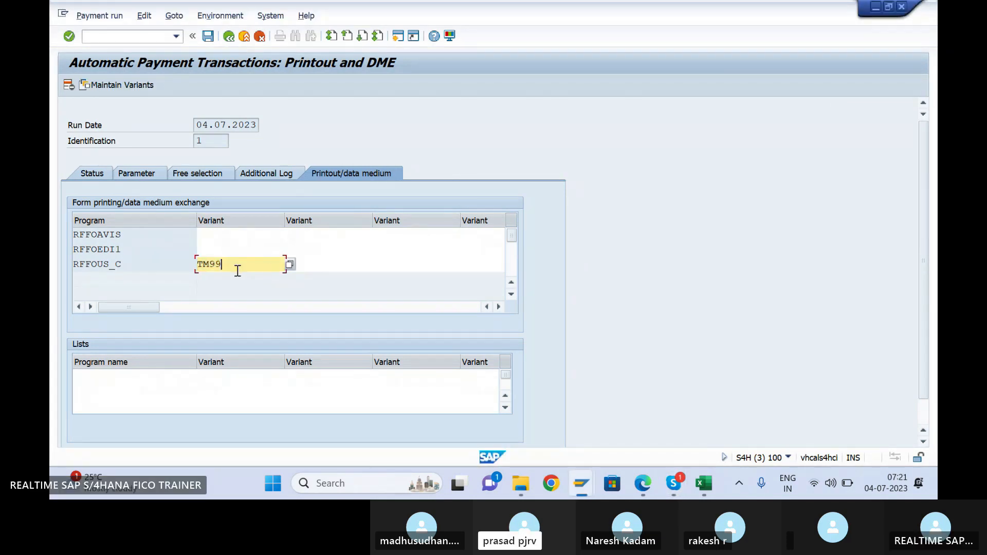
pyautogui.moveTo(236, 271); pyautogui.dragTo(116, 273)
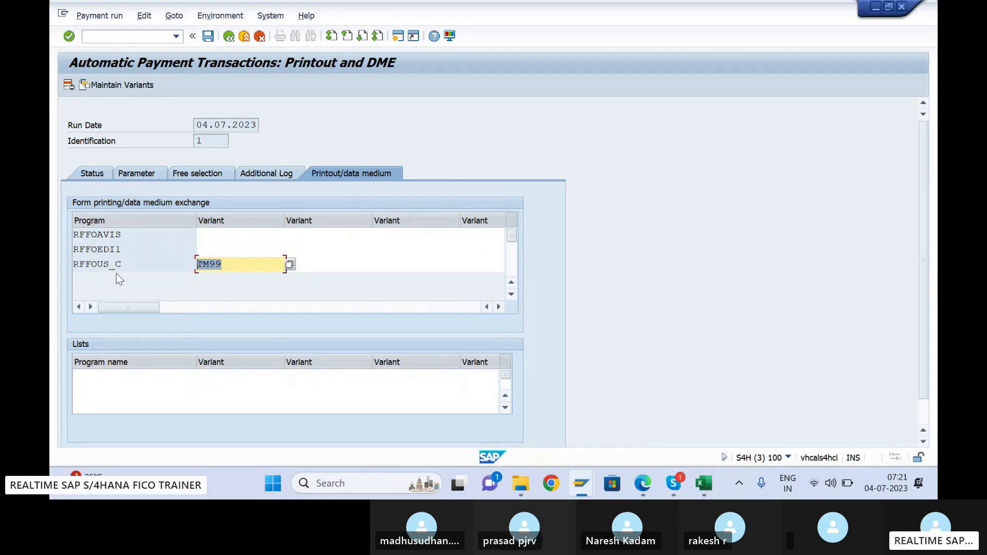
pyautogui.click(224, 263)
# - Save the payment run parameters and schedule the payment proposal to start immediately
pyautogui.click(93, 174)
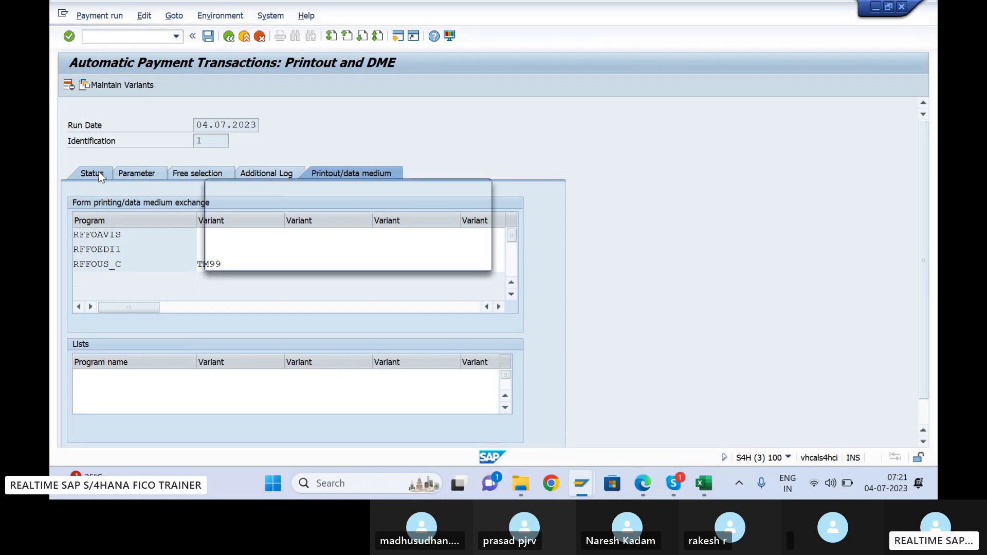
pyautogui.click(273, 255)
pyautogui.click(144, 88)
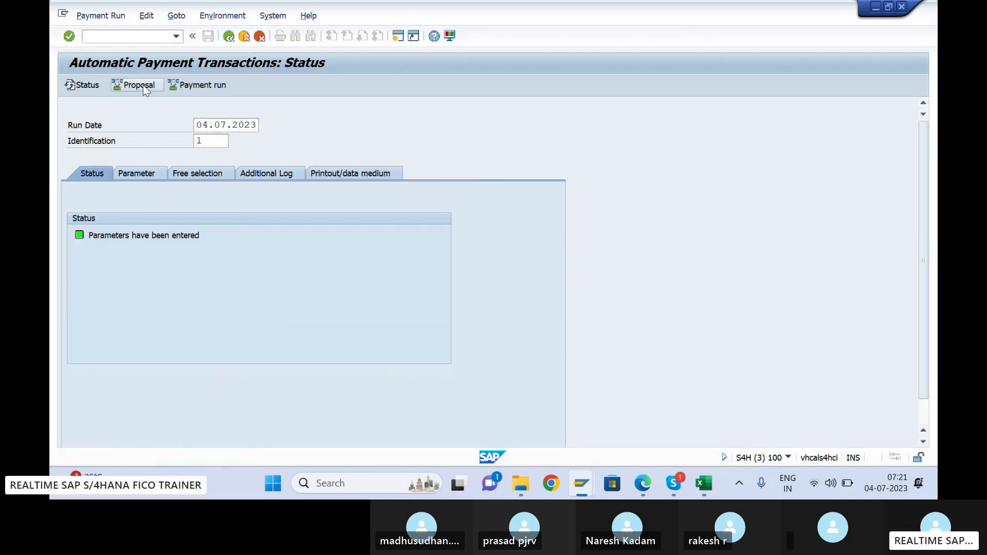
pyautogui.click(316, 257)
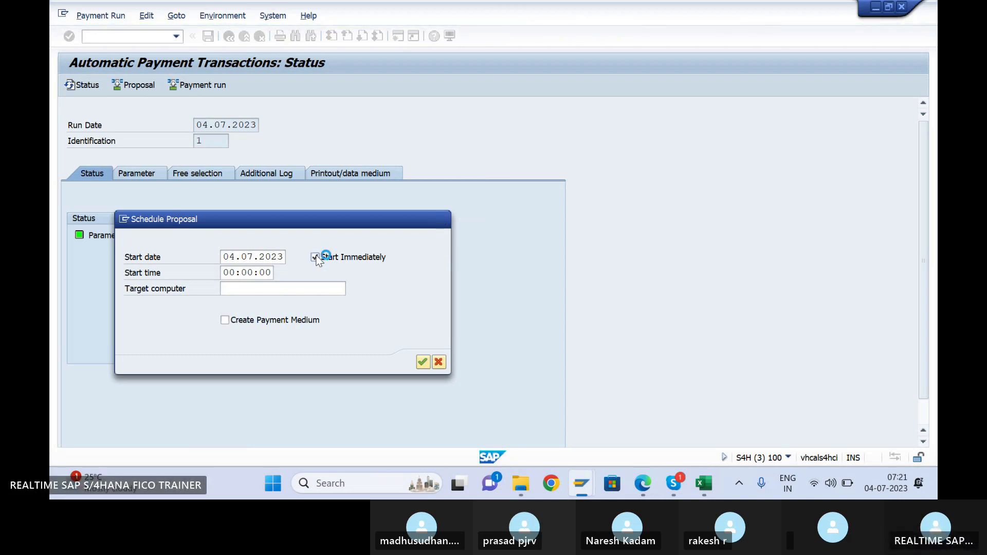
pyautogui.press('Return')
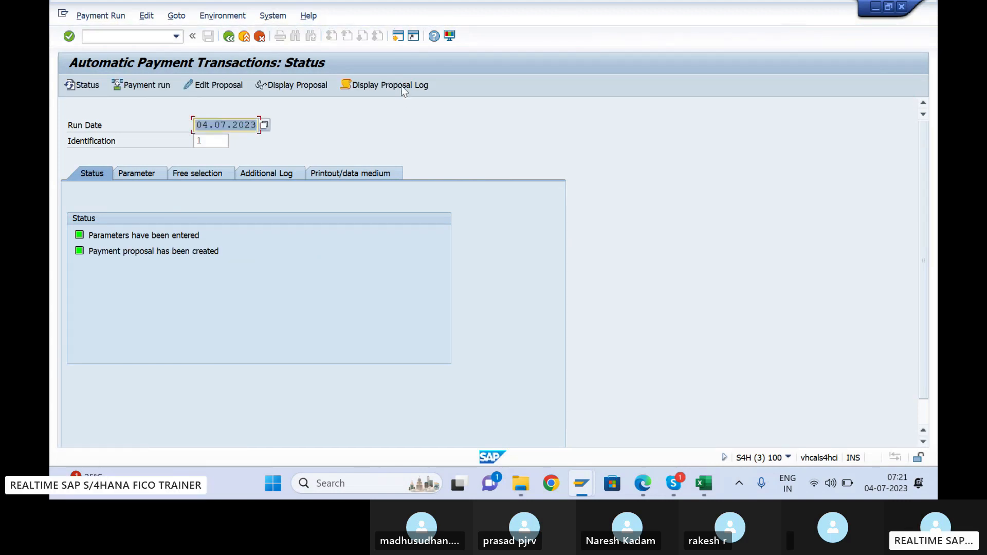
# - Display the proposal log, and open the all company codes settings of the payment program in the customizing session
pyautogui.click(383, 84)
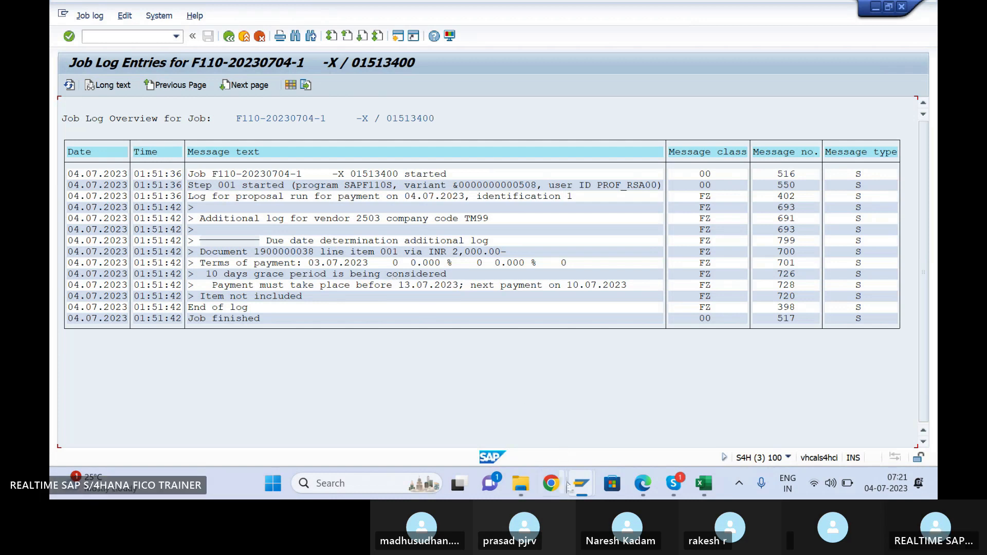
pyautogui.moveTo(581, 483)
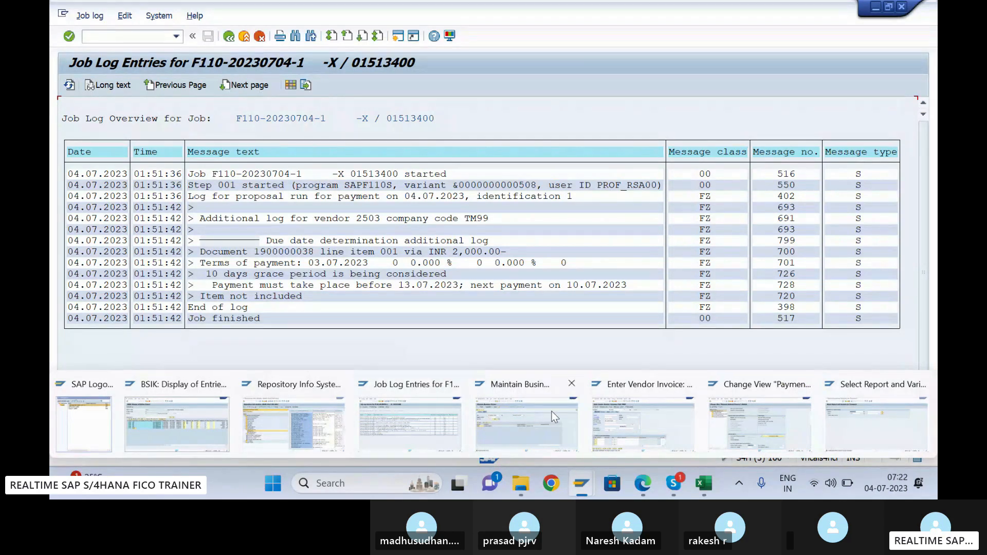
pyautogui.click(749, 431)
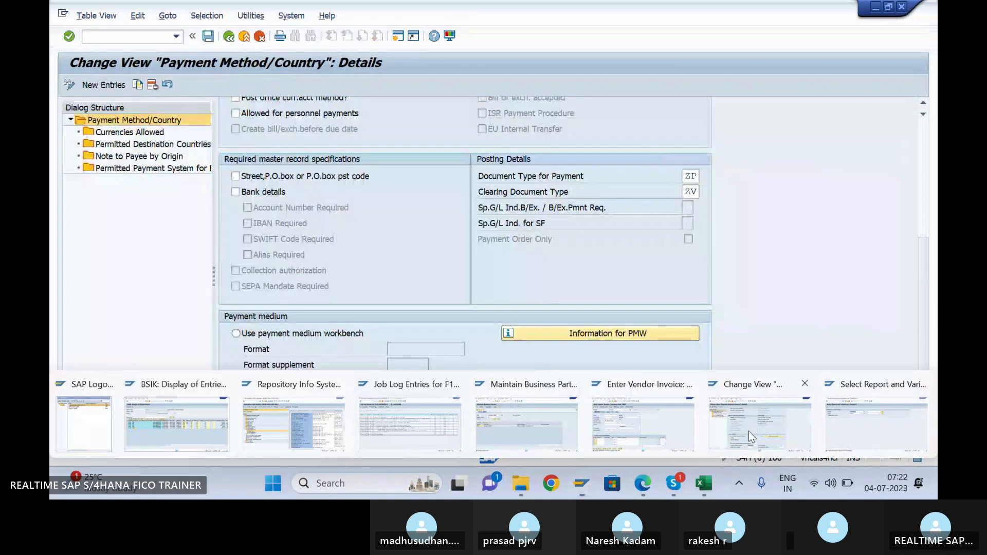
pyautogui.click(229, 40)
pyautogui.click(230, 41)
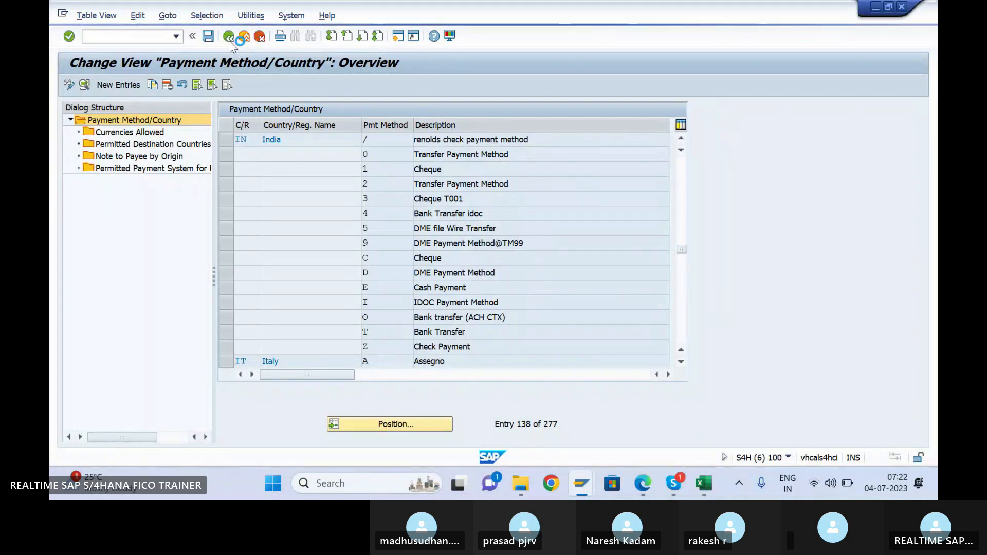
pyautogui.click(169, 109)
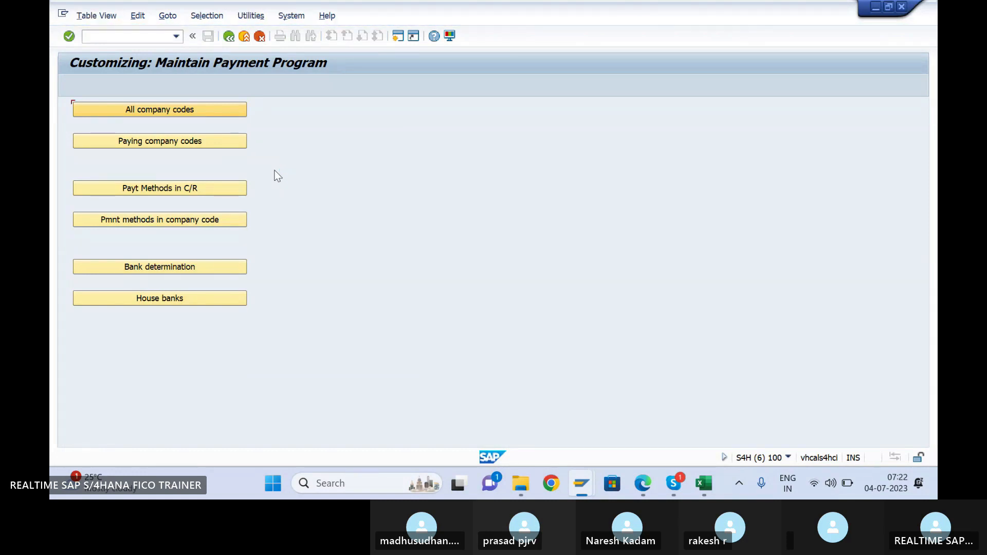
# - Position the company code list on TM99 and open the details of that company code
pyautogui.click(230, 425)
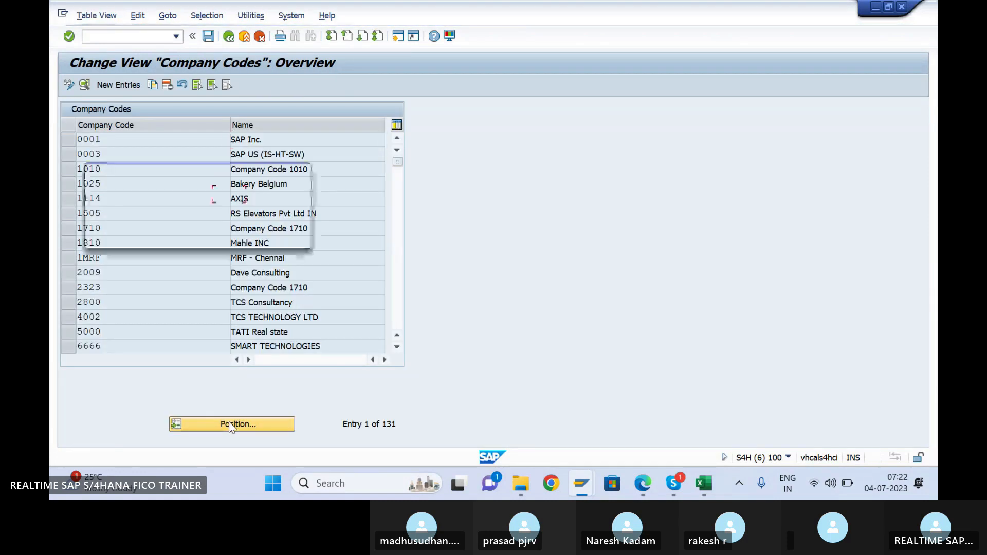
pyautogui.write('tm99')
pyautogui.press('Return')
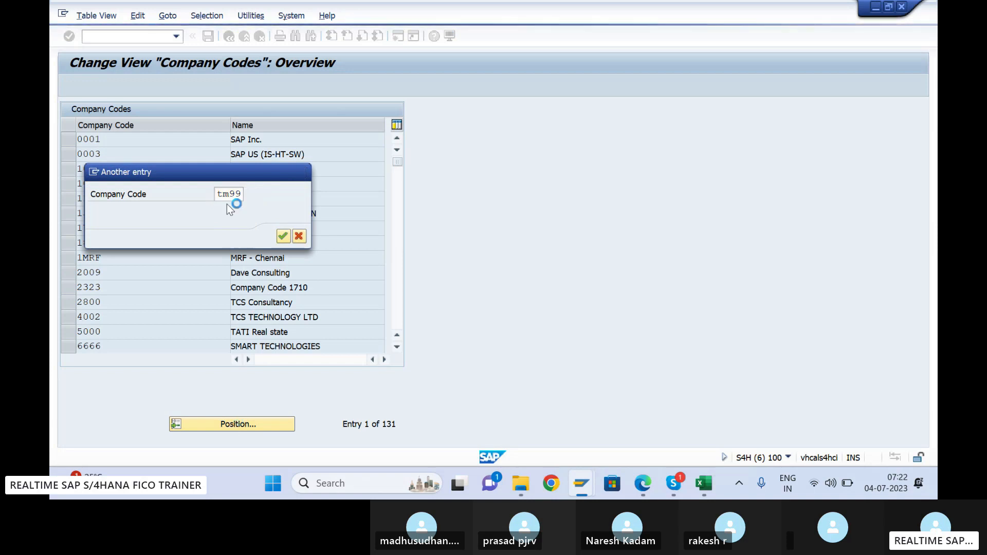
pyautogui.doubleClick(247, 142)
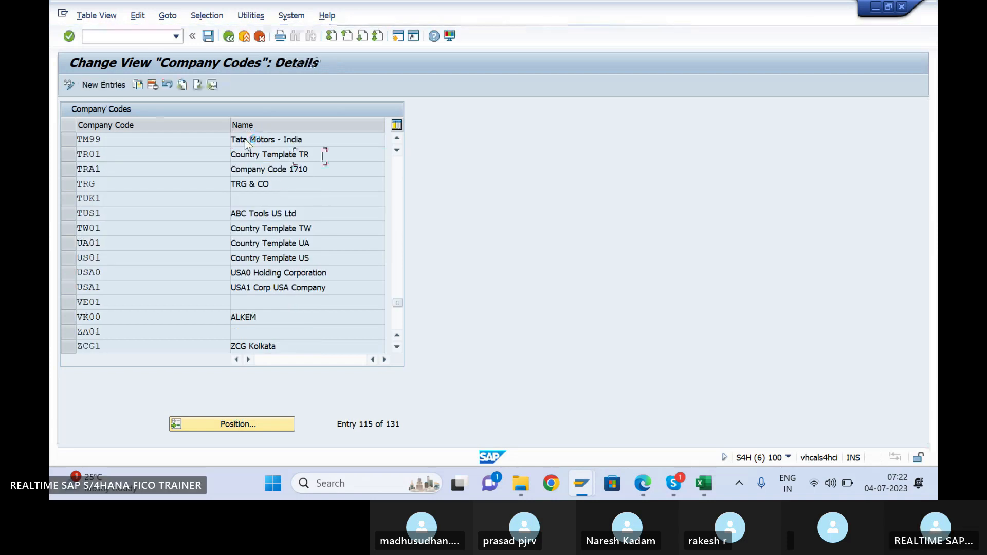
# - Clear the tolerance days for payable of company code TM99 and save the change in customizing request S4HK902955
pyautogui.click(304, 250)
pyautogui.write('10')
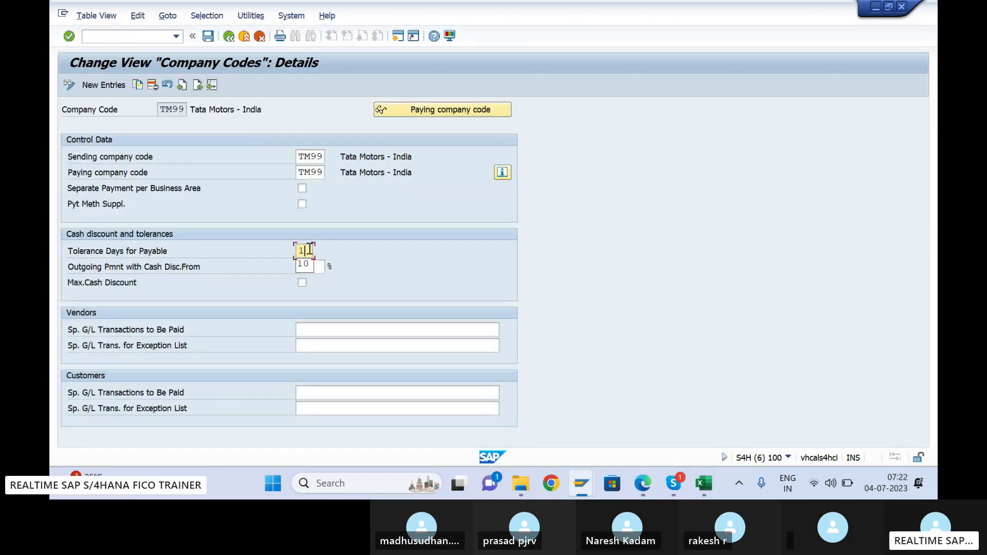
pyautogui.press('Return')
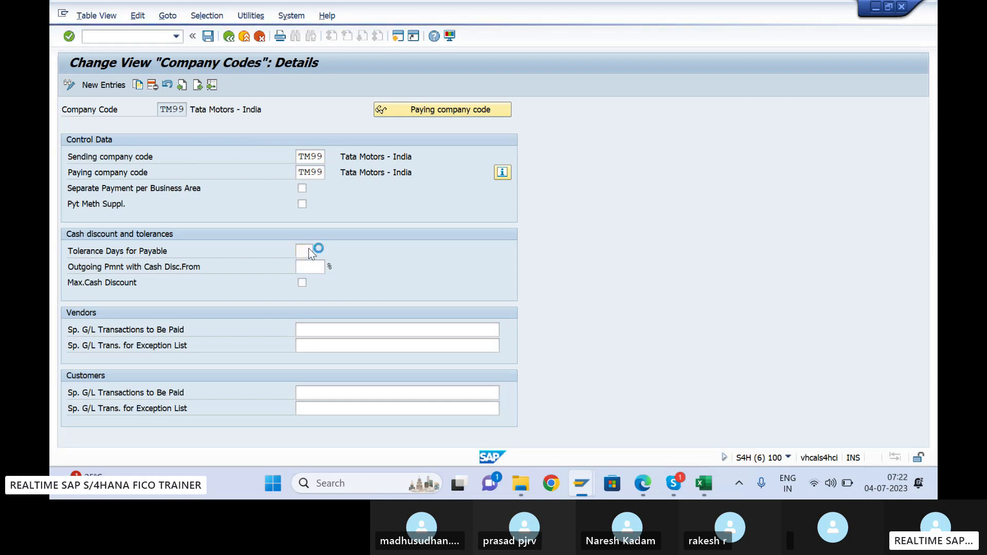
pyautogui.hotkey('ctrl', 's')
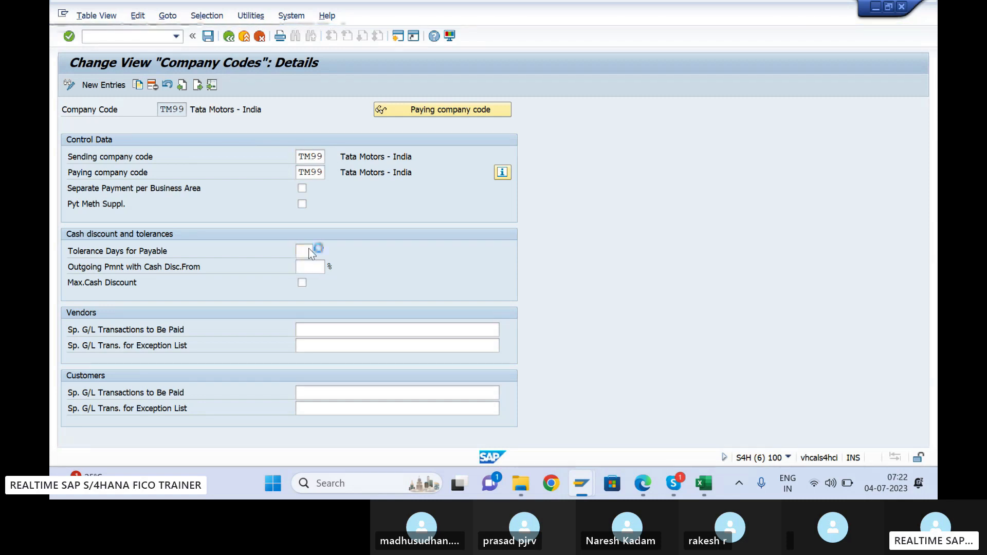
pyautogui.press('Return')
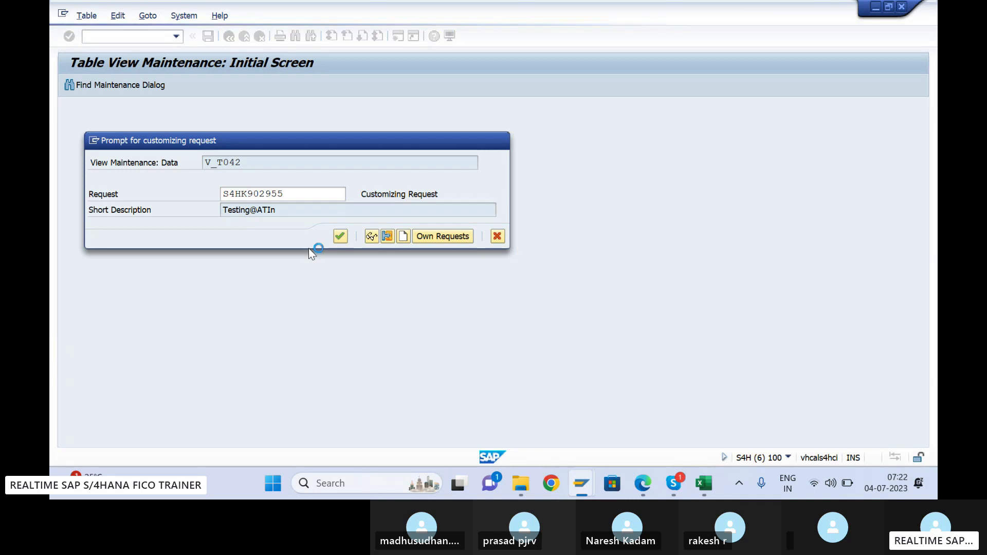
# - Return to the payment run status in the job log session and delete the existing payment proposal
pyautogui.moveTo(584, 486)
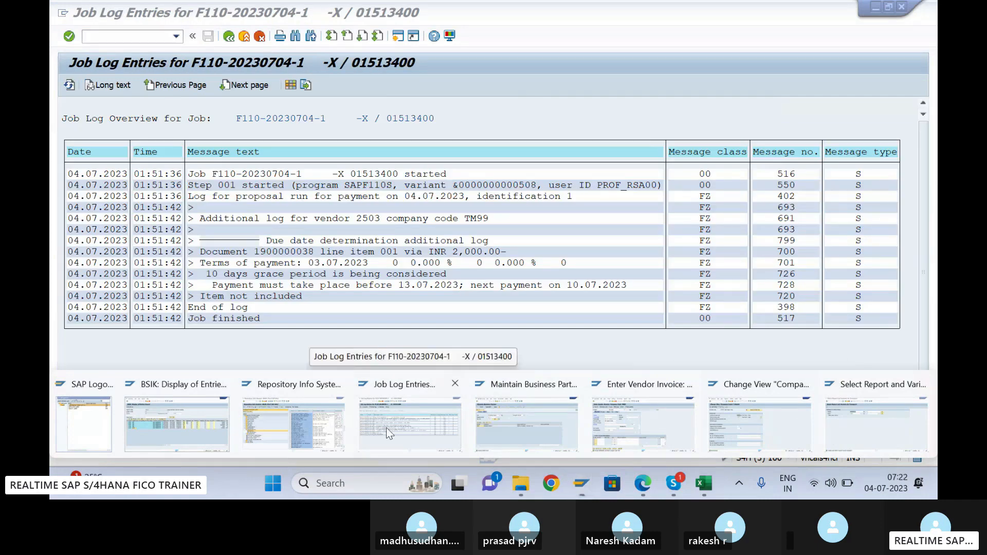
pyautogui.click(386, 427)
pyautogui.click(231, 37)
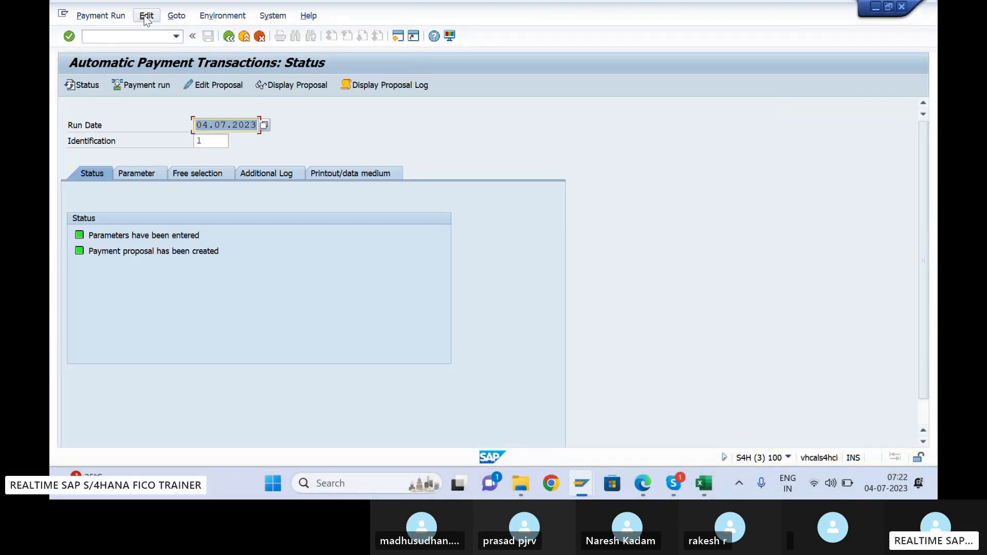
pyautogui.click(146, 15)
pyautogui.moveTo(167, 47)
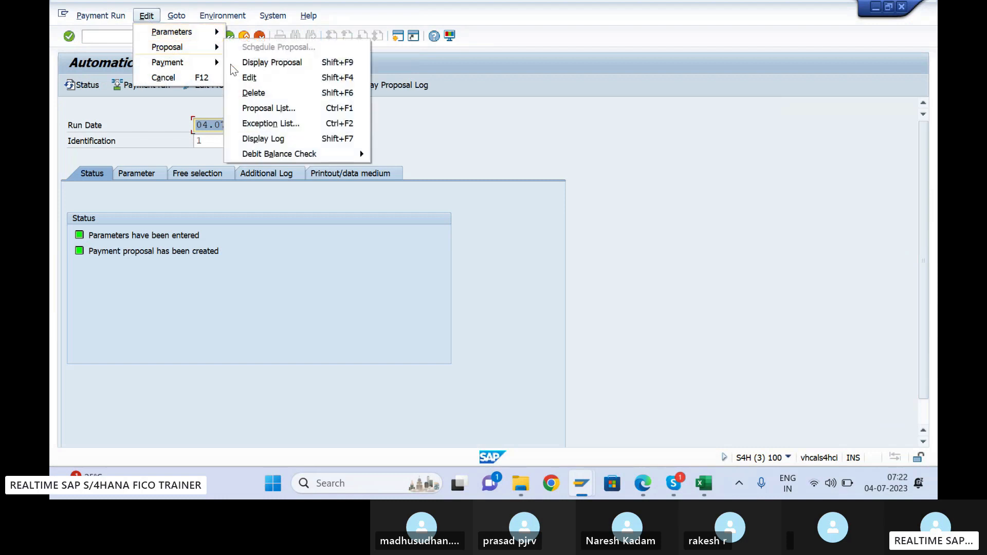
pyautogui.click(256, 91)
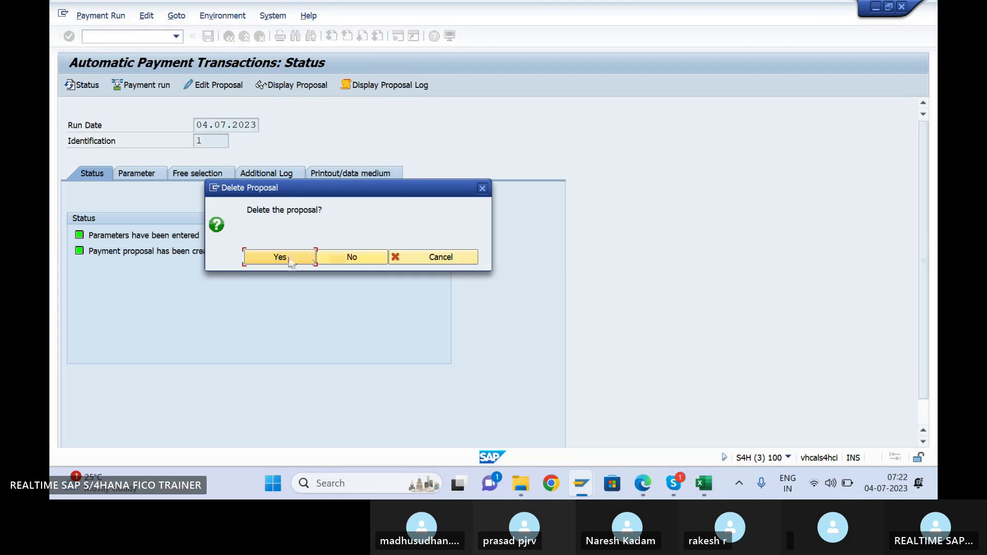
pyautogui.click(288, 257)
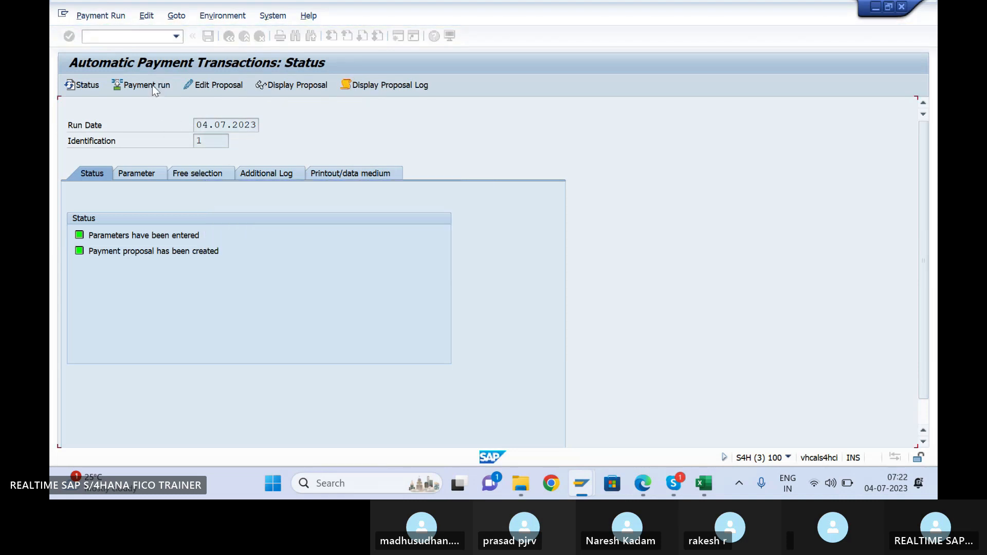
# - Schedule the payment proposal again and display its proposal log
pyautogui.click(153, 85)
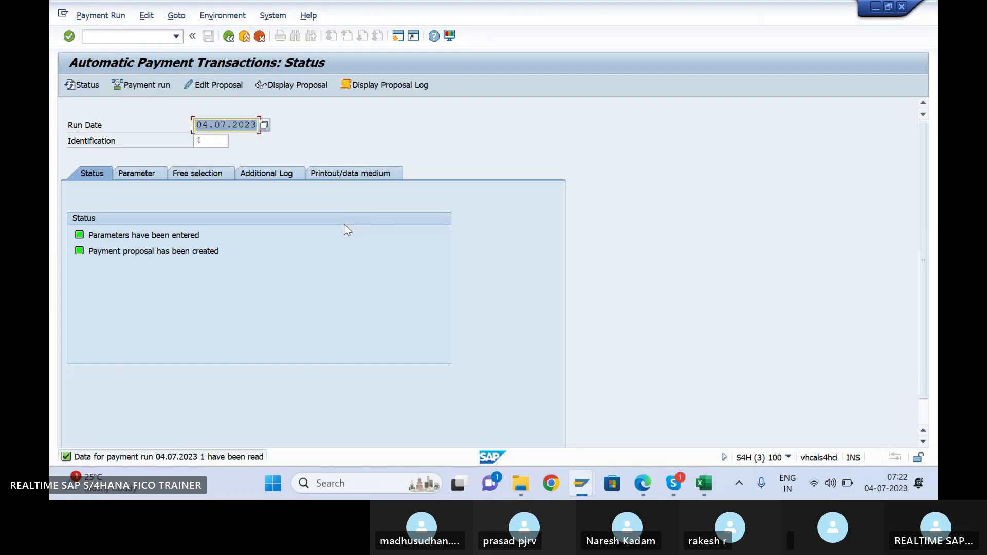
pyautogui.click(396, 87)
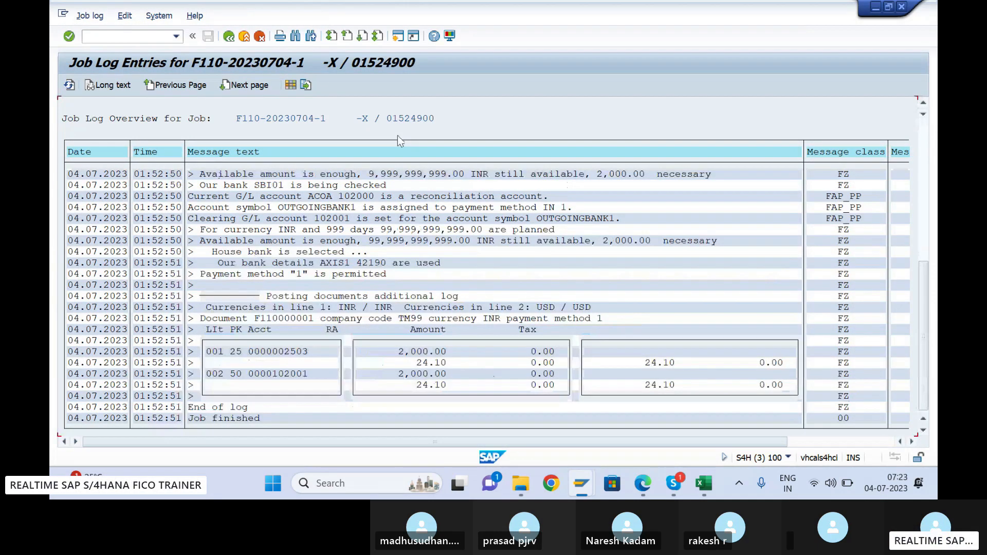
# - Return from the proposal log and schedule the payment run to start immediately on 04.07.2023
pyautogui.click(229, 36)
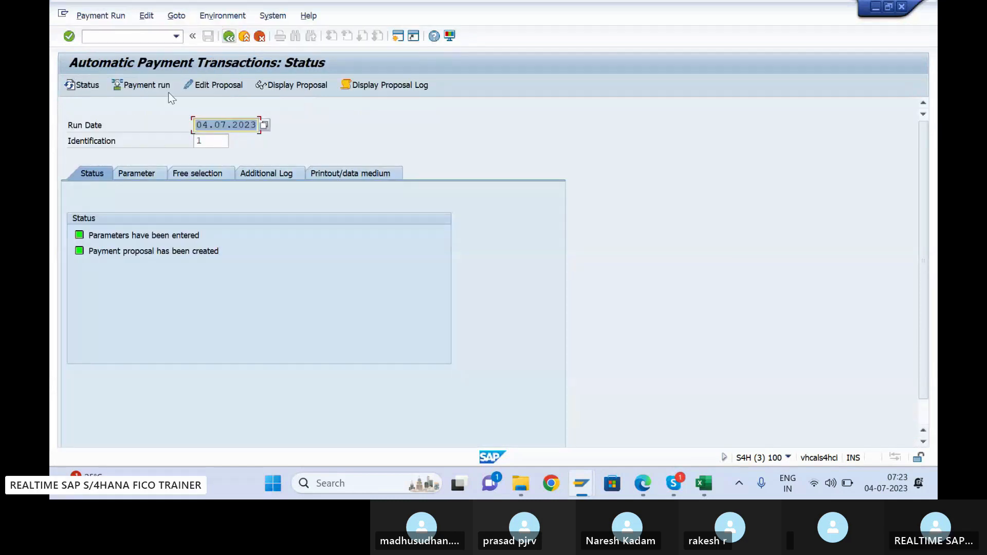
pyautogui.click(163, 86)
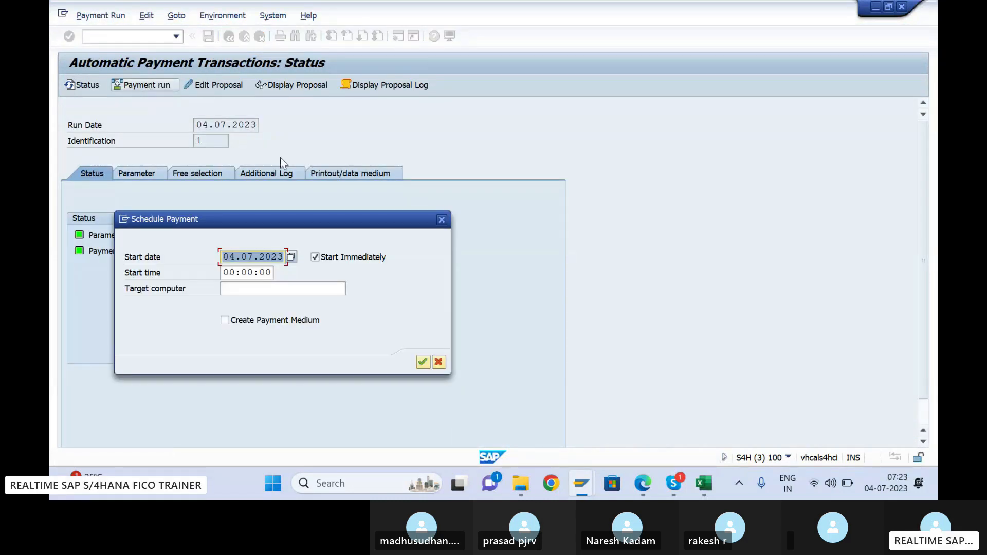
pyautogui.press('Return')
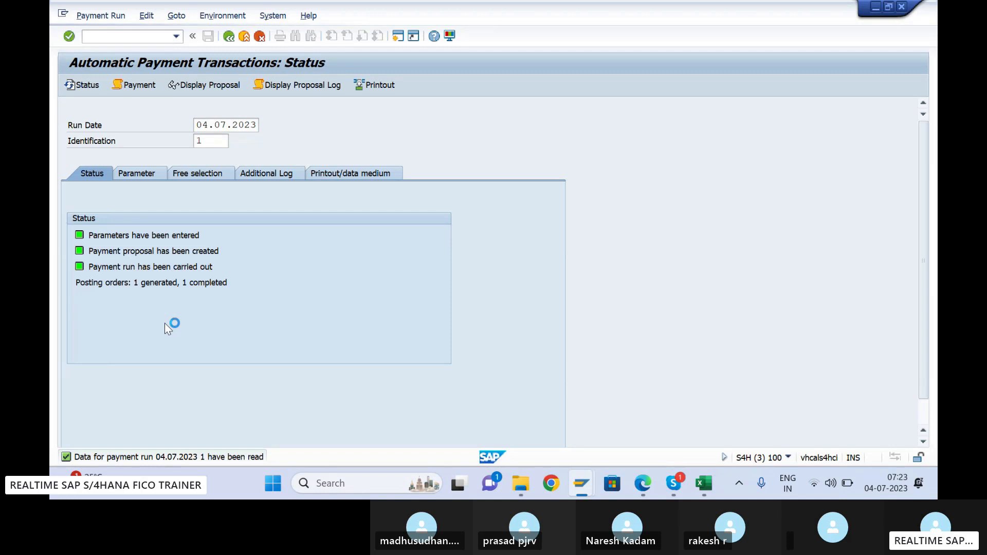
pyautogui.click(379, 85)
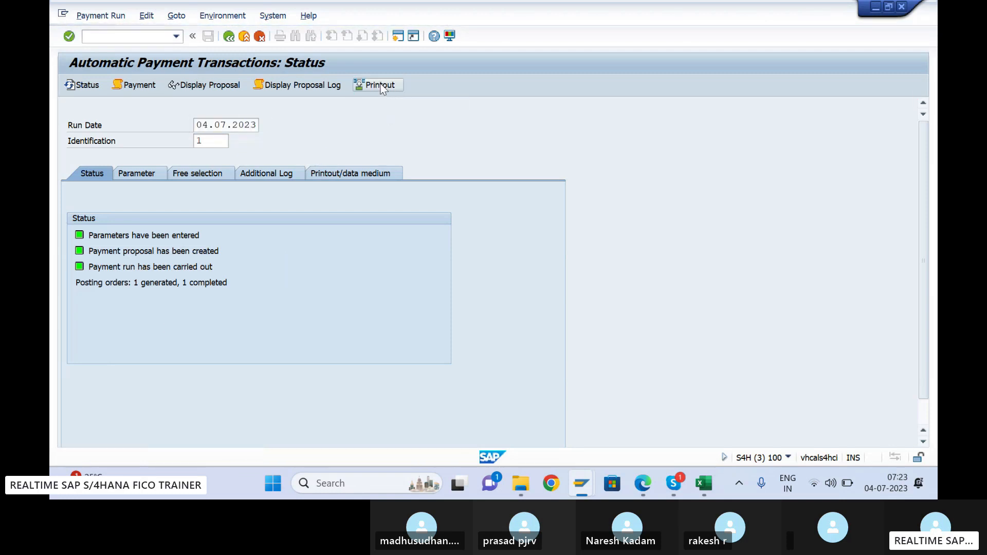
pyautogui.click(364, 335)
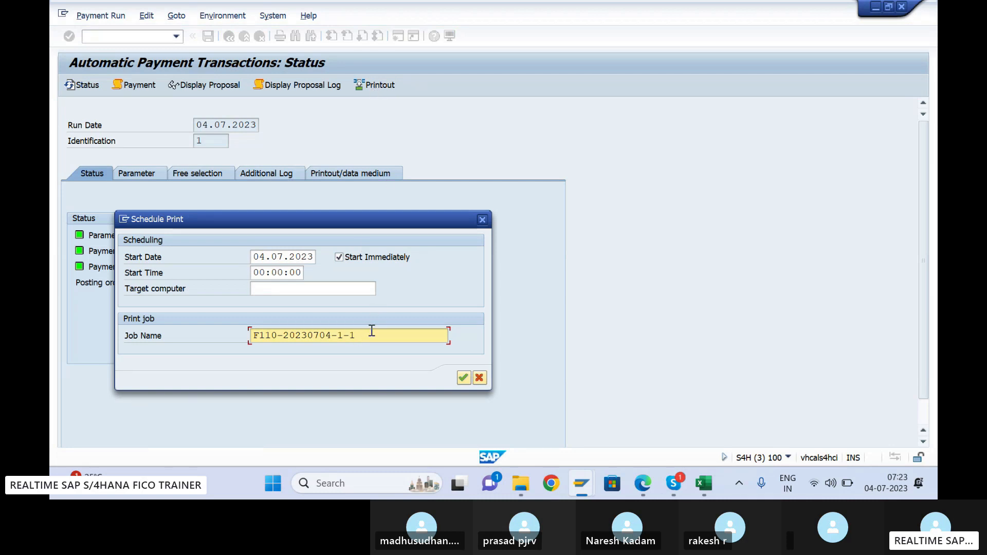
pyautogui.press('Return')
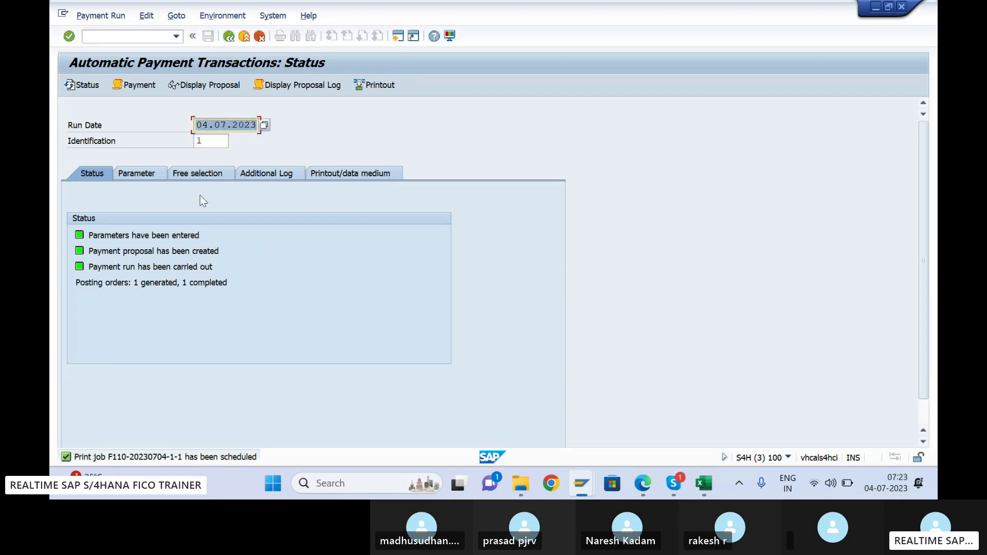
# - Display the completed payment run's payments and copy the payment document number of supplier 2503
pyautogui.click(146, 16)
pyautogui.moveTo(170, 63)
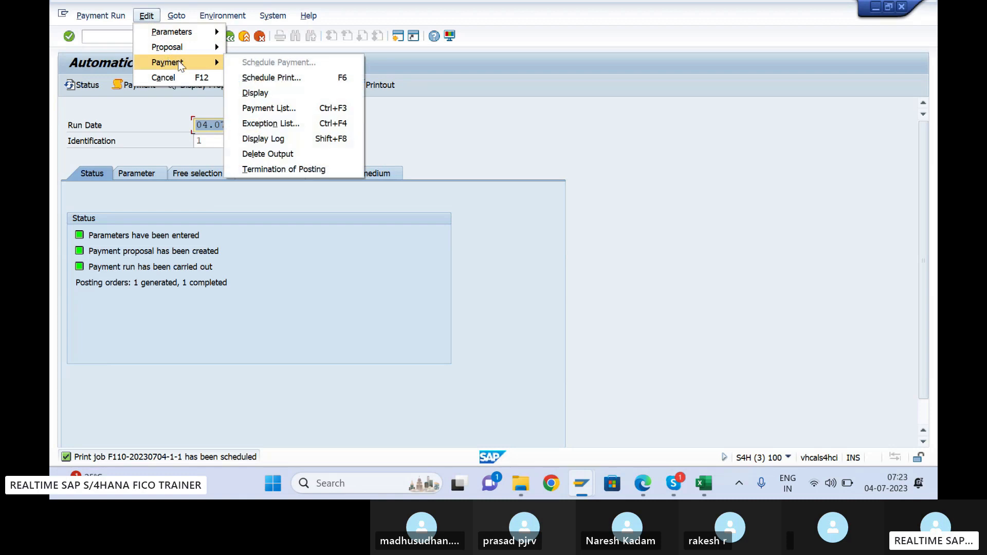
pyautogui.click(263, 93)
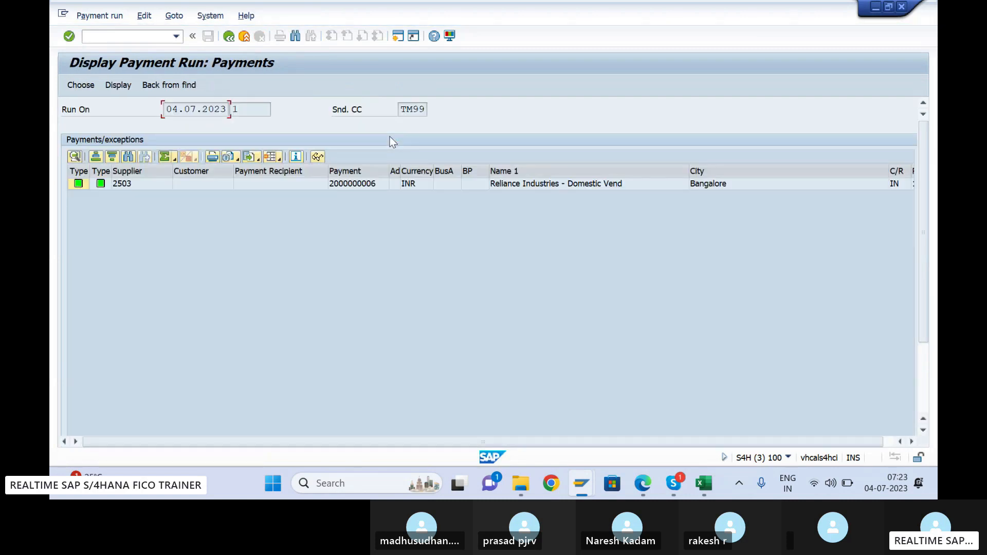
pyautogui.click(345, 185)
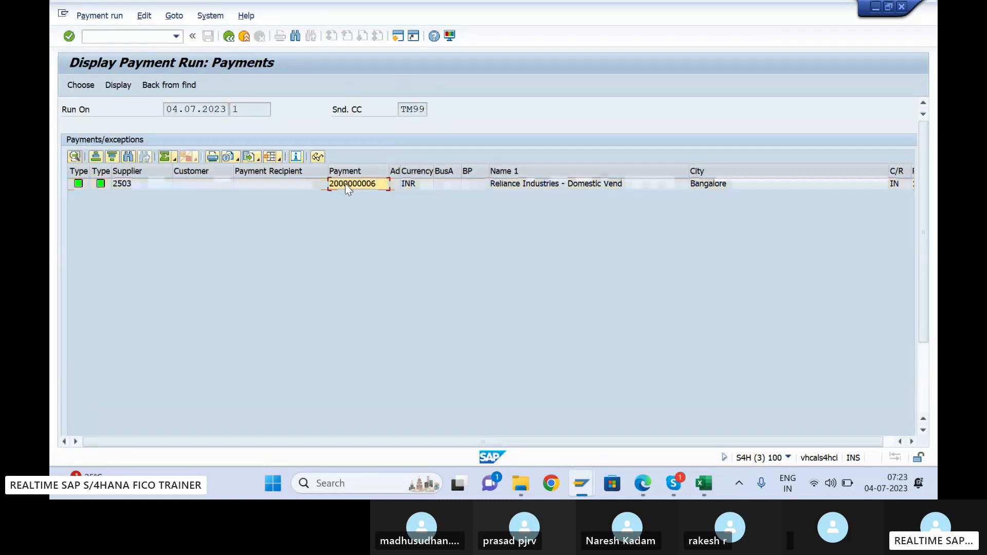
pyautogui.moveTo(583, 470)
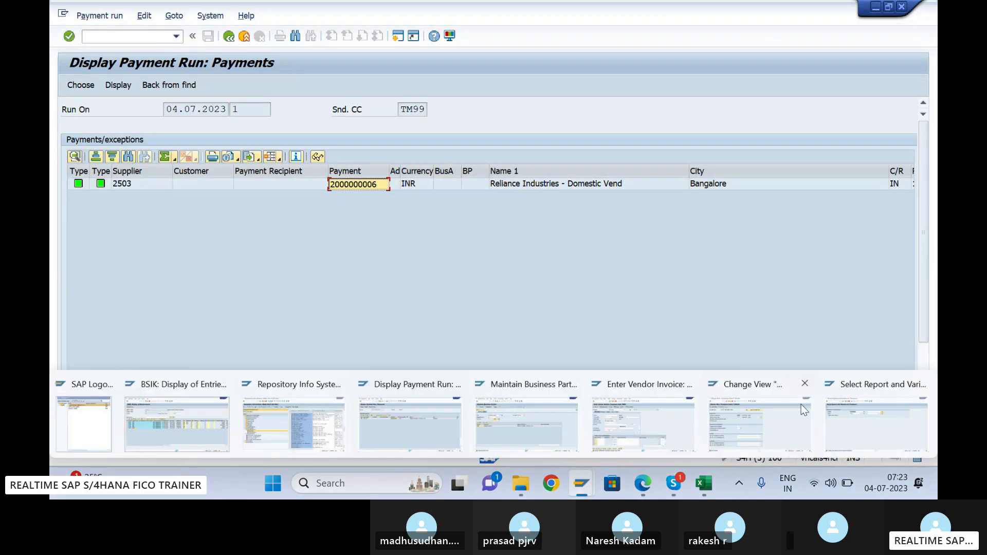
pyautogui.click(861, 401)
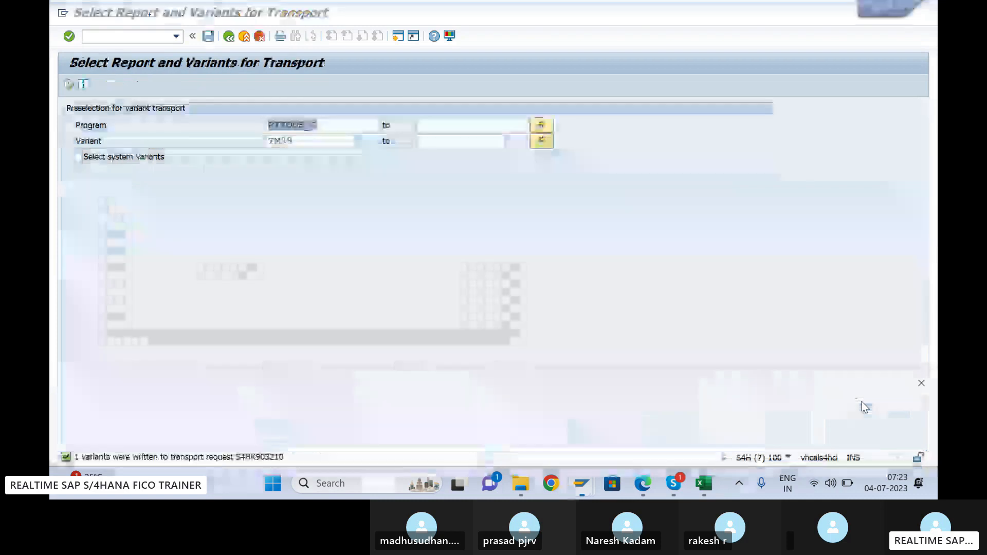
pyautogui.click(113, 36)
pyautogui.press('Return')
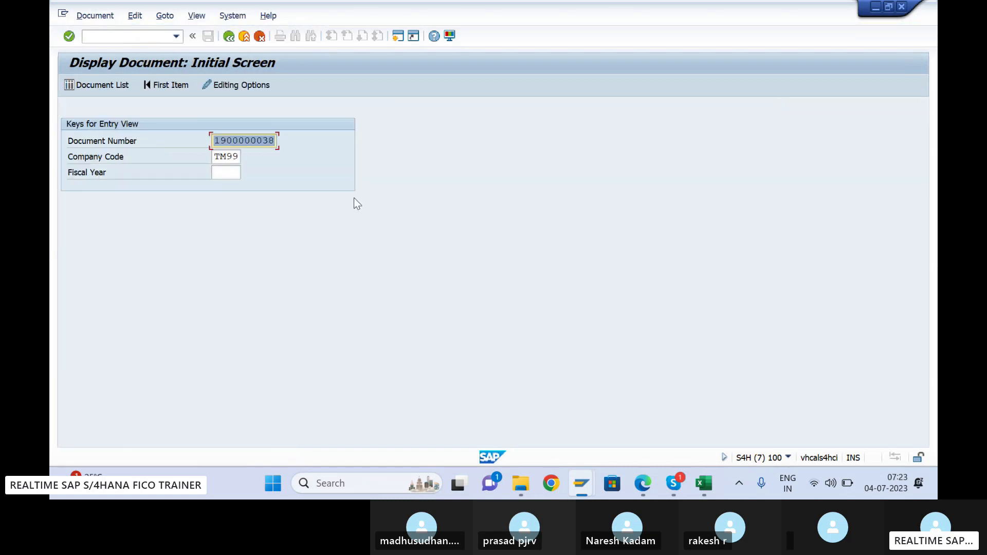
pyautogui.hotkey('ctrl', 'v')
pyautogui.press('Return')
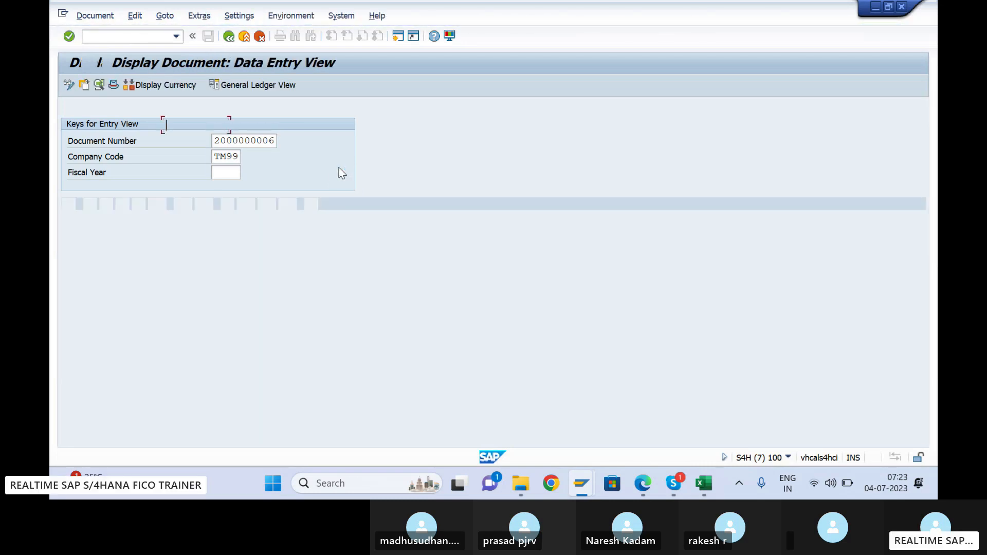
# - Open the check information of the payment document and examine its check number and payment document number
pyautogui.click(288, 16)
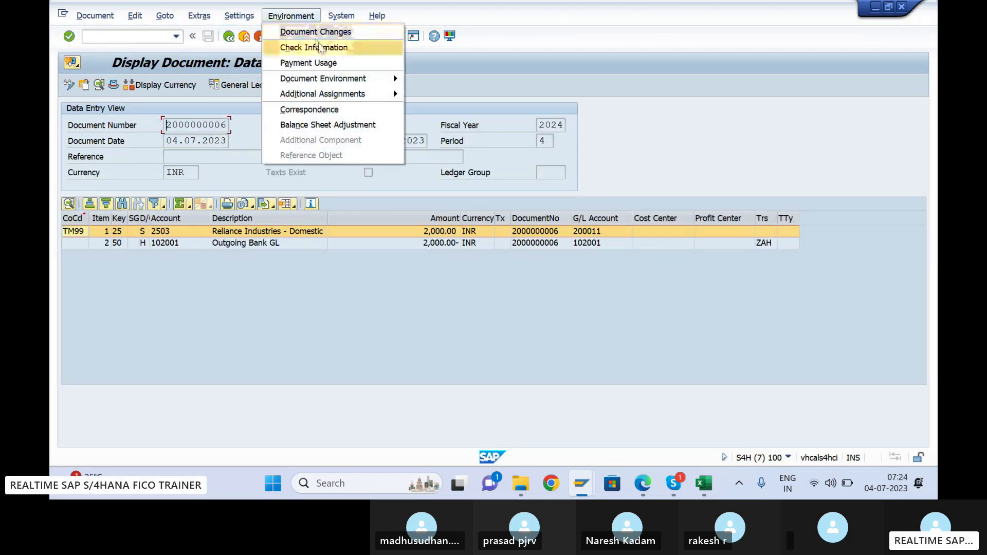
pyautogui.click(319, 47)
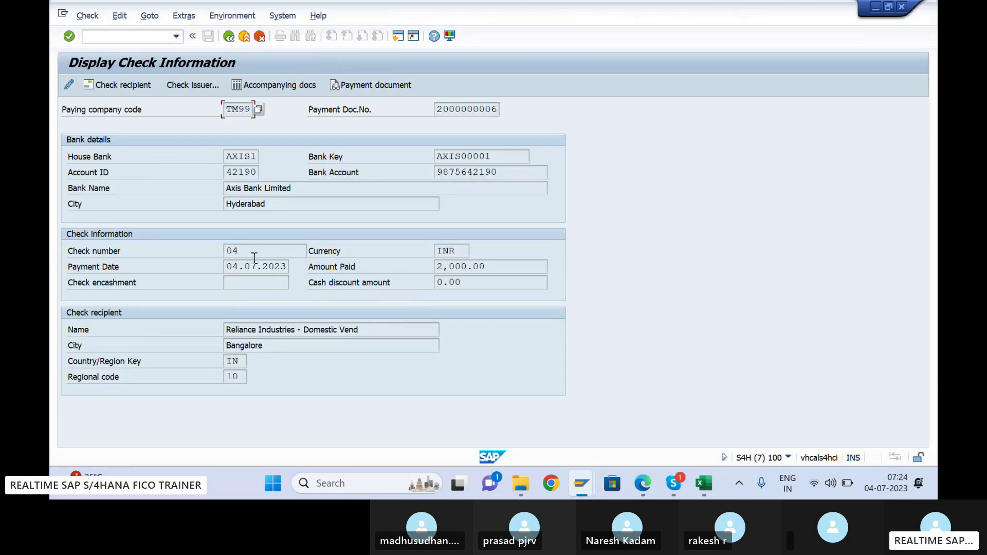
pyautogui.moveTo(249, 252); pyautogui.dragTo(193, 264)
pyautogui.moveTo(500, 111); pyautogui.dragTo(383, 113)
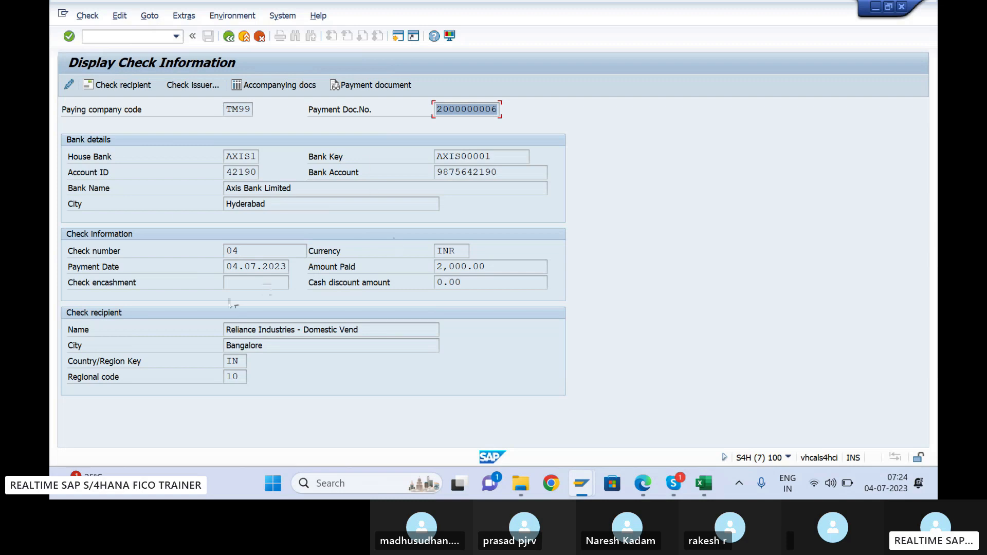
pyautogui.moveTo(246, 253); pyautogui.dragTo(182, 256)
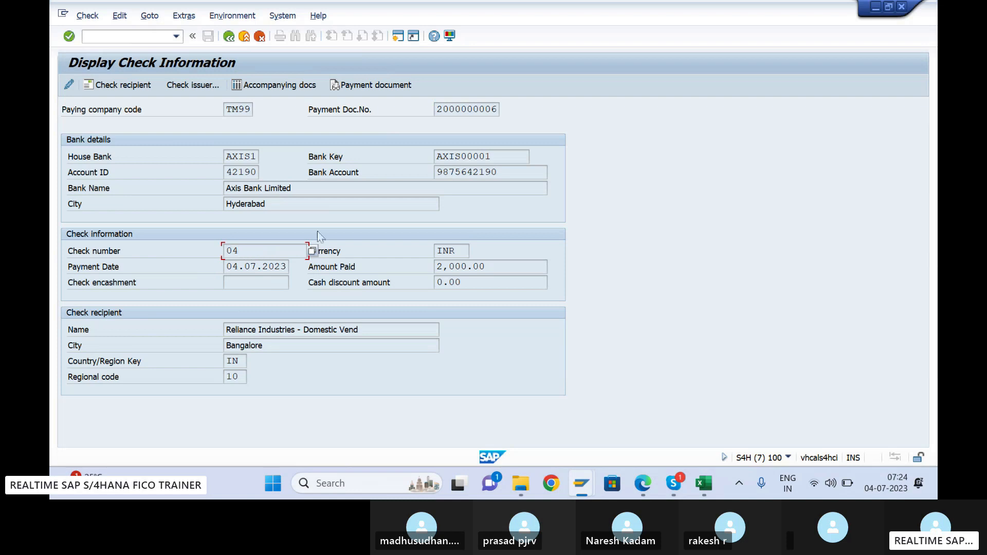
pyautogui.moveTo(247, 252); pyautogui.dragTo(150, 265)
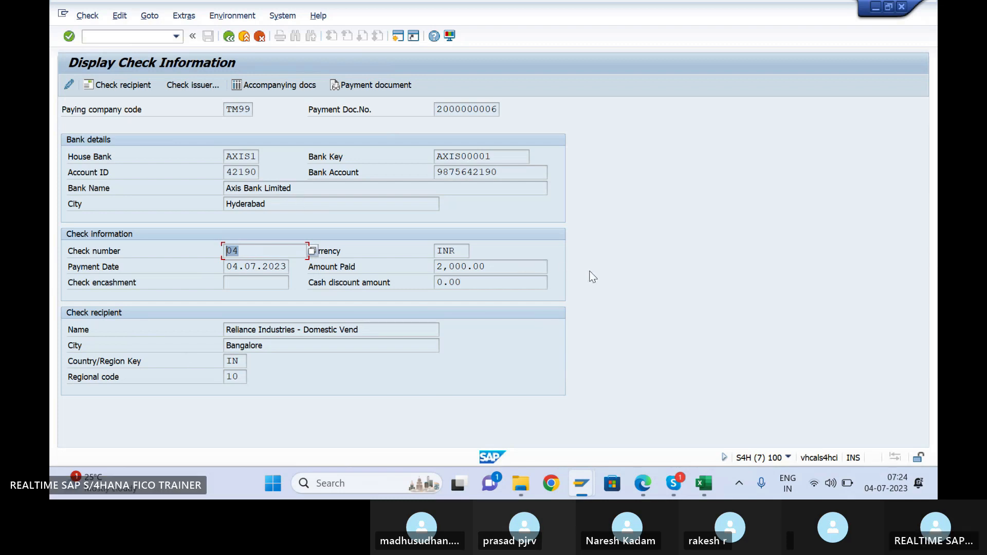
pyautogui.moveTo(673, 483)
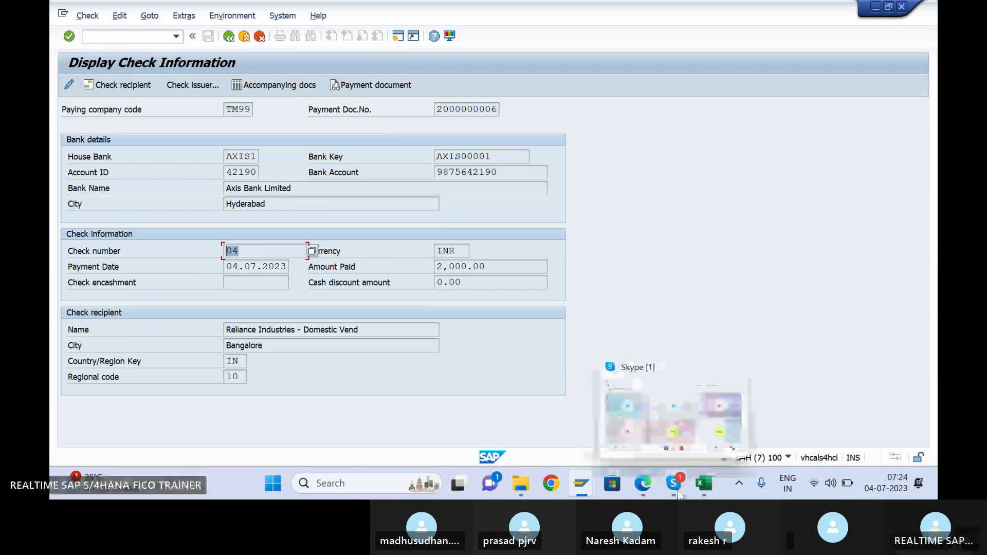
pyautogui.click(678, 390)
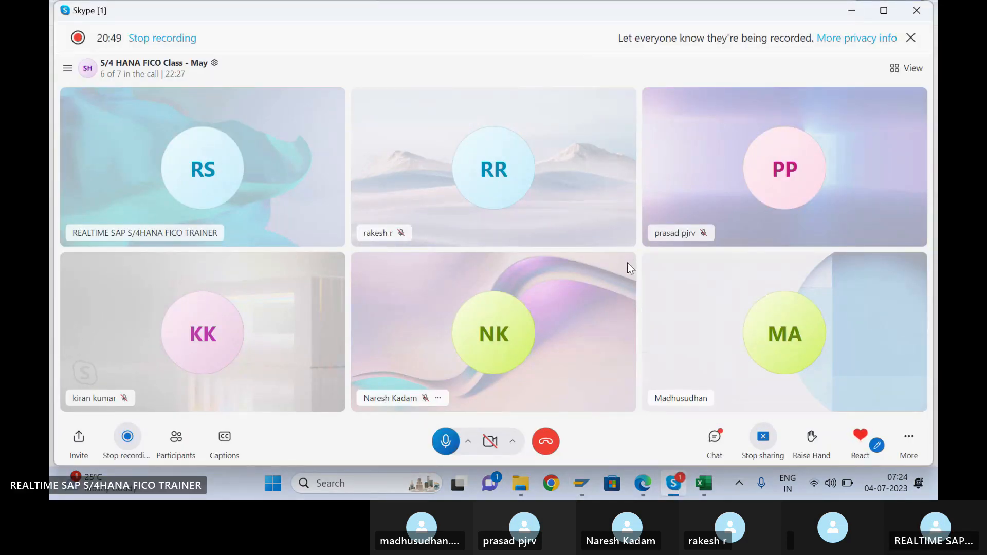
pyautogui.hotkey('alt', 'Tab')
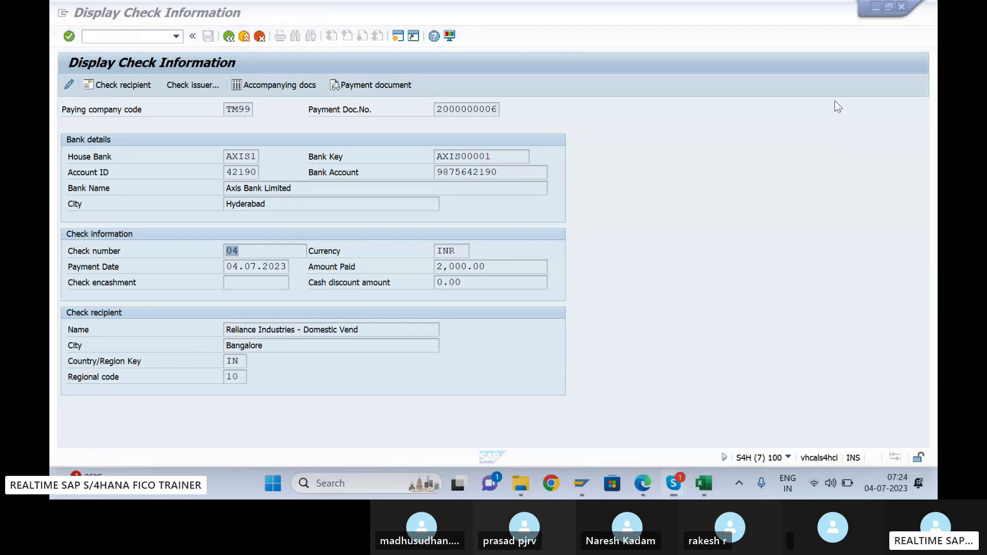
# - Compare the check number with the payment document number and return to the document's data entry view
pyautogui.click(240, 252)
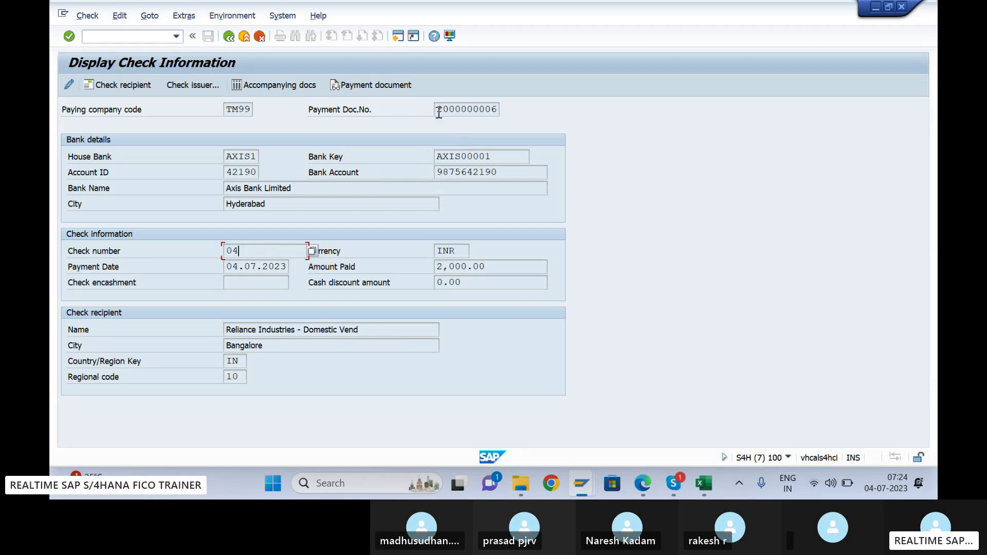
pyautogui.moveTo(442, 110); pyautogui.dragTo(543, 112)
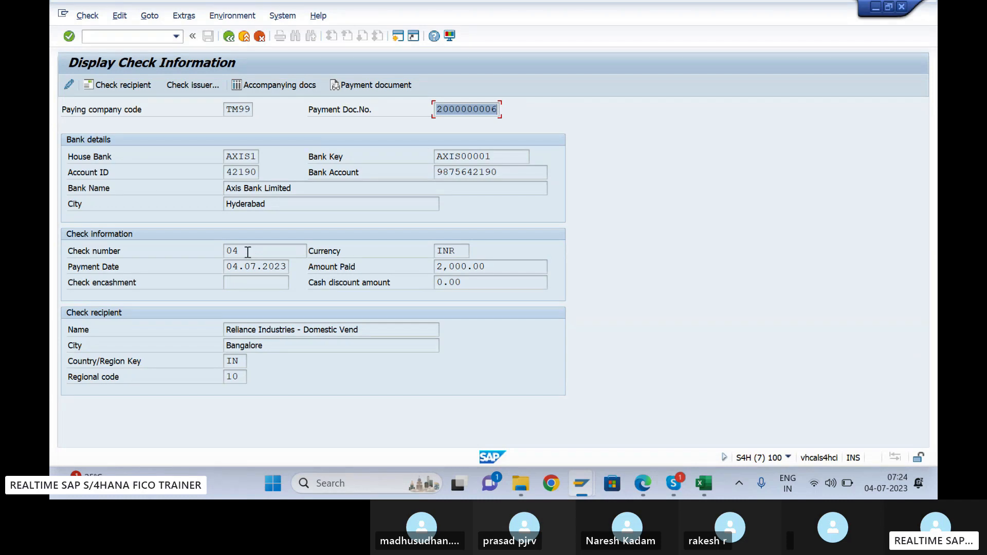
pyautogui.click(248, 37)
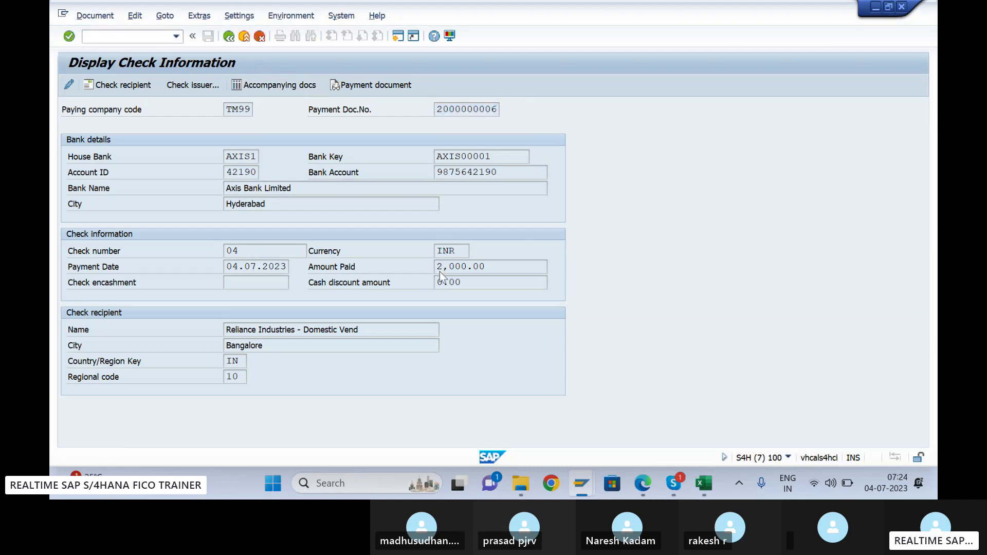
# - Switch to the vendor invoice session and enter vendor 2503 with invoice date 03.07.2023
pyautogui.moveTo(578, 479)
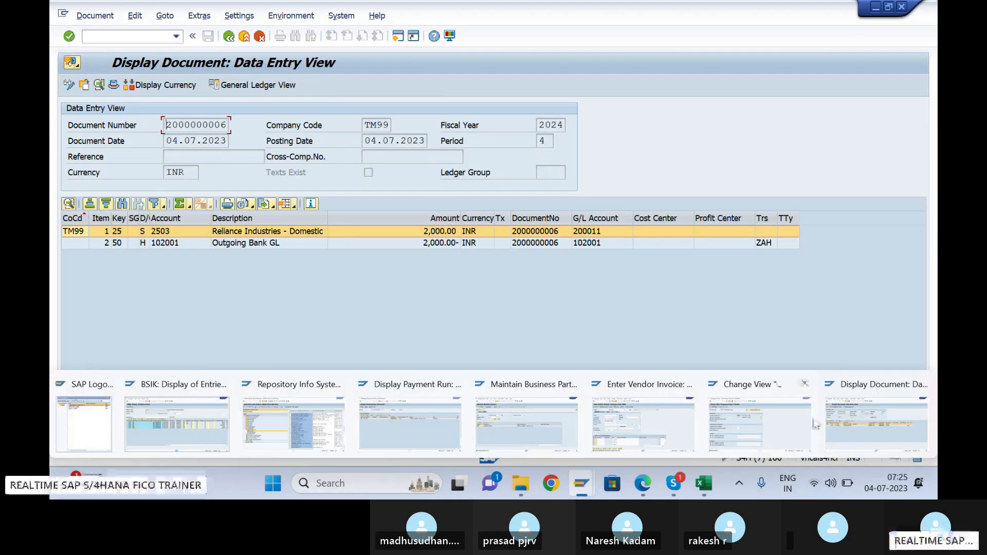
pyautogui.moveTo(440, 417)
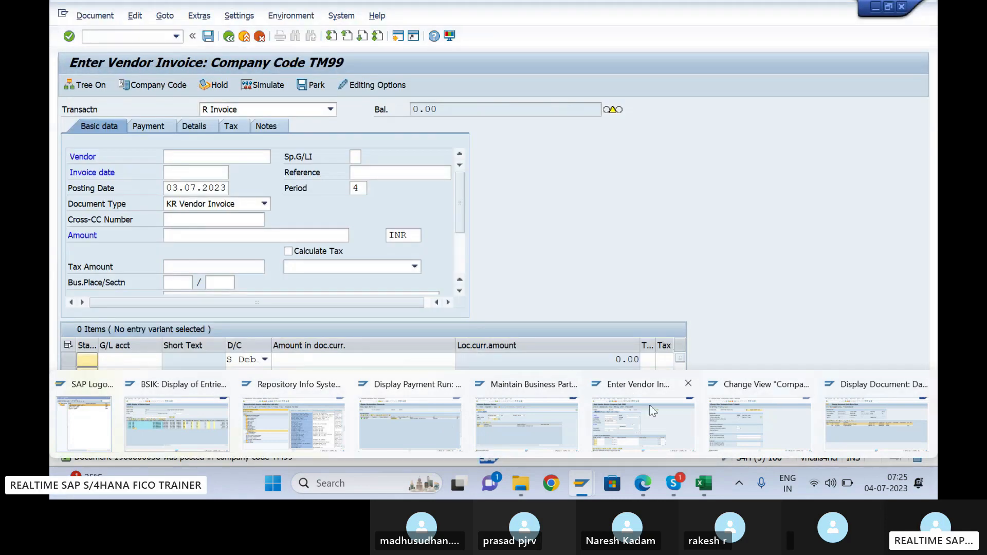
pyautogui.click(649, 405)
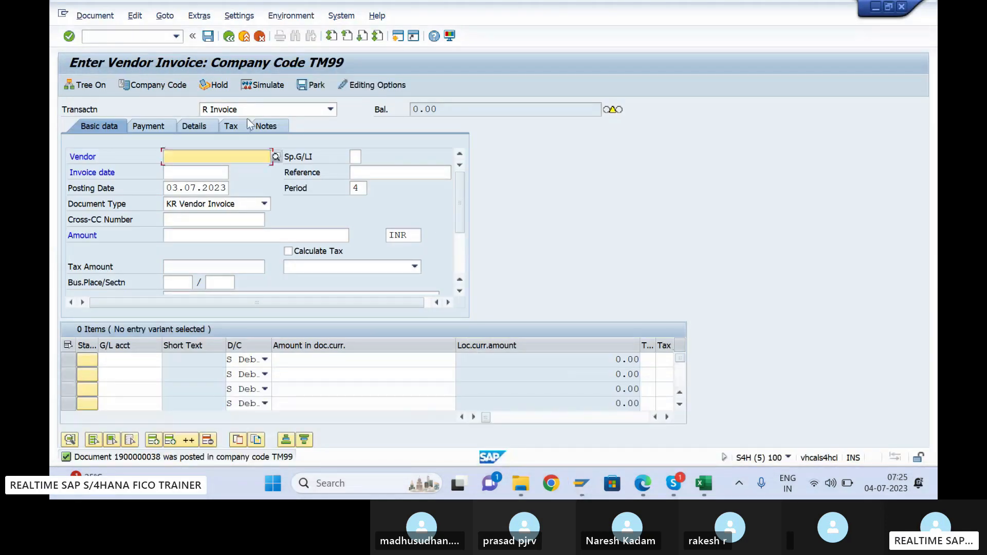
pyautogui.press('space')
pyautogui.press('Down')
pyautogui.press('Tab')
pyautogui.press('Tab')
pyautogui.write('03.07.2023')
pyautogui.press('Tab')
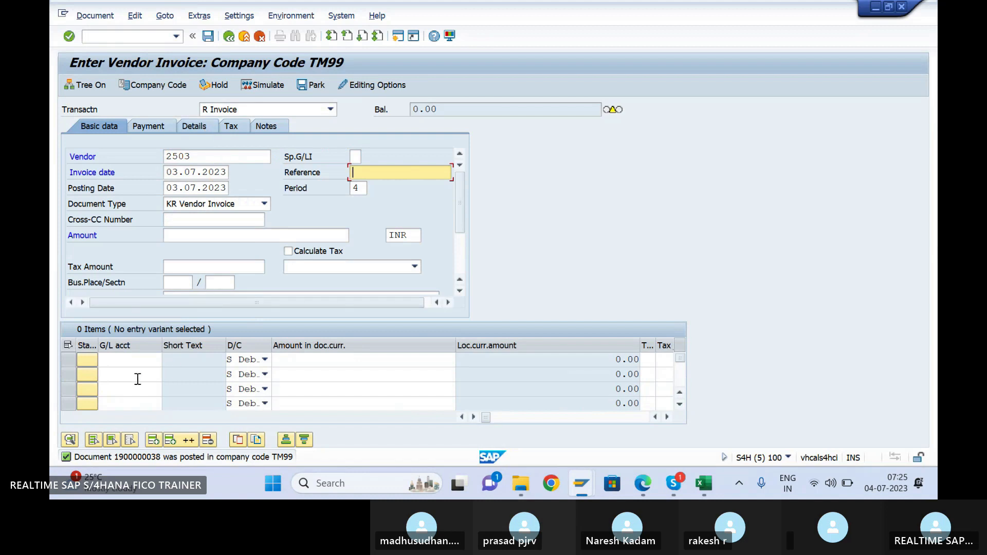
# - Fill the first invoice line item with G/L account 300700 and a debit amount of 2000
pyautogui.click(134, 360)
pyautogui.press('Down')
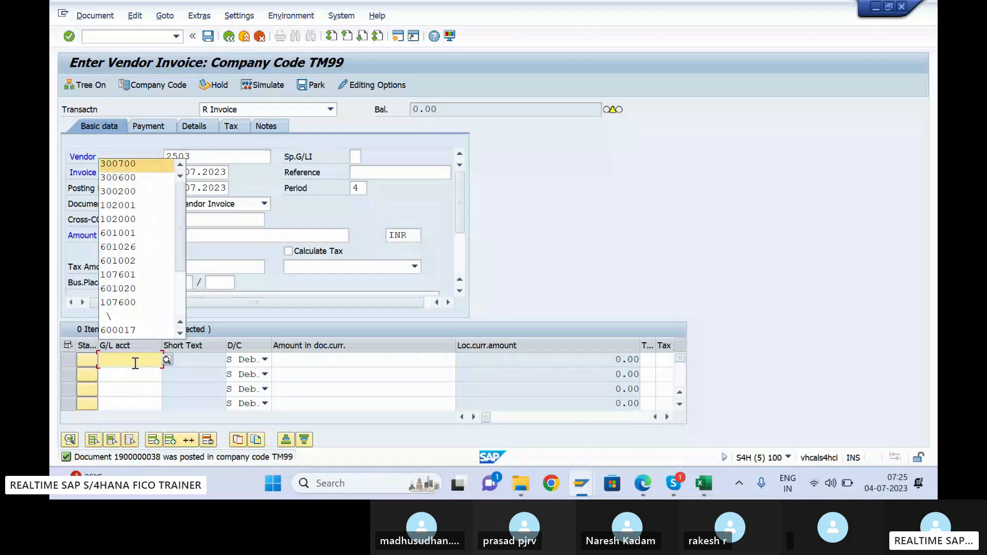
pyautogui.press('Tab')
pyautogui.press('Tab')
pyautogui.press('Return')
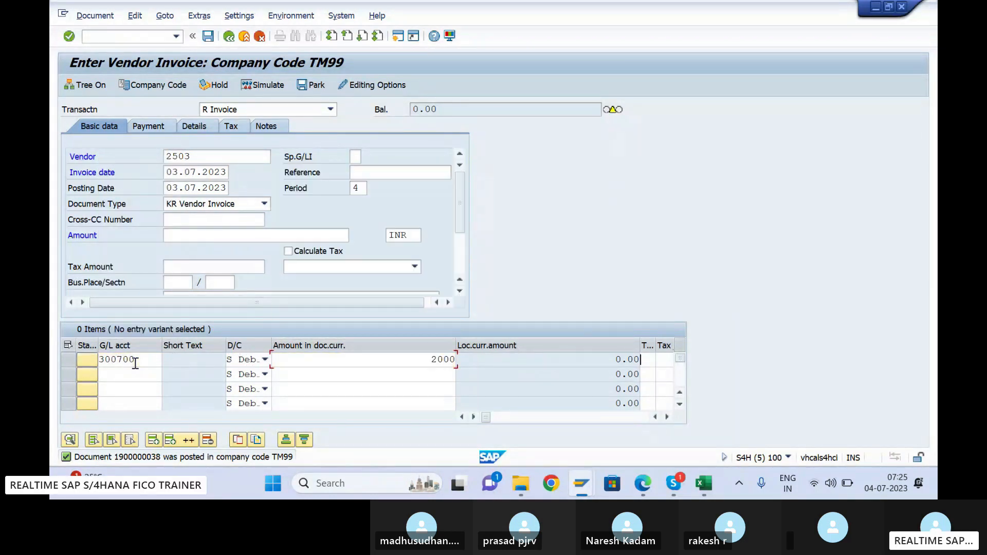
# - Assign cost center TM99BHR001 to the G/L account 300700 line item
pyautogui.press('Tab')
pyautogui.press('Tab')
pyautogui.press('Tab')
pyautogui.press('Tab')
pyautogui.press('Tab')
pyautogui.press('Tab')
pyautogui.press('Tab')
pyautogui.press('Tab')
pyautogui.press('Tab')
pyautogui.press('Tab')
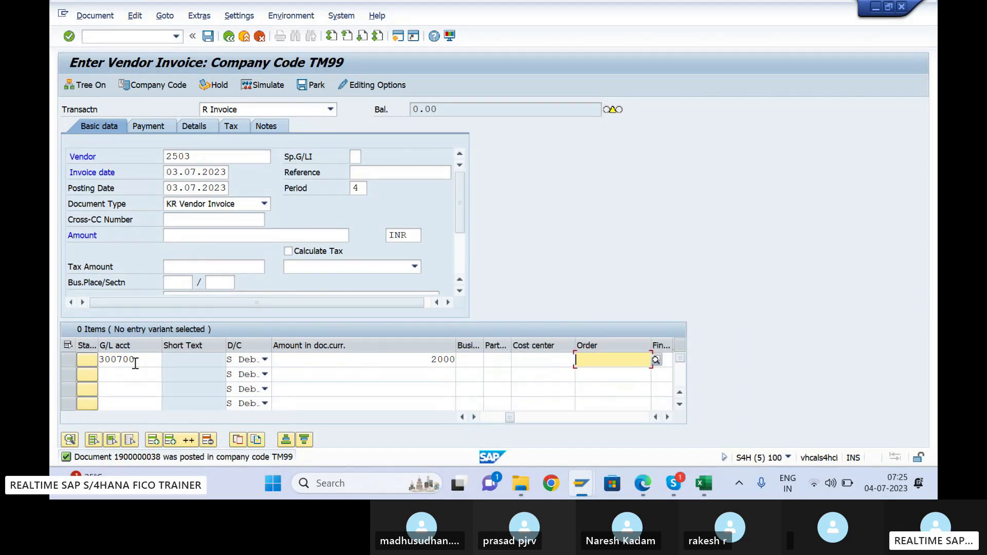
pyautogui.hotkey('shift', 'Tab')
pyautogui.press('Return')
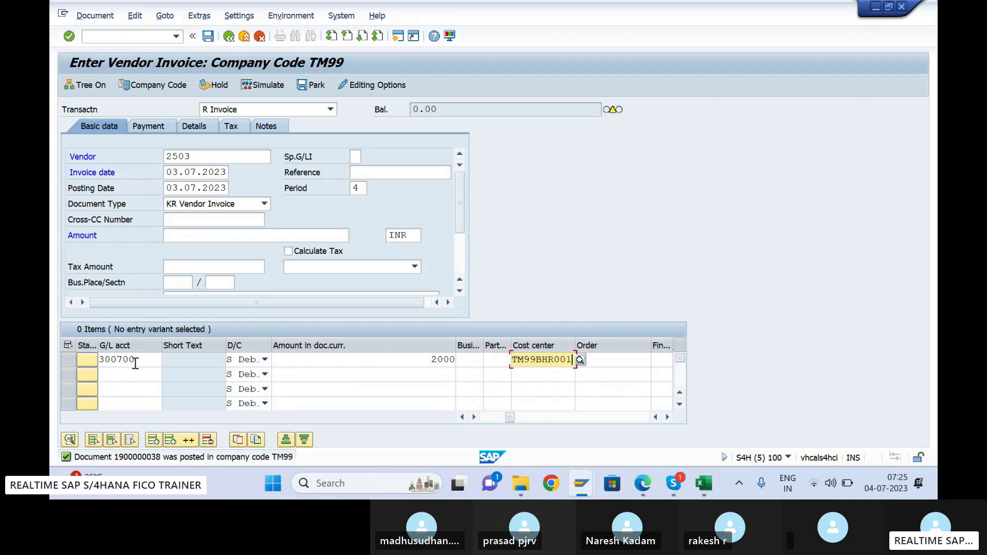
# - Set the invoice amount to 2000 INR in the basic data and validate the entry
pyautogui.click(178, 234)
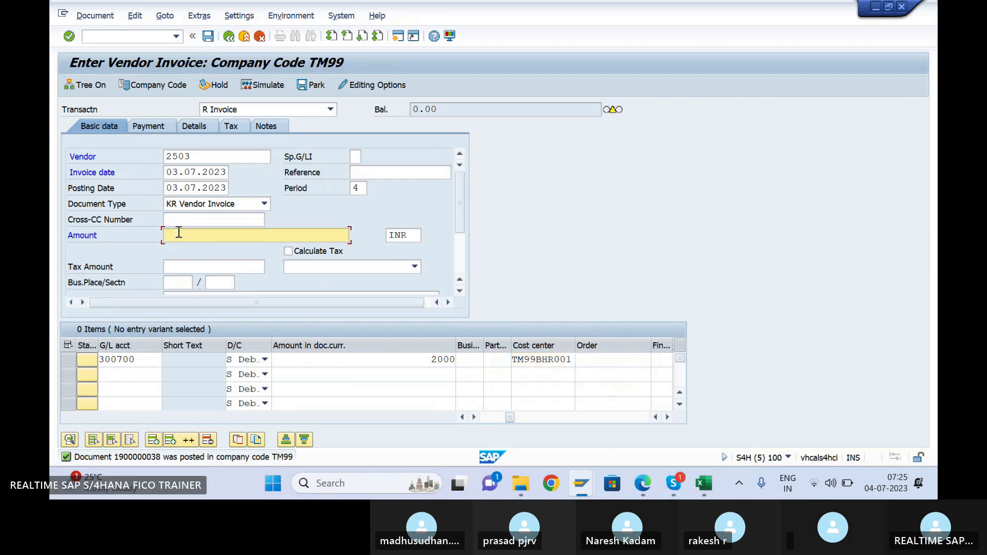
pyautogui.write('2000')
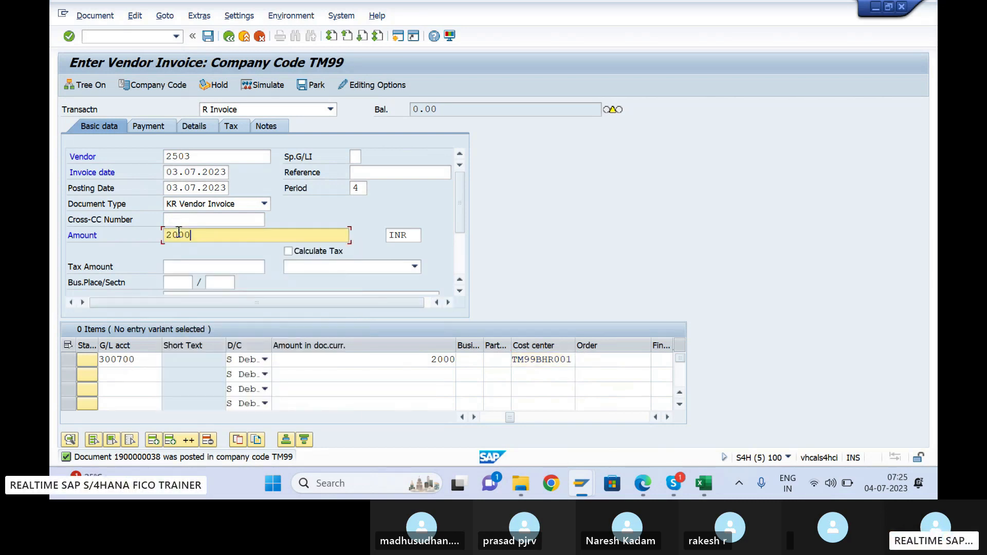
pyautogui.press('Return')
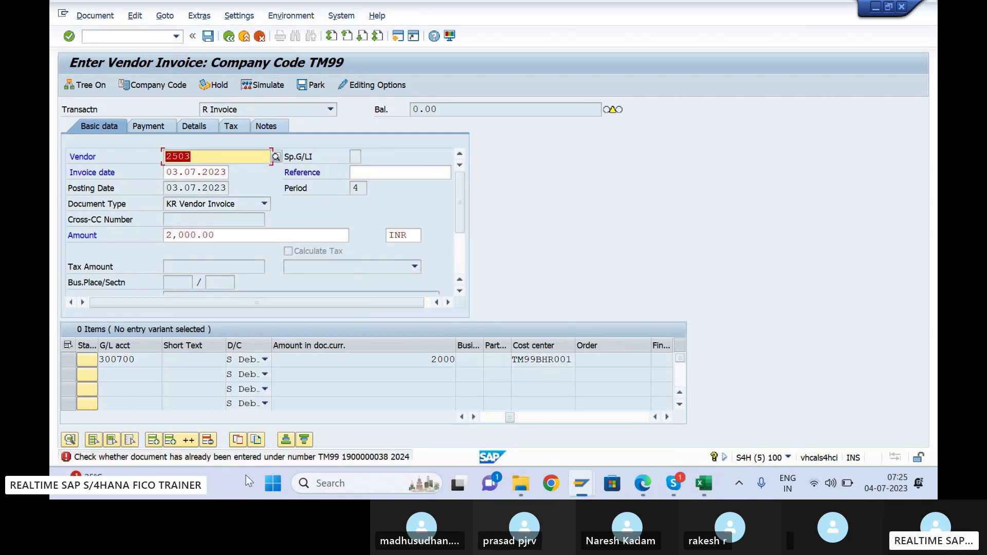
# - Enter 1 as the invoice reference and validate the vendor invoice again
pyautogui.click(364, 171)
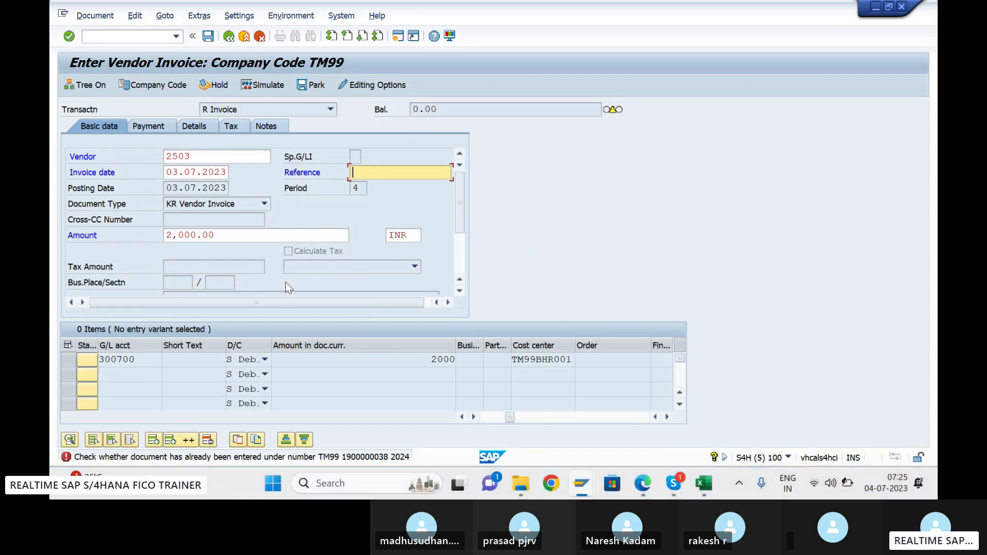
pyautogui.write('1')
pyautogui.press('Return')
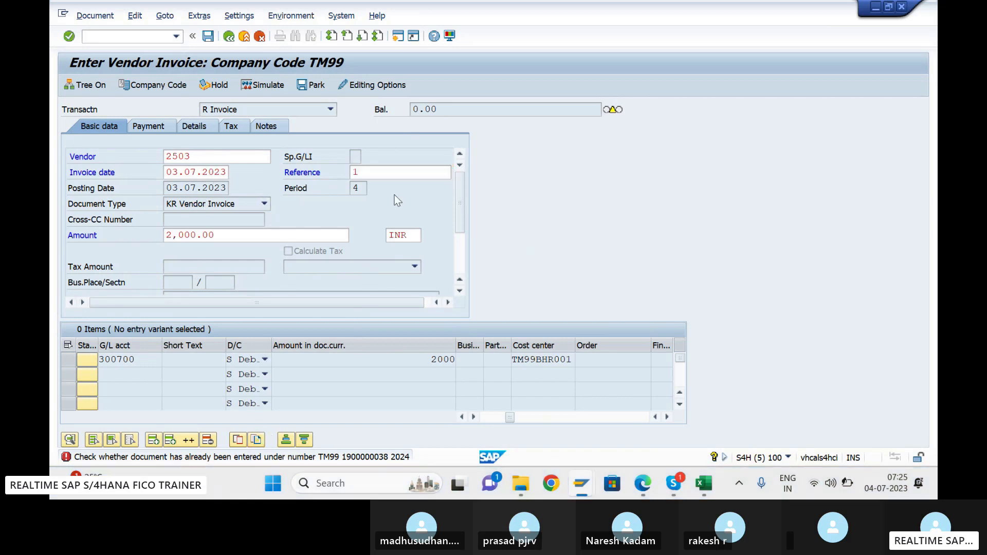
pyautogui.press('Return')
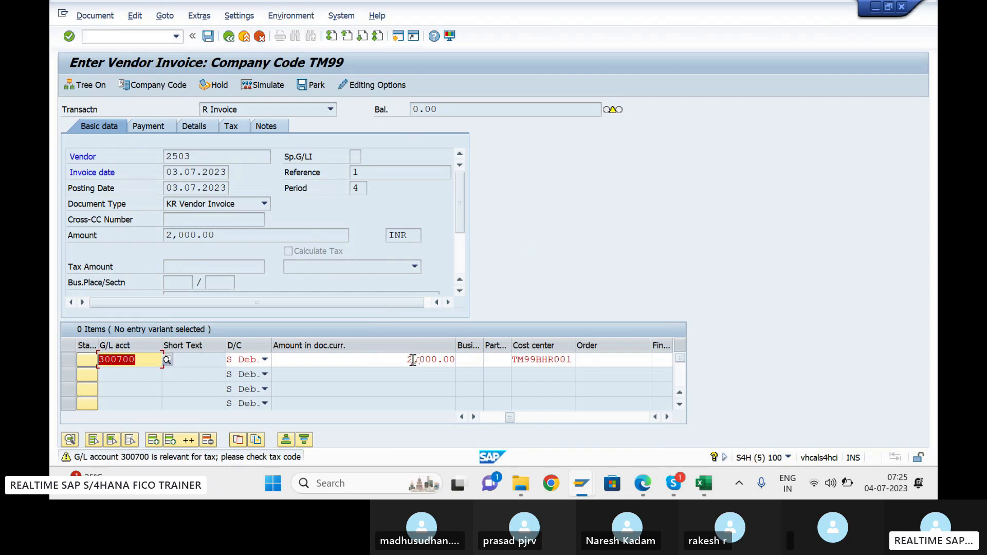
# - Confirm the tax code check and post the 2,000 INR invoice for vendor 2503
pyautogui.press('Return')
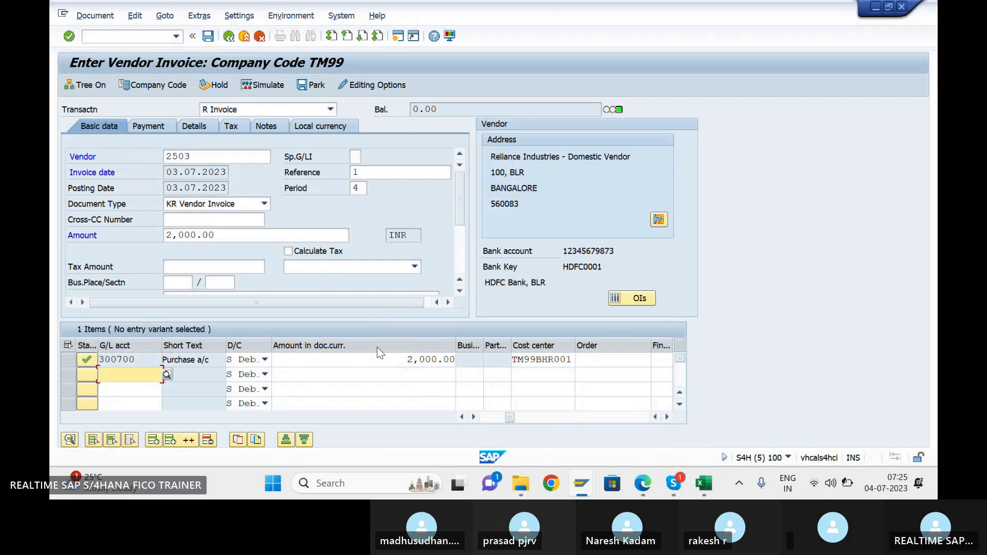
pyautogui.click(207, 37)
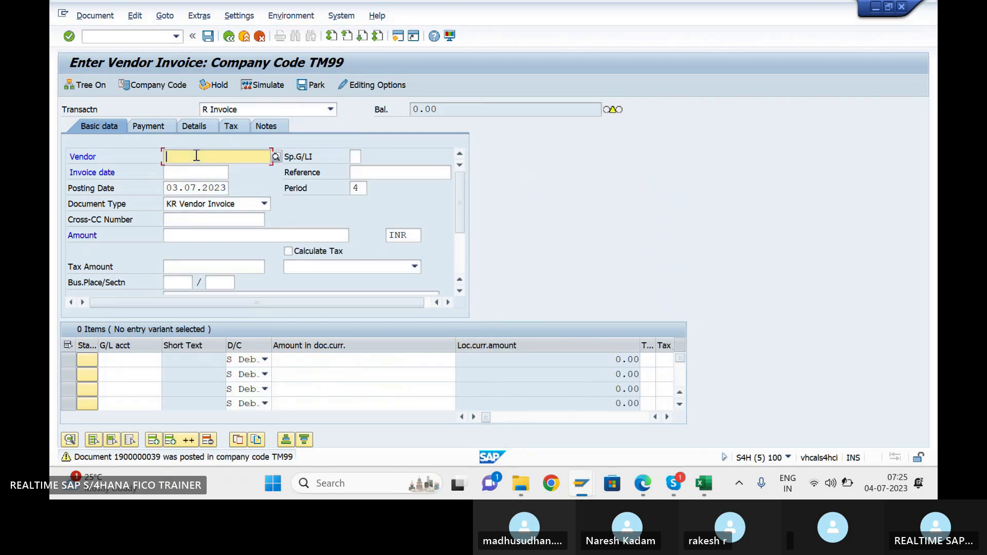
# - Start a new invoice for vendor 2504 with invoice date 03.07.2023
pyautogui.click(196, 156)
pyautogui.press('Down')
pyautogui.press('Down')
pyautogui.press('Return')
pyautogui.click(165, 173)
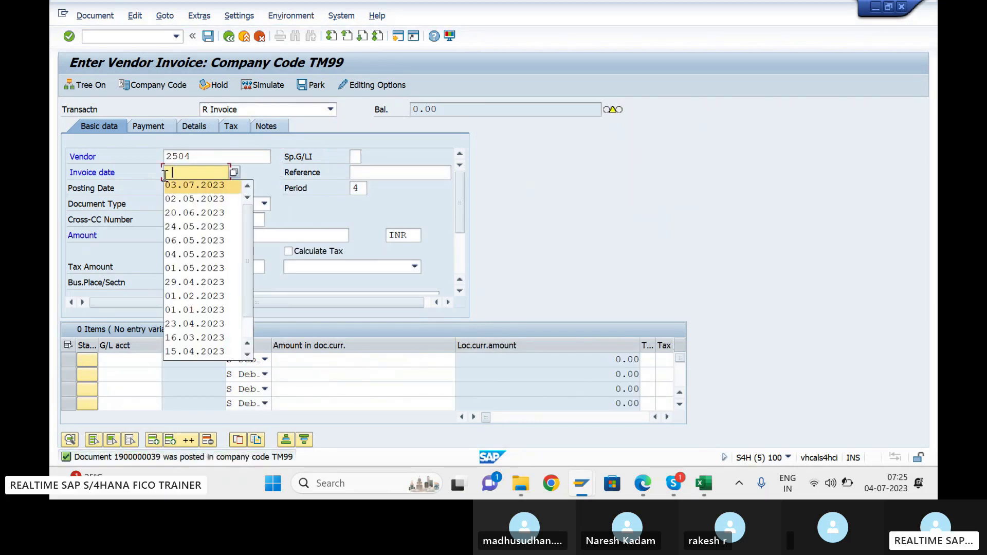
pyautogui.press('Return')
# - Fill the first line item with G/L account 300700 and a debit amount of 3000
pyautogui.click(128, 358)
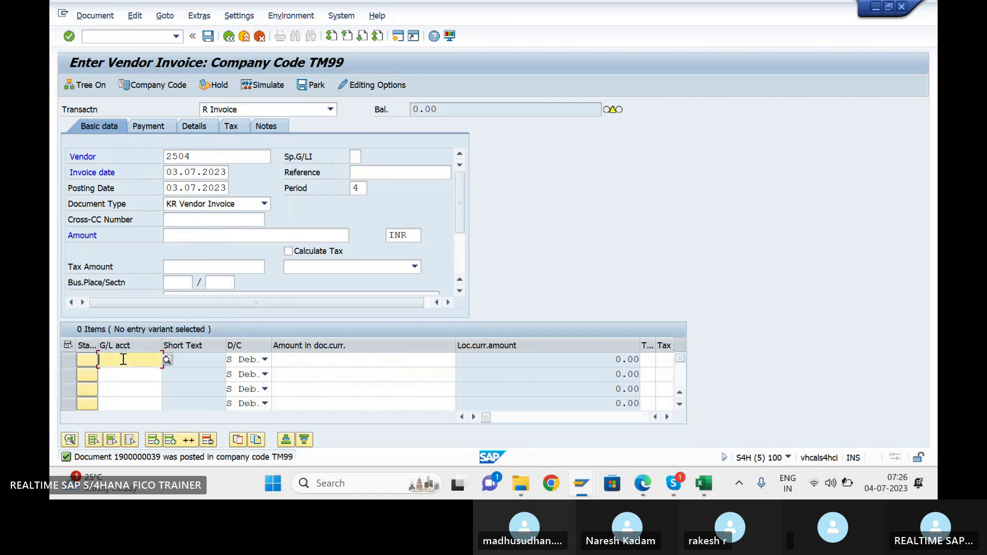
pyautogui.press('Return')
pyautogui.press('Tab')
pyautogui.write('3000')
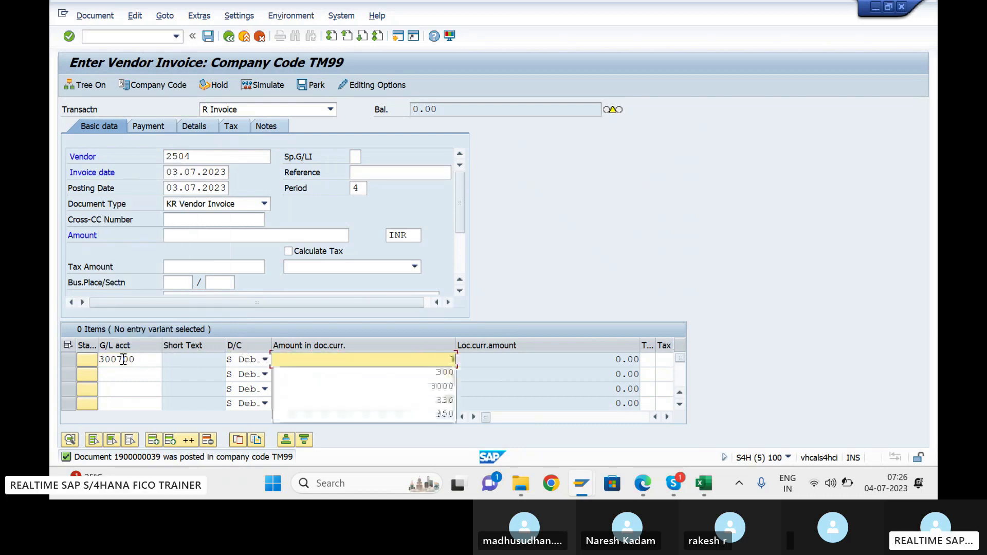
# - Assign cost center TM99BHR001 to the 3000 INR line item and validate the entry
pyautogui.press('Tab')
pyautogui.press('Tab')
pyautogui.press('Tab')
pyautogui.press('Tab')
pyautogui.press('Tab')
pyautogui.press('Tab')
pyautogui.press('Tab')
pyautogui.press('Tab')
pyautogui.press('Tab')
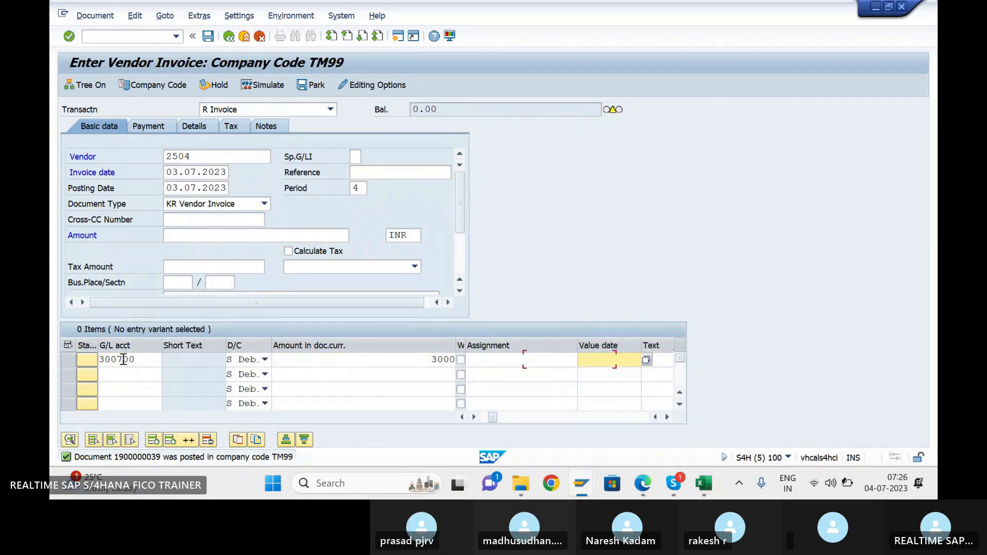
pyautogui.press('Tab')
pyautogui.press('Tab')
pyautogui.press('Tab')
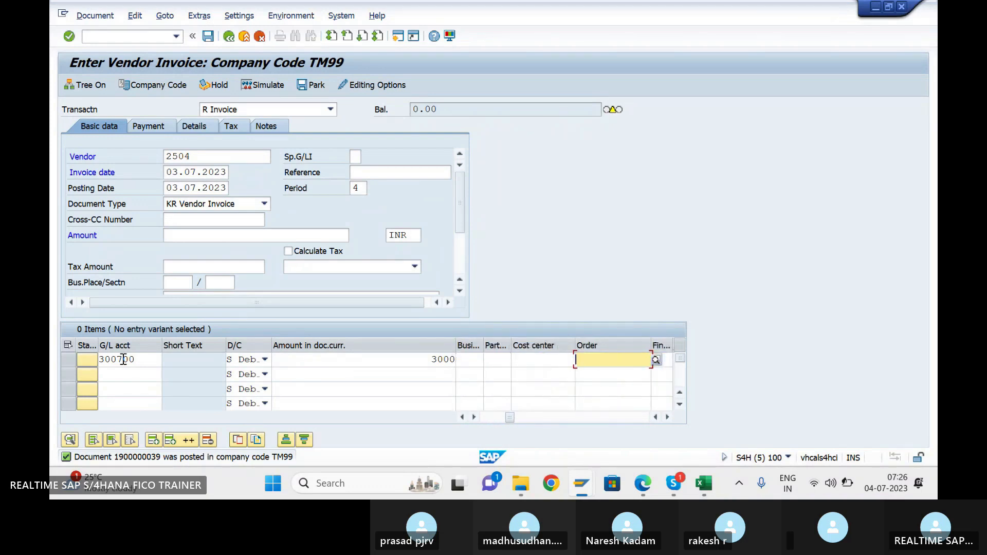
pyautogui.write('TM99BHR001')
pyautogui.press('Return')
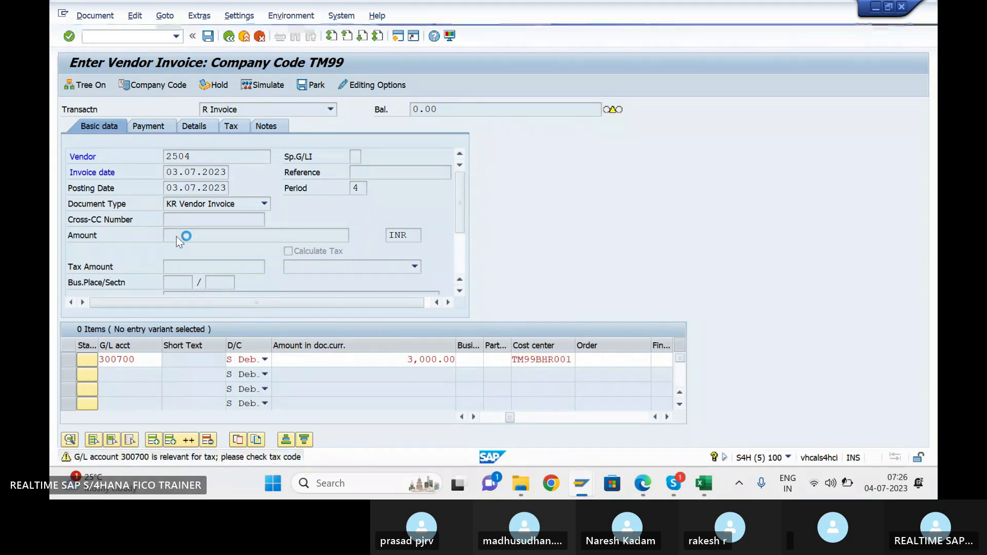
# - Set the invoice amount to 3000 INR in the basic data and post the vendor 2504 invoice
pyautogui.click(177, 236)
pyautogui.write('3000')
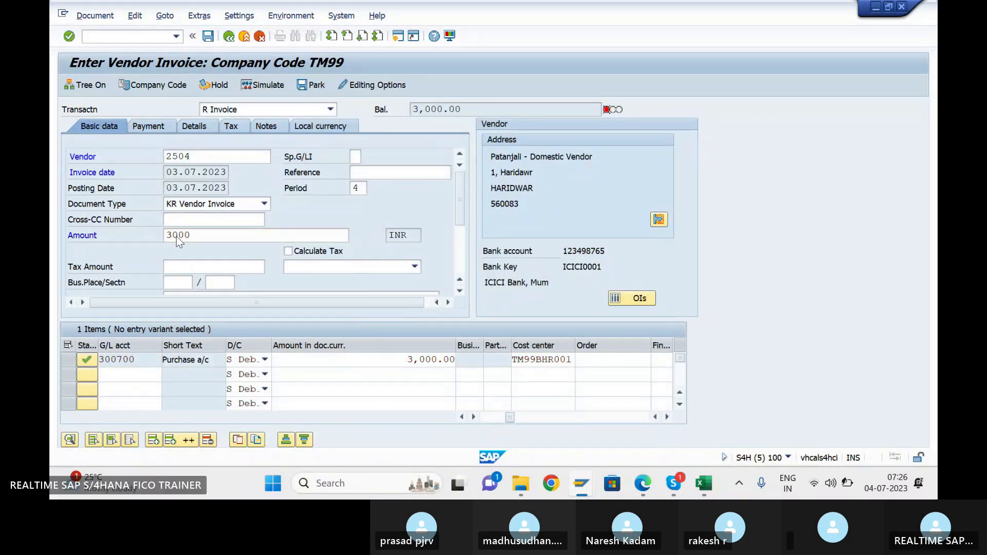
pyautogui.press('Return')
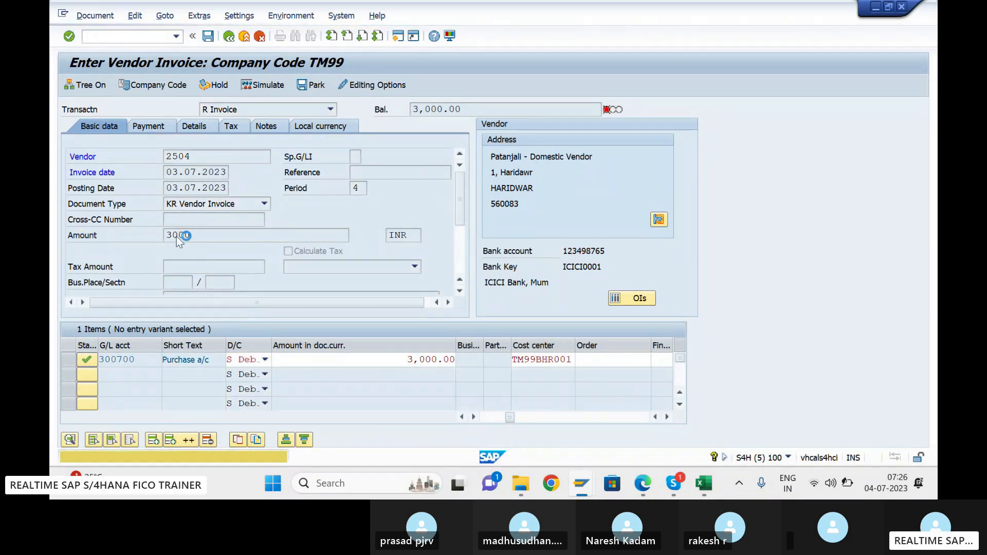
pyautogui.press('Return')
pyautogui.press('Return')
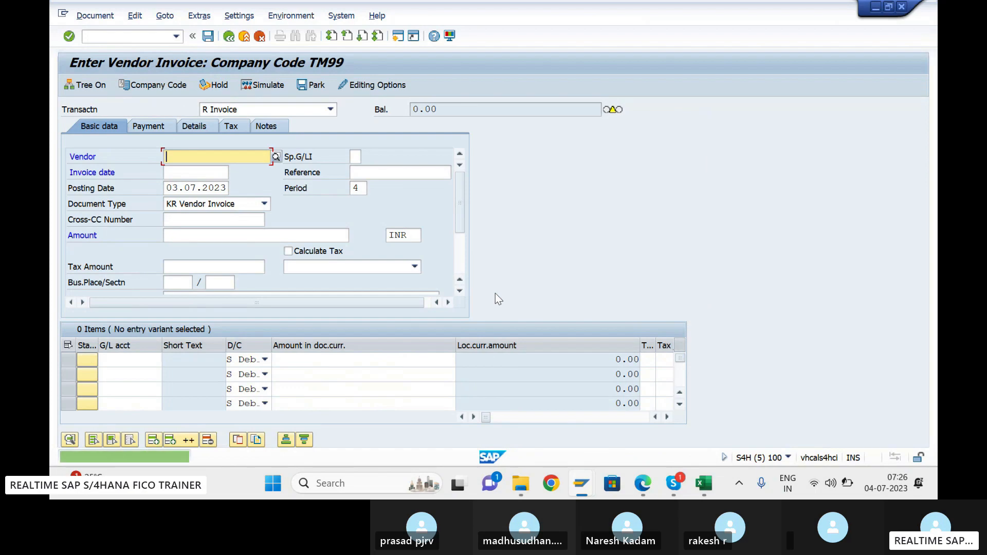
# - Switch to the Skype call and unmute the microphone
pyautogui.click(674, 483)
pyautogui.click(444, 441)
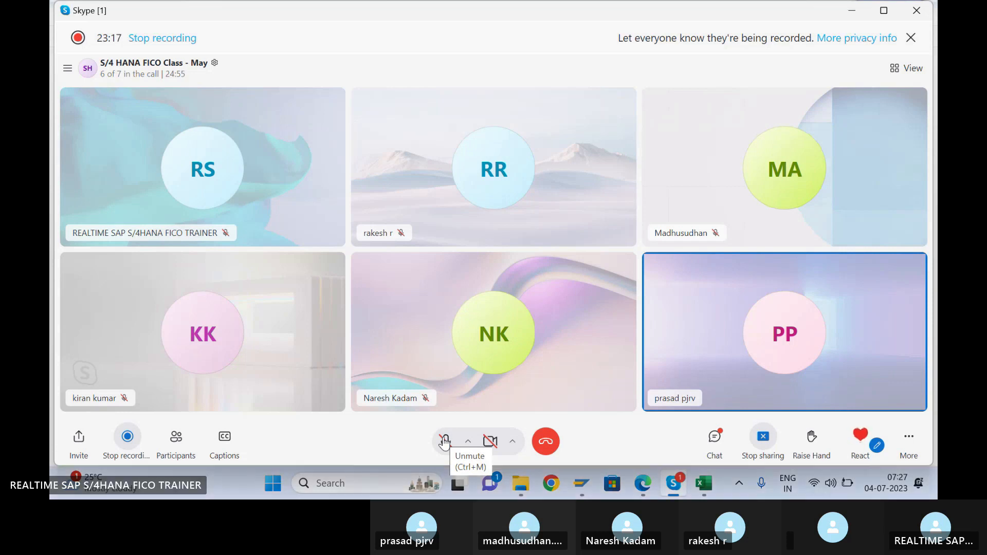
pyautogui.click(445, 441)
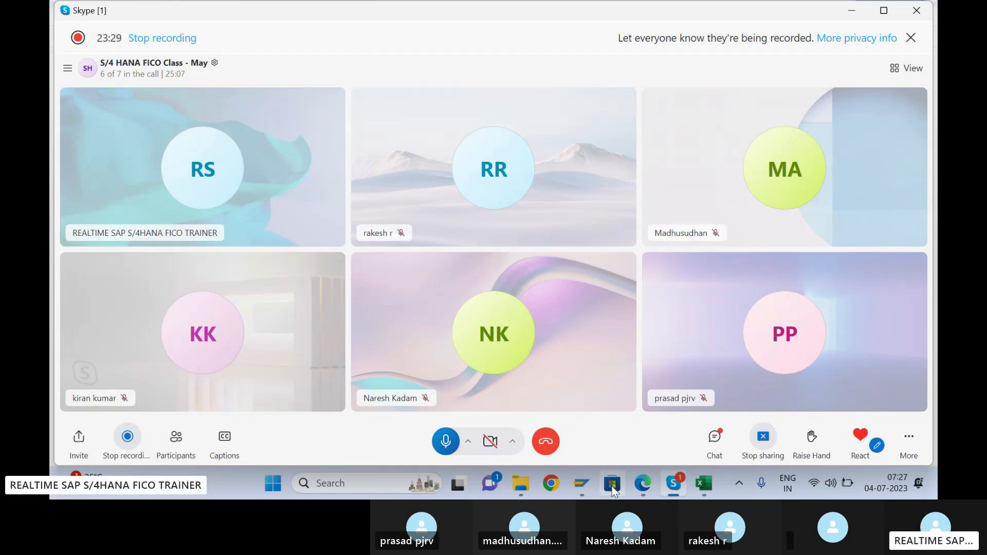
# - Switch back to SAP, bring up the payment run display session and return to the automatic payment status screen
pyautogui.click(588, 486)
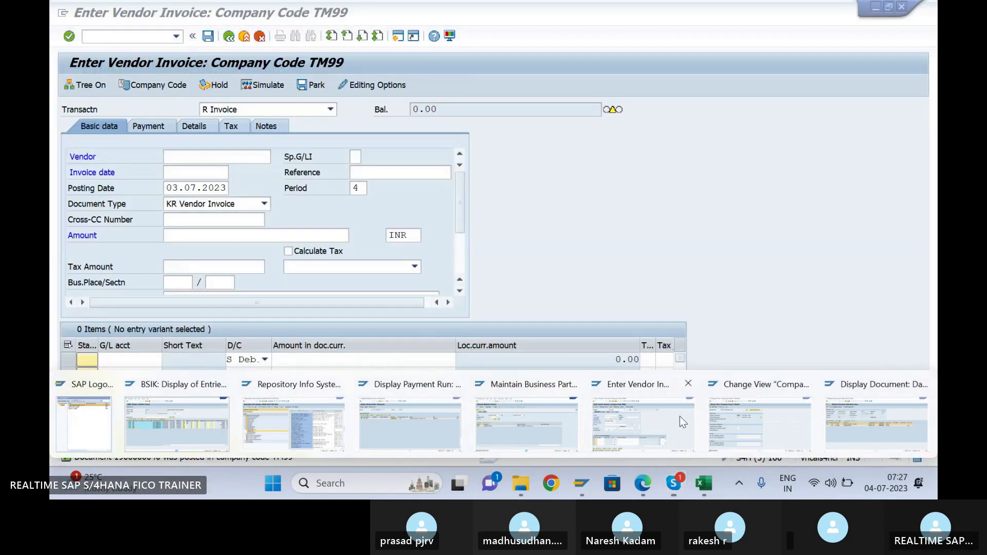
pyautogui.click(682, 422)
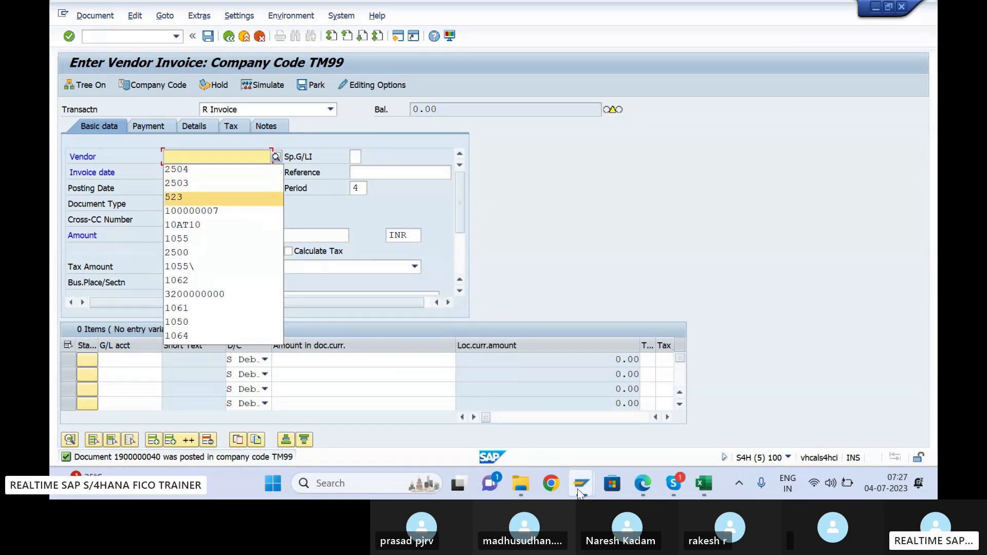
pyautogui.moveTo(581, 485)
pyautogui.moveTo(396, 428)
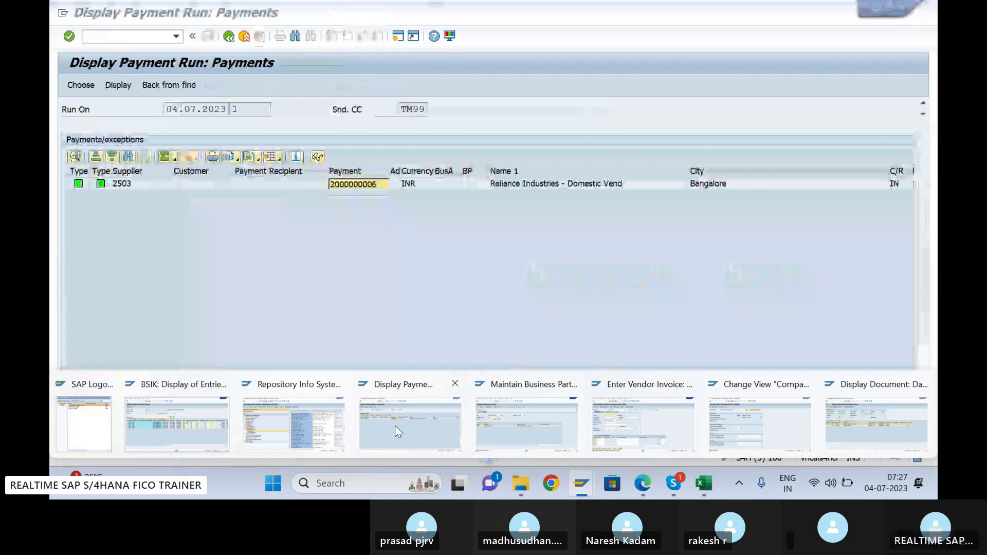
pyautogui.click(394, 426)
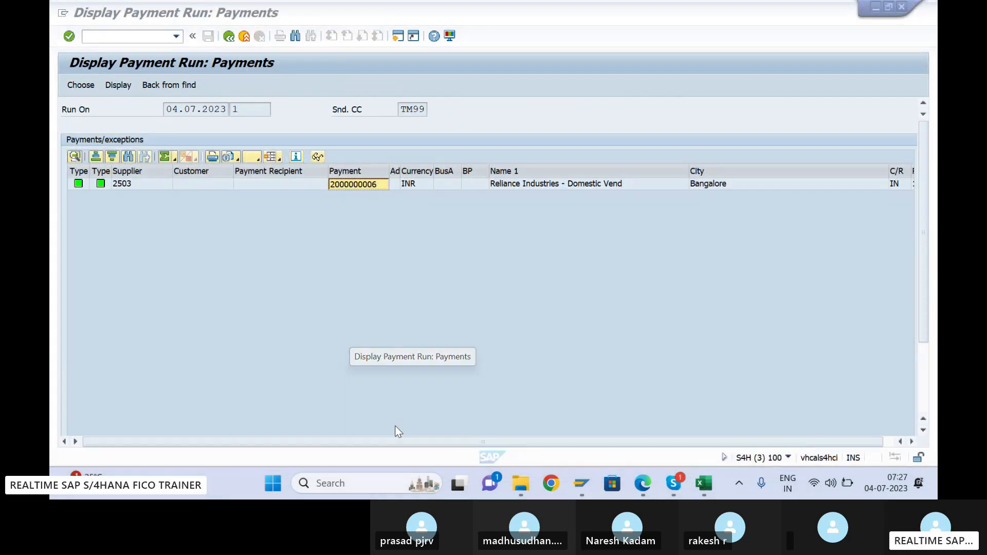
pyautogui.click(230, 41)
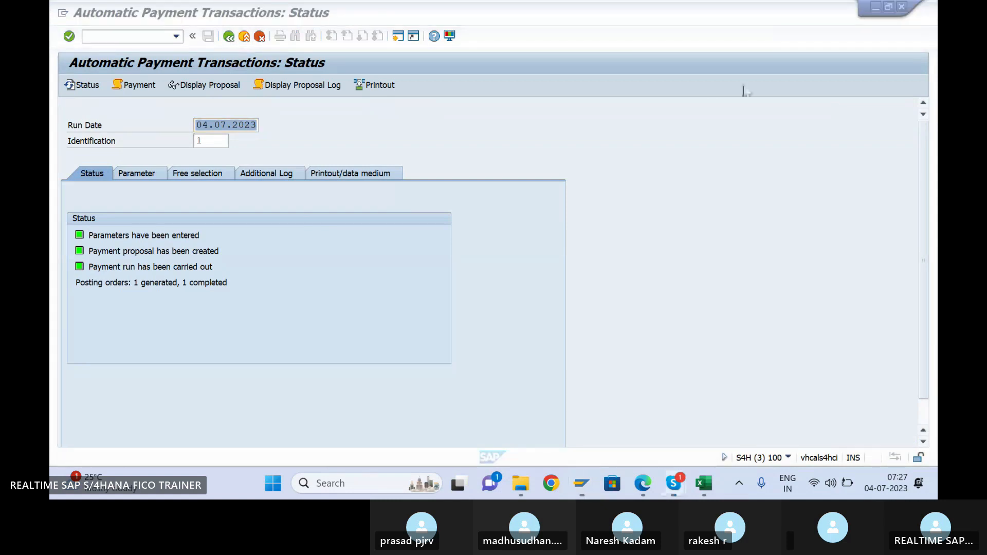
# - Start a new payment run dated 04.07.2023 with identification 12
pyautogui.click(213, 141)
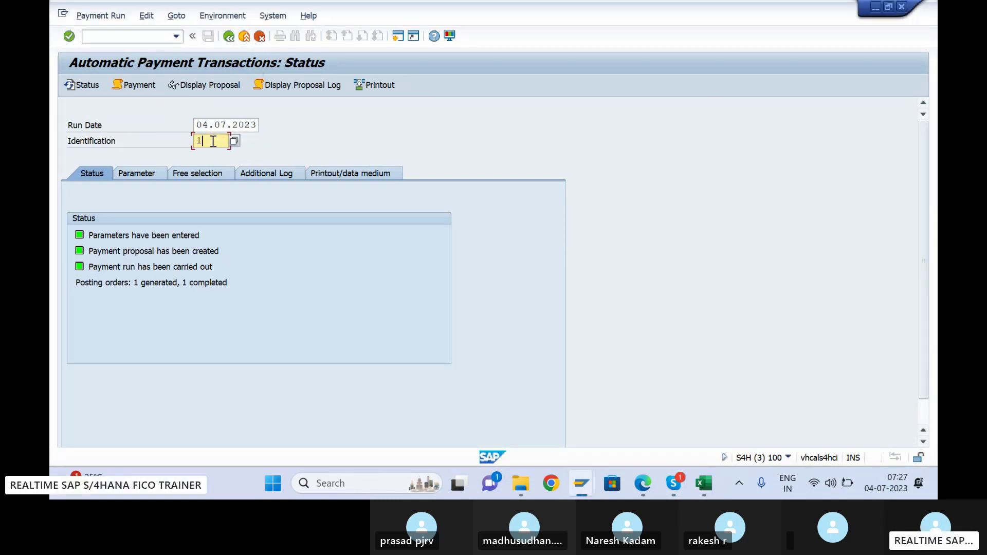
pyautogui.write('12')
pyautogui.press('Return')
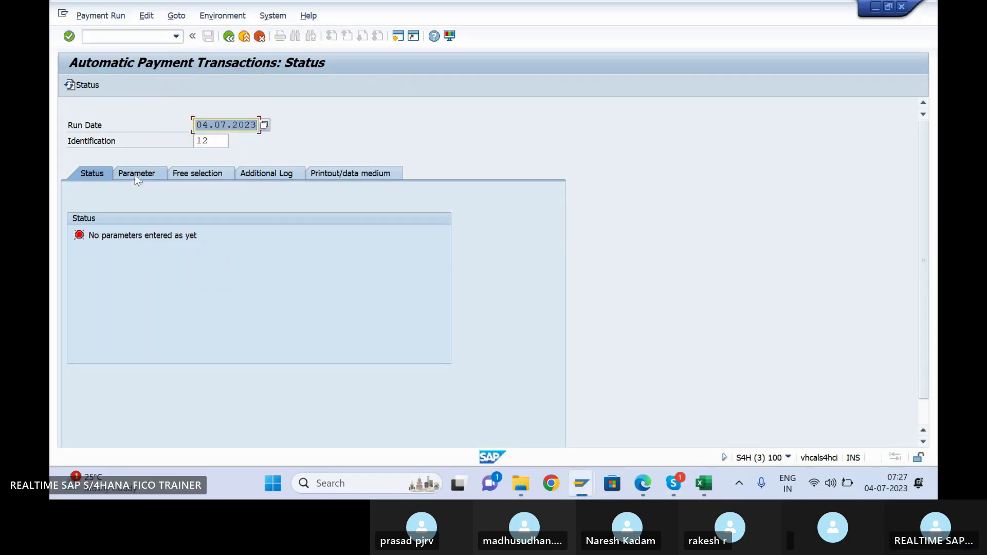
# - Set the run parameters to company code TM99, payment method 1 and next posting date 10.07.2023
pyautogui.click(135, 174)
pyautogui.click(95, 267)
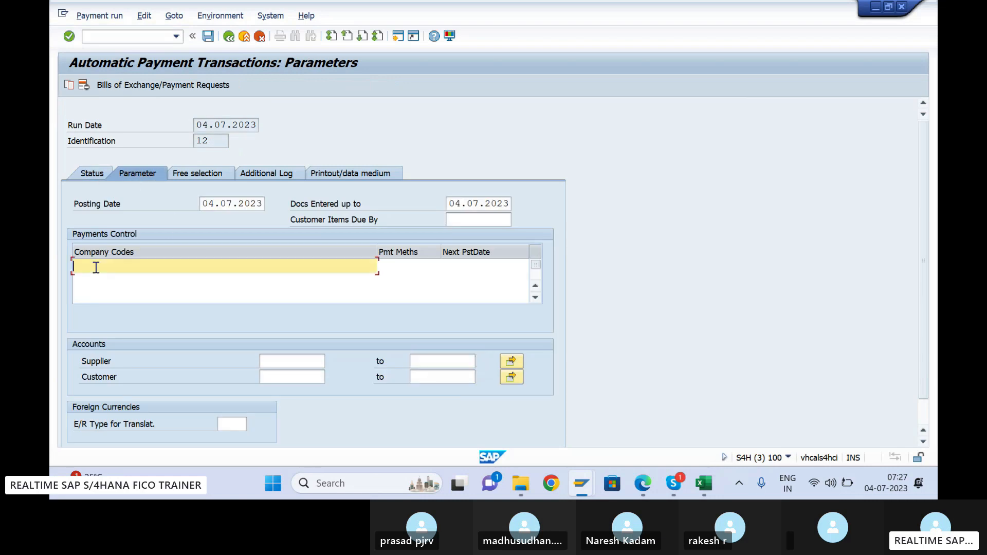
pyautogui.press('Tab')
pyautogui.press('space')
pyautogui.press('Tab')
pyautogui.press('space')
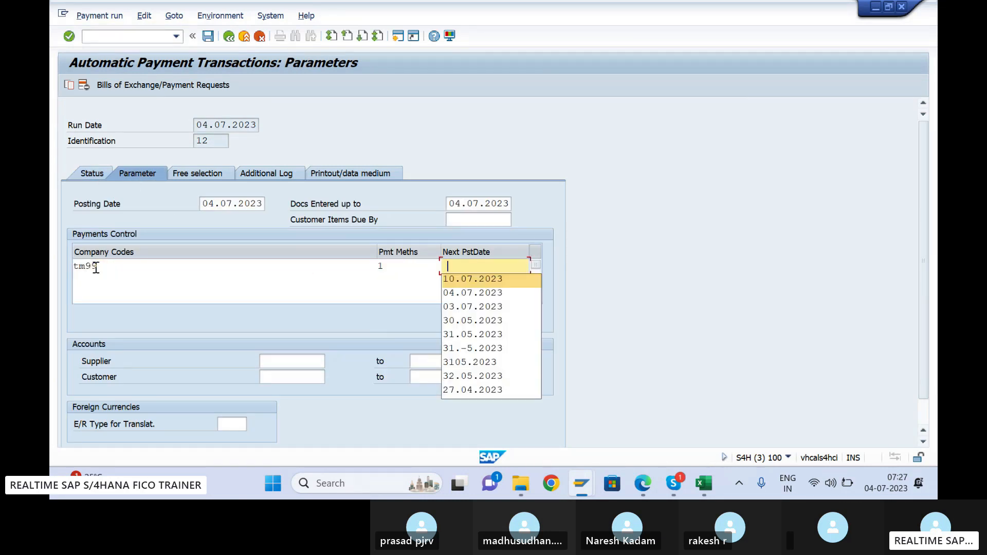
pyautogui.press('Tab')
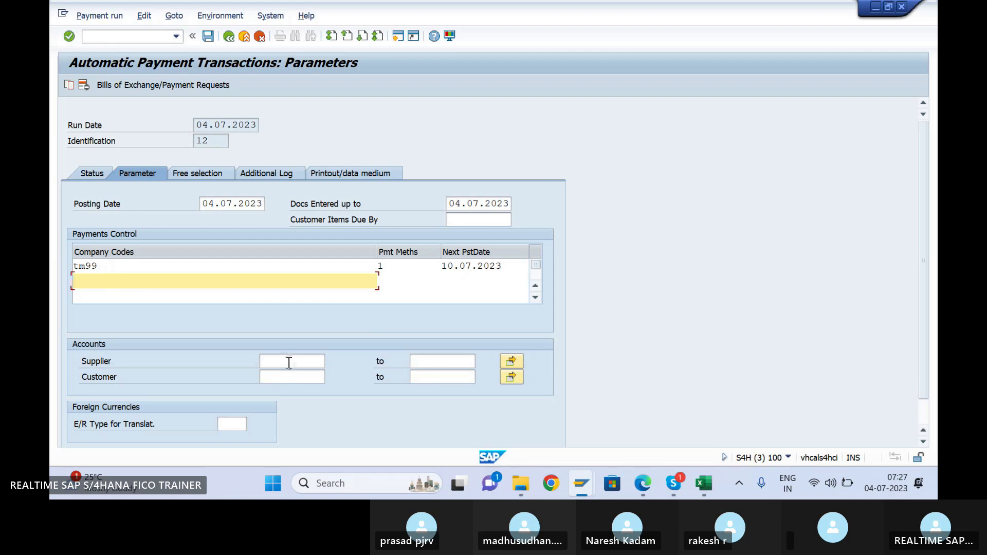
# - Limit the payment run to the supplier range 2503 to 2504
pyautogui.click(289, 363)
pyautogui.press('Down')
pyautogui.press('Tab')
pyautogui.press('Down')
pyautogui.press('Down')
pyautogui.press('Down')
pyautogui.press('Tab')
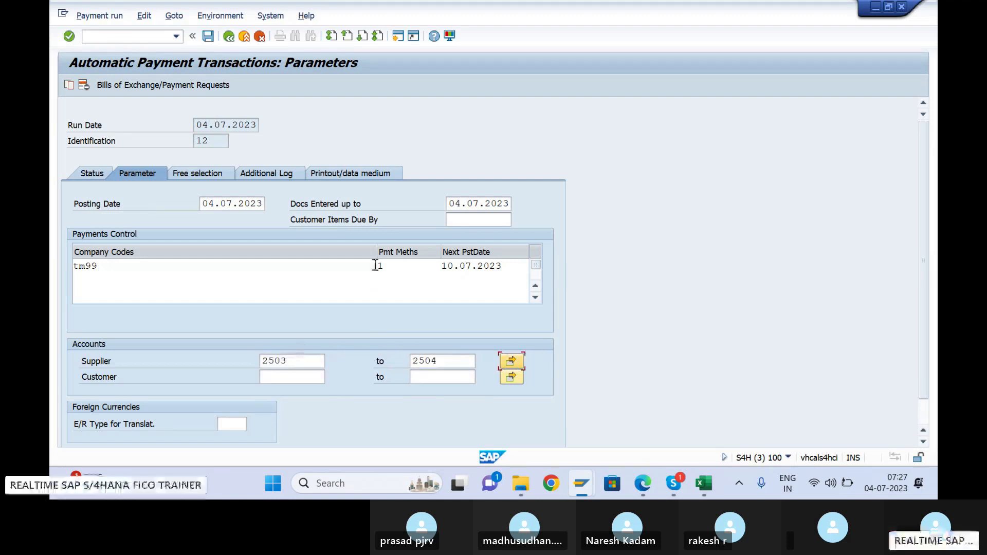
# - Enable additional logging for due date check, payment method selection in all cases and line items of the payment documents
pyautogui.click(262, 175)
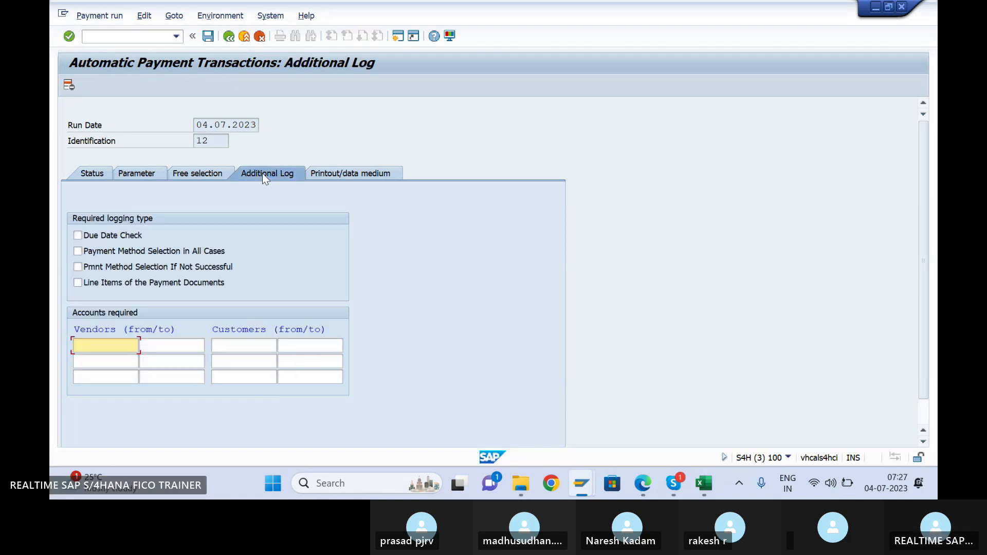
pyautogui.click(80, 236)
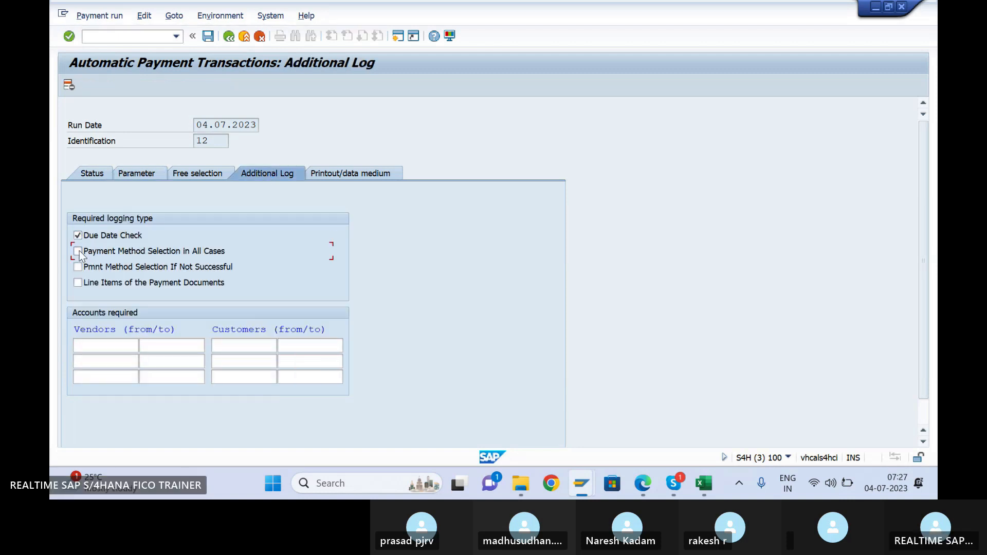
pyautogui.click(78, 283)
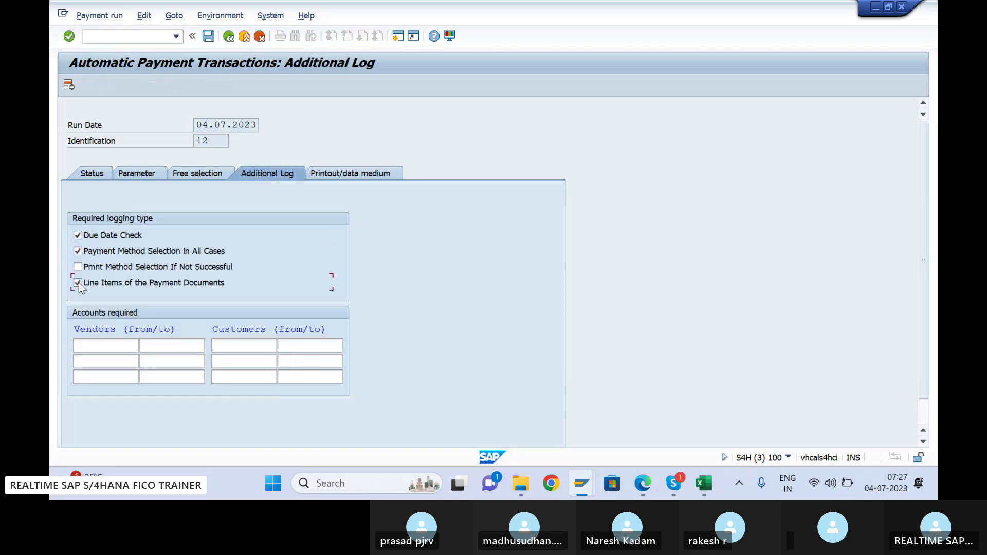
# - Enter vendors 2503 to 2504 as the accounts required for the additional log
pyautogui.click(111, 345)
pyautogui.press('space')
pyautogui.press('Down')
pyautogui.press('Tab')
pyautogui.press('space')
pyautogui.press('Down')
pyautogui.press('Return')
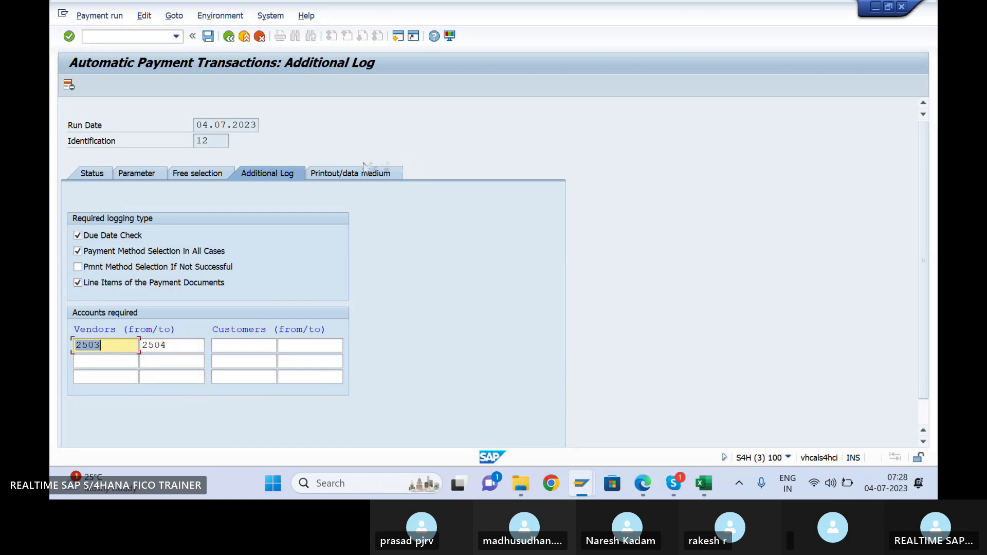
# - Assign variant TM99 to the RFFOUS_C print program and save the payment run parameters
pyautogui.click(363, 174)
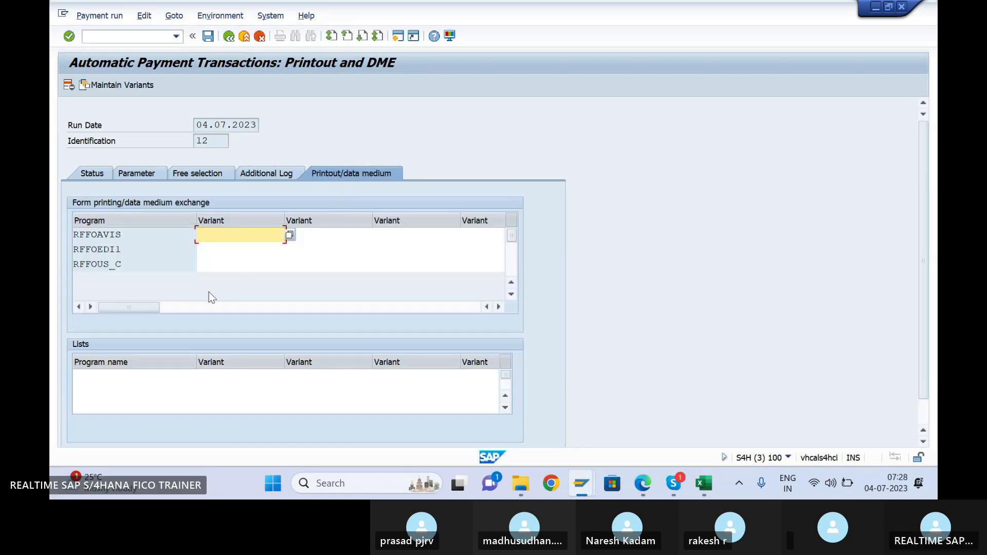
pyautogui.click(218, 261)
pyautogui.press('space')
pyautogui.press('Down')
pyautogui.press('Return')
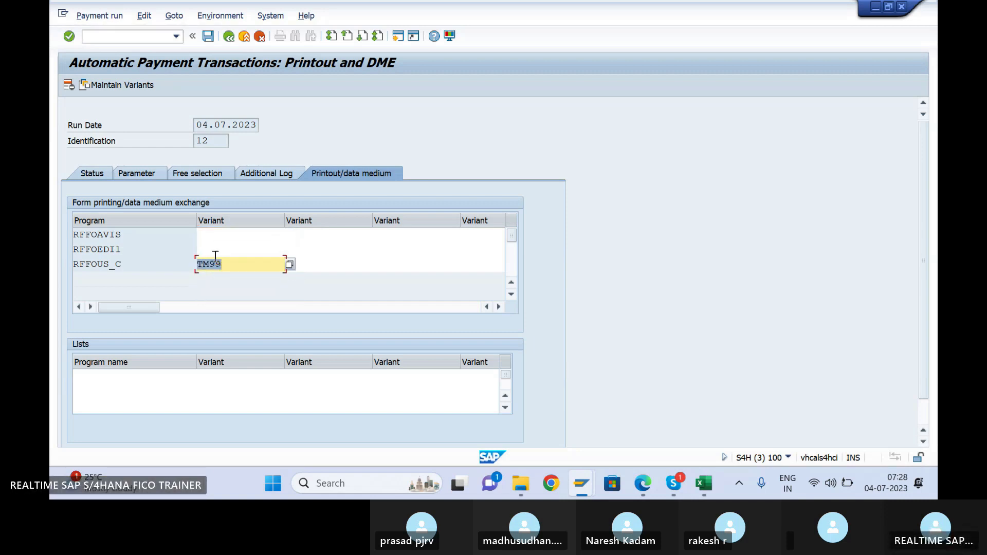
pyautogui.click(97, 176)
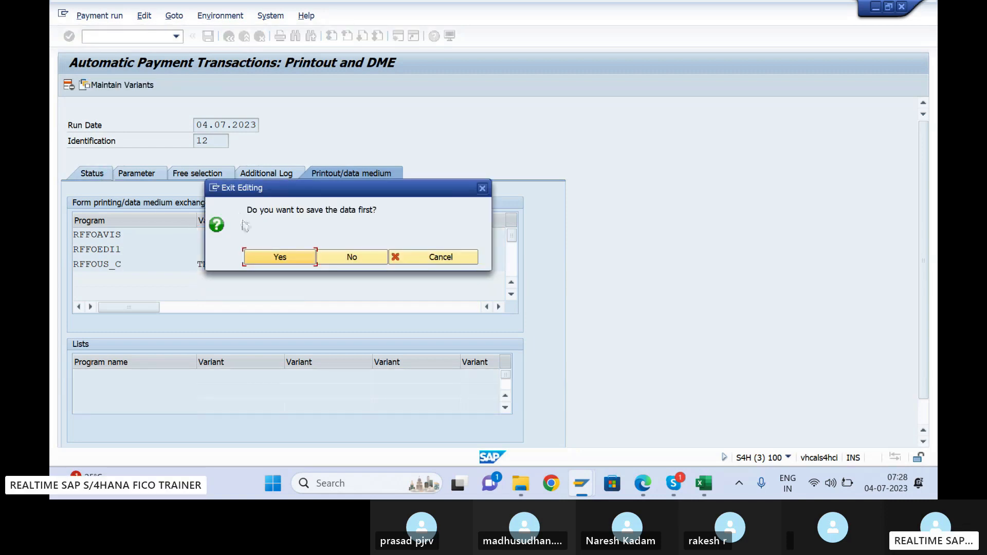
pyautogui.click(279, 255)
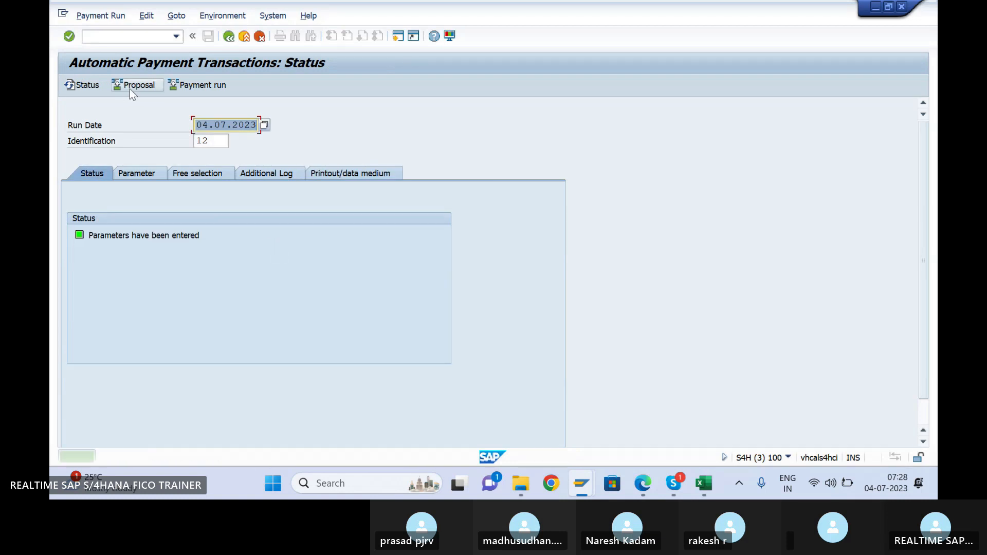
# - Schedule the payment proposal for run 12 to start immediately, and display its proposal log
pyautogui.click(136, 86)
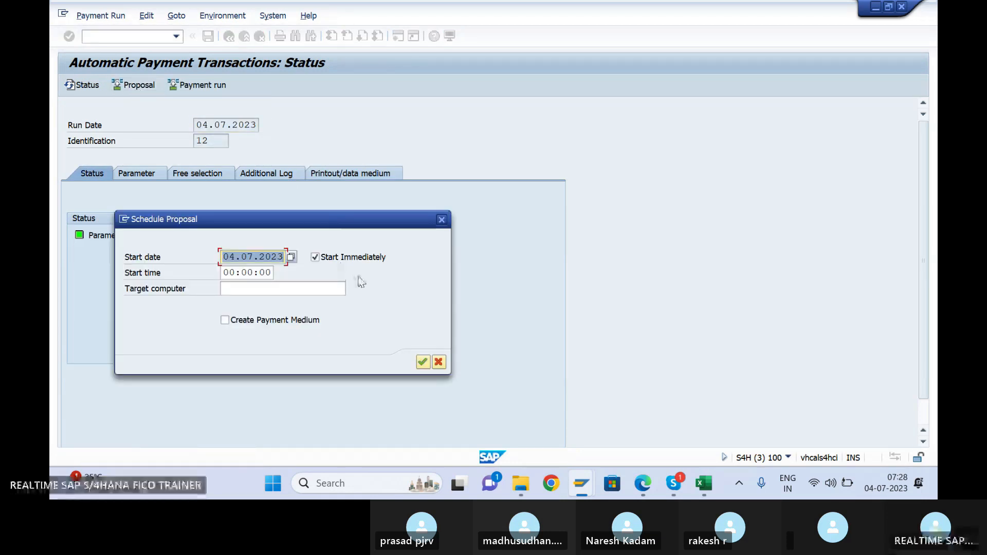
pyautogui.press('Return')
pyautogui.press('Return')
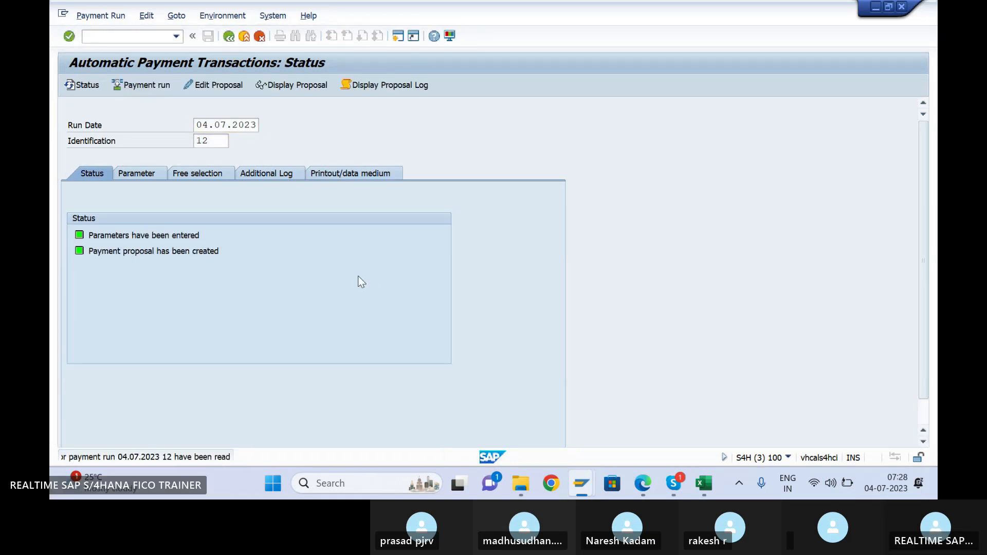
pyautogui.click(398, 83)
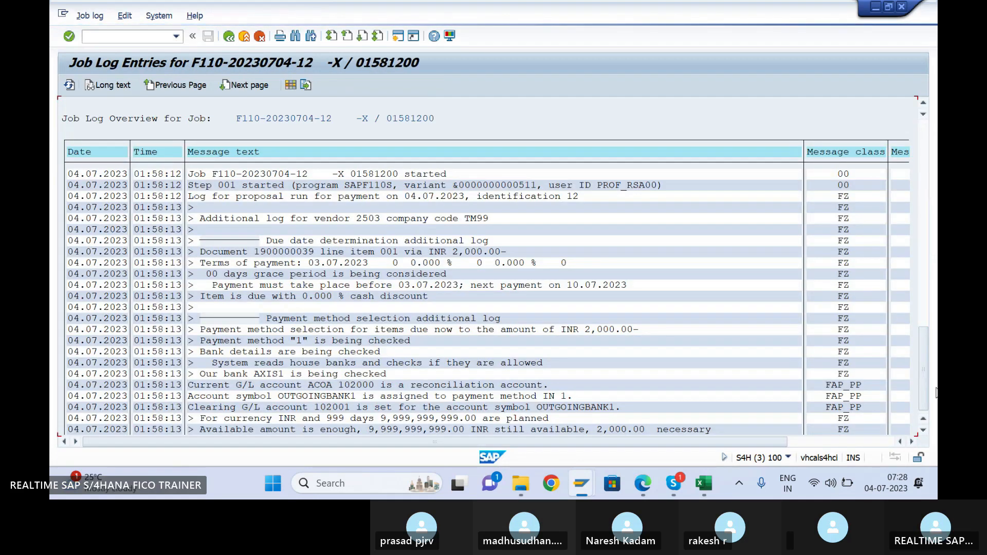
# - Leave the proposal job log and schedule the payment run for identification 12 to start immediately, without creating a payment medium
pyautogui.scroll(-5, 853, 355)
pyautogui.click(228, 36)
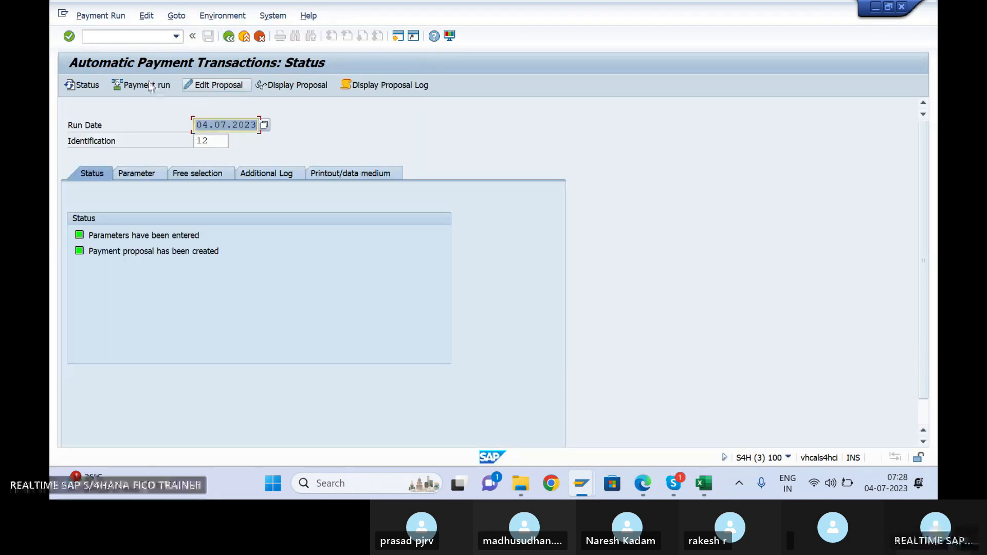
pyautogui.click(149, 84)
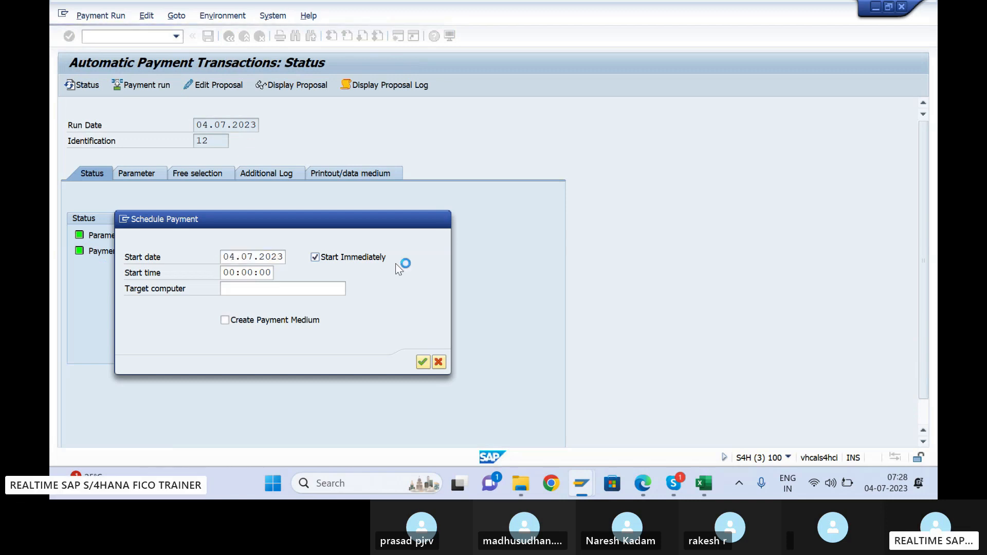
pyautogui.press('Return')
pyautogui.press('Return')
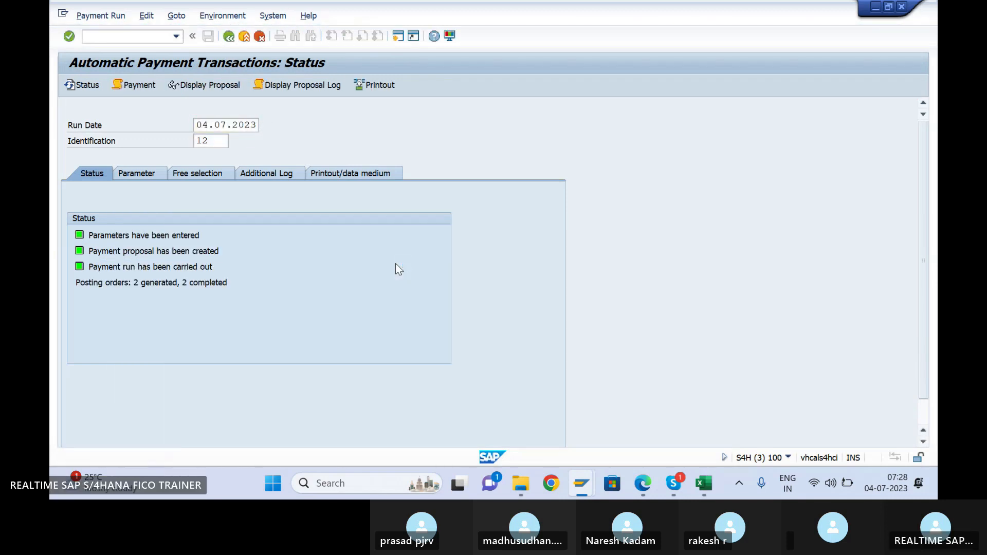
pyautogui.click(377, 88)
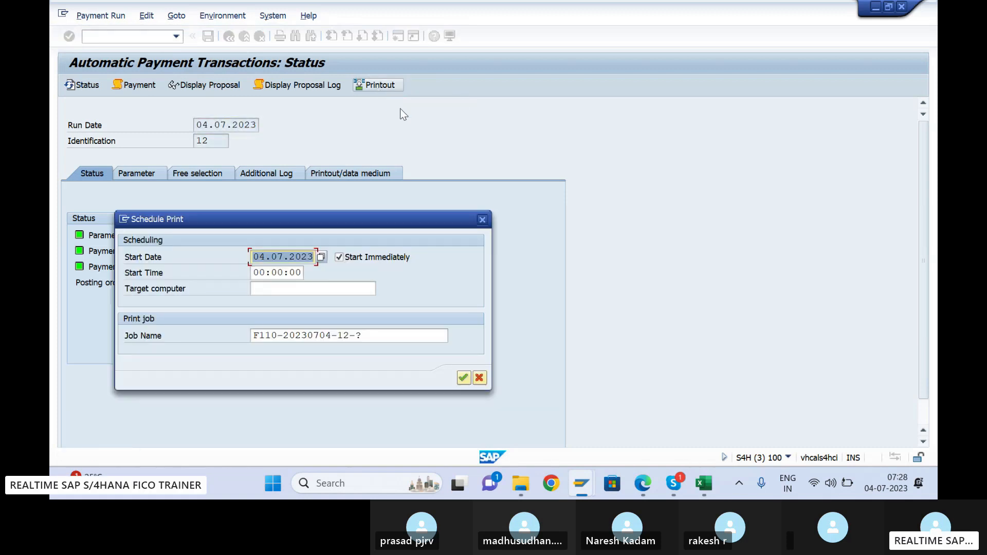
pyautogui.click(370, 338)
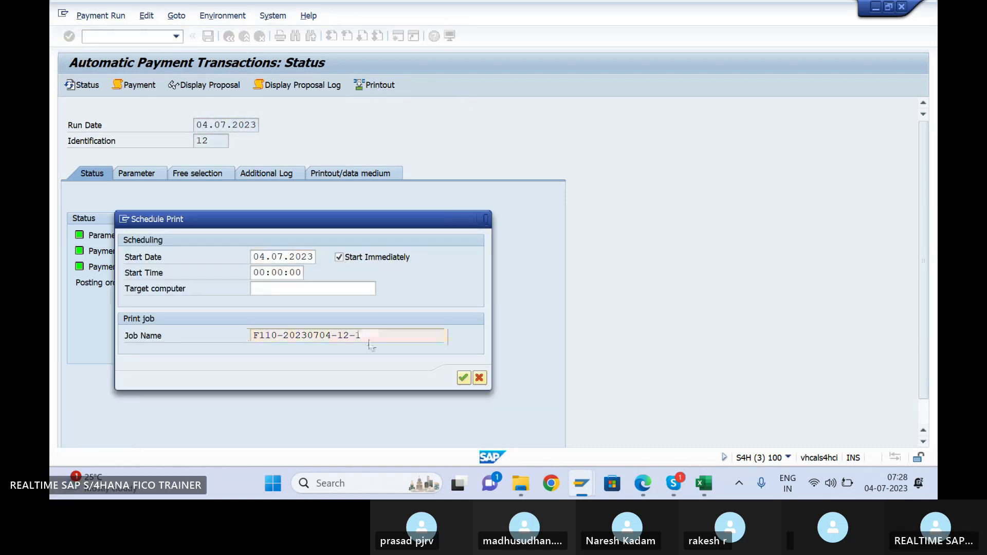
pyautogui.press('Return')
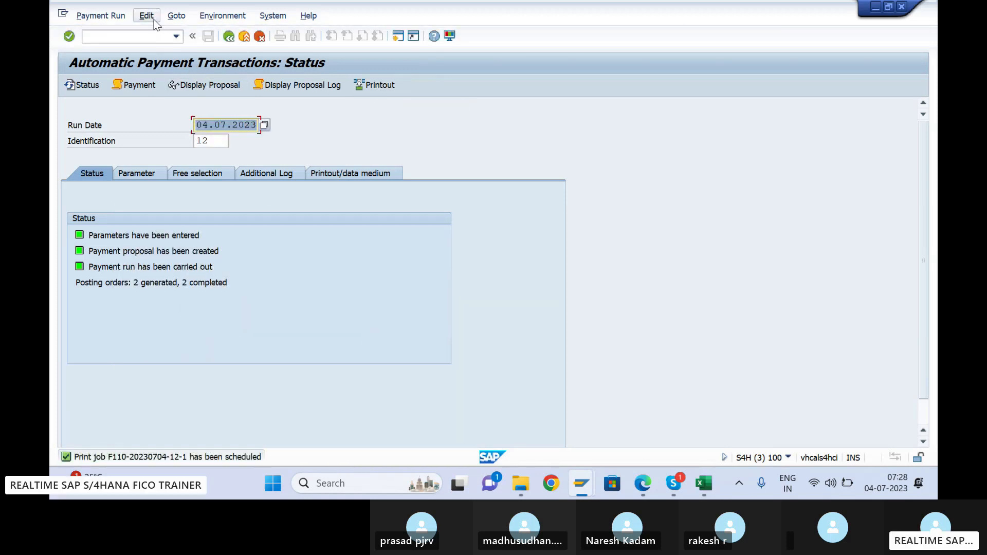
# - Display the list of payments made by payment run 12 to get the payment document numbers
pyautogui.click(154, 18)
pyautogui.moveTo(175, 64)
pyautogui.click(261, 95)
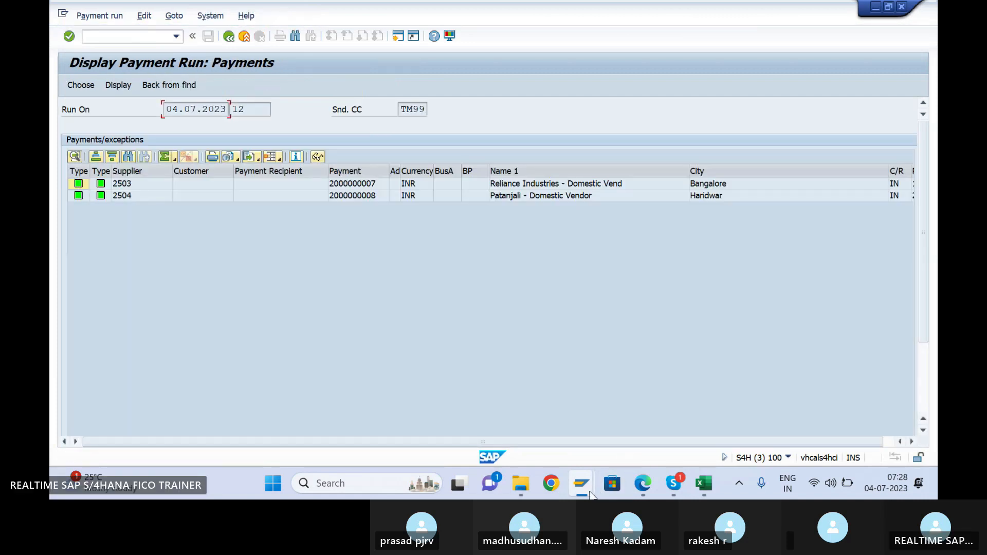
pyautogui.moveTo(590, 494)
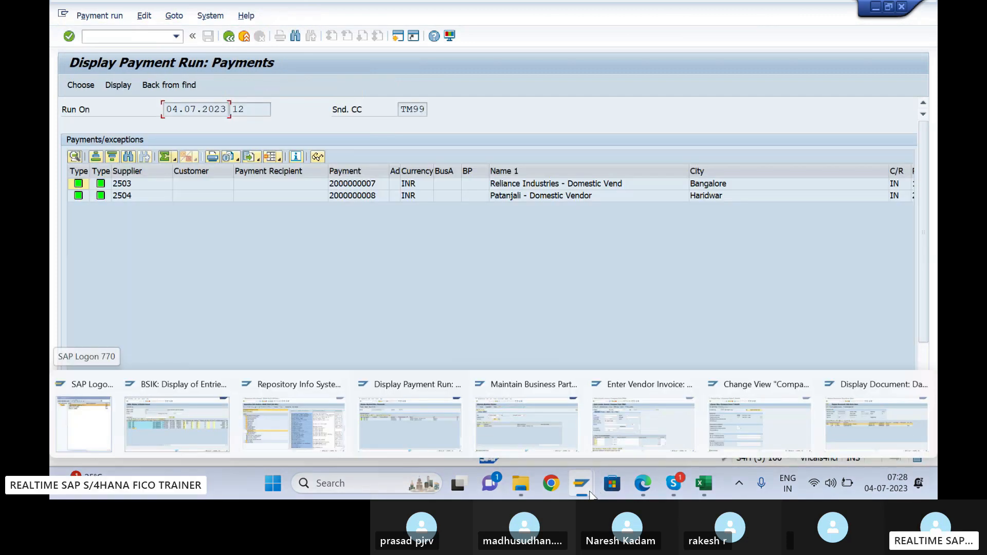
pyautogui.click(869, 430)
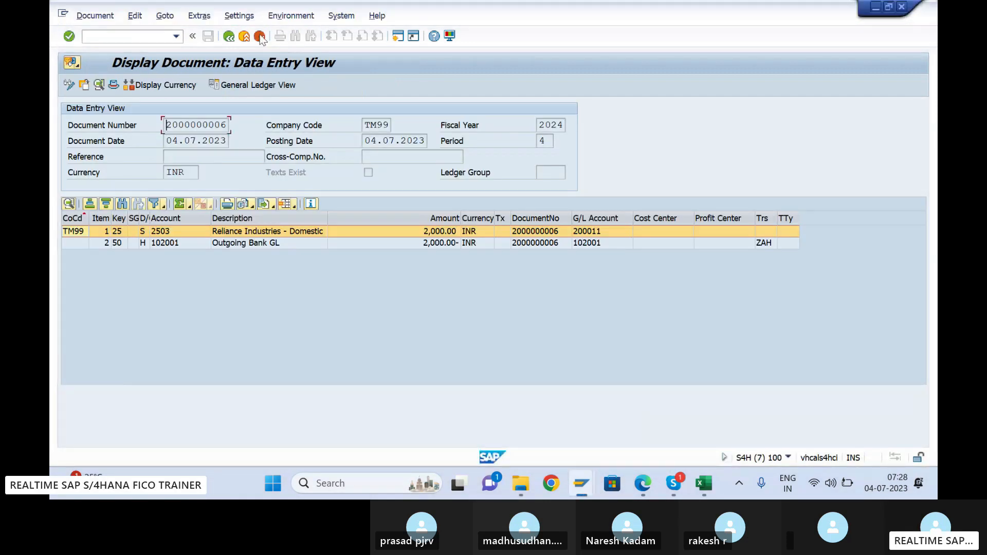
pyautogui.click(226, 37)
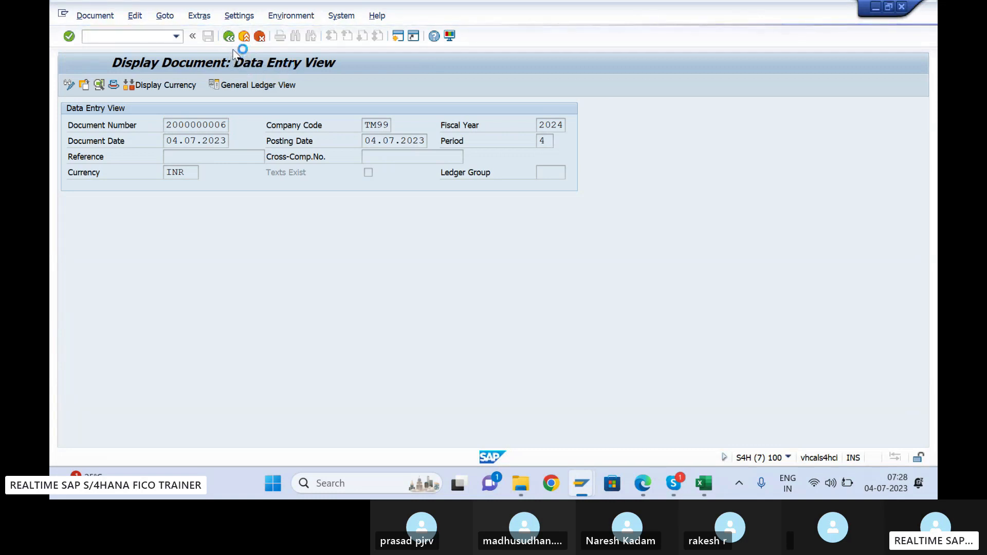
pyautogui.write('2000000007')
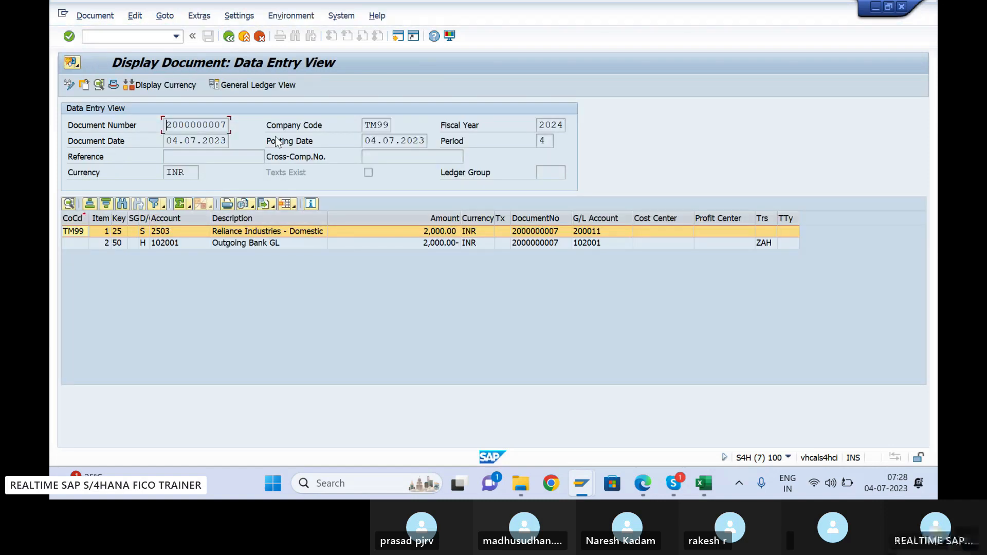
pyautogui.click(291, 14)
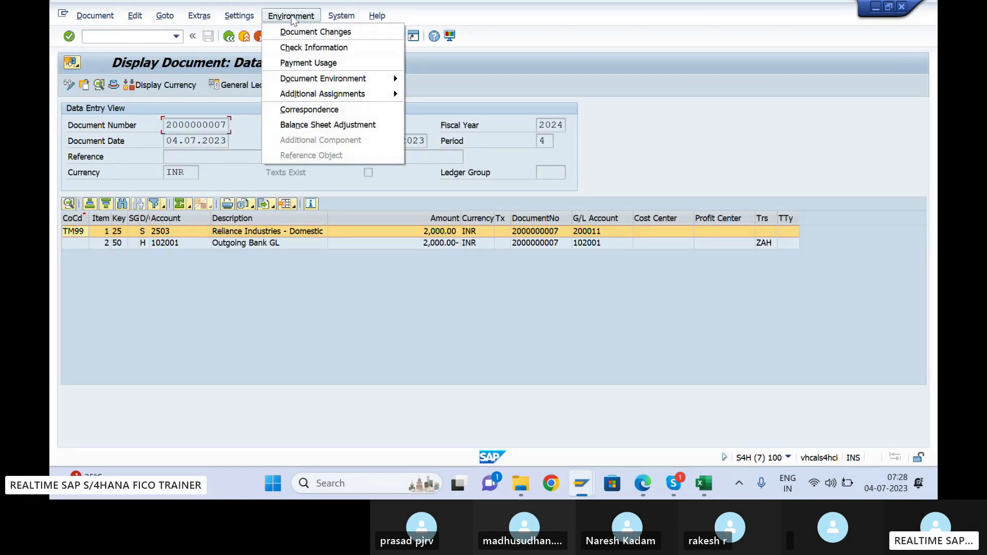
pyautogui.click(307, 43)
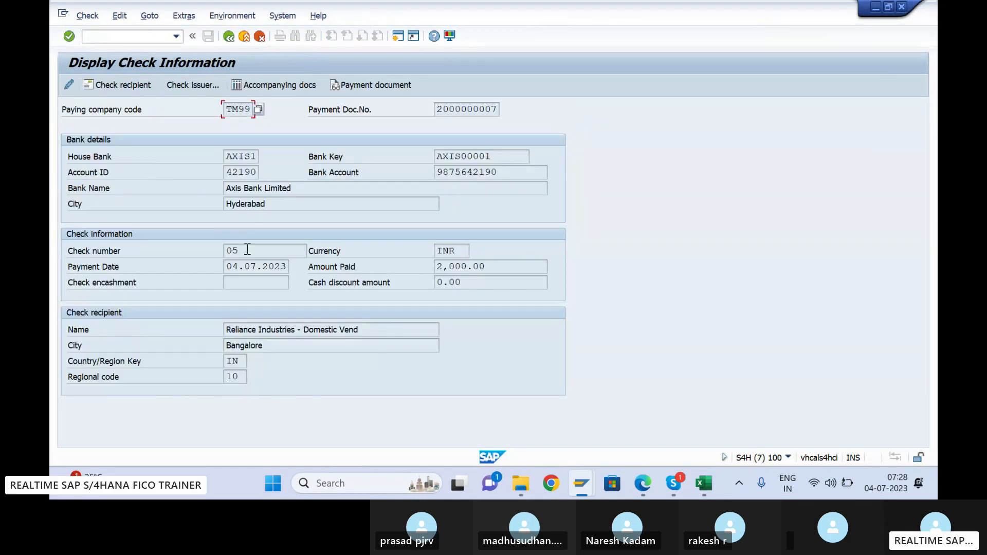
pyautogui.click(228, 36)
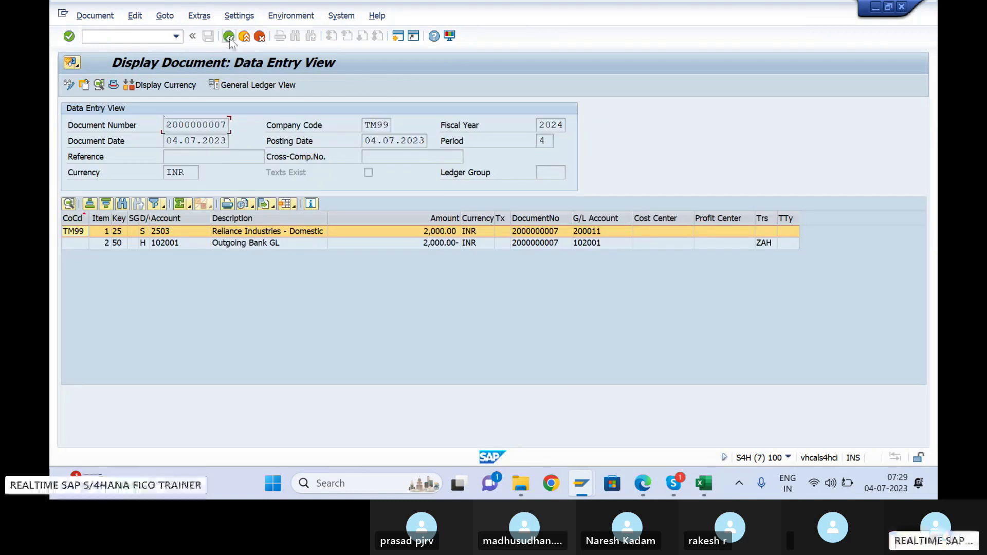
pyautogui.click(230, 39)
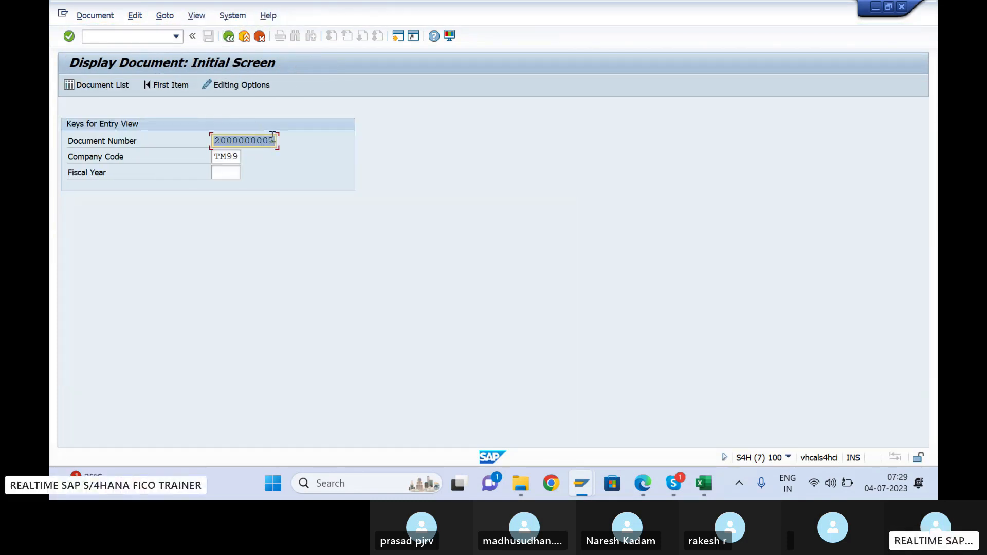
pyautogui.press('BackSpace')
pyautogui.write('8')
pyautogui.press('Return')
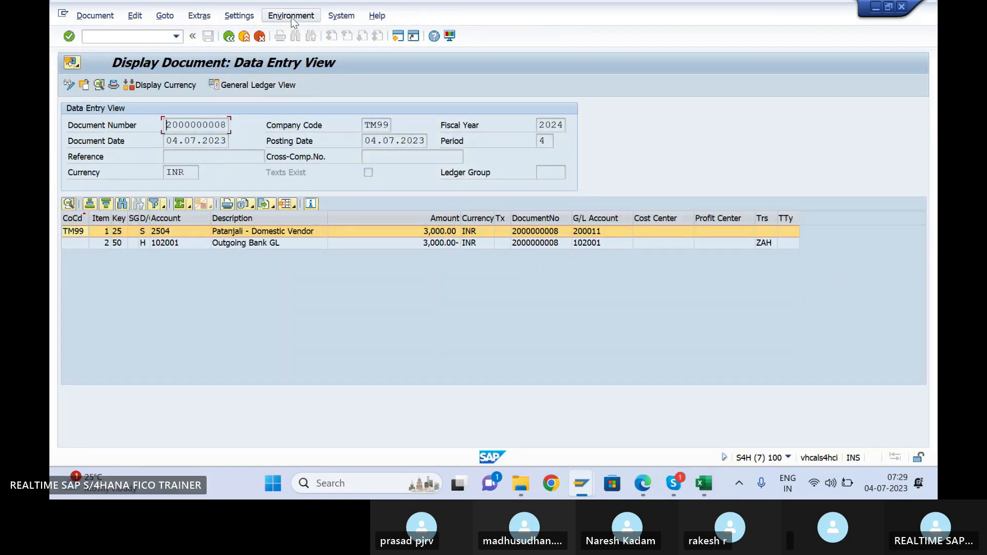
pyautogui.click(291, 15)
pyautogui.click(325, 50)
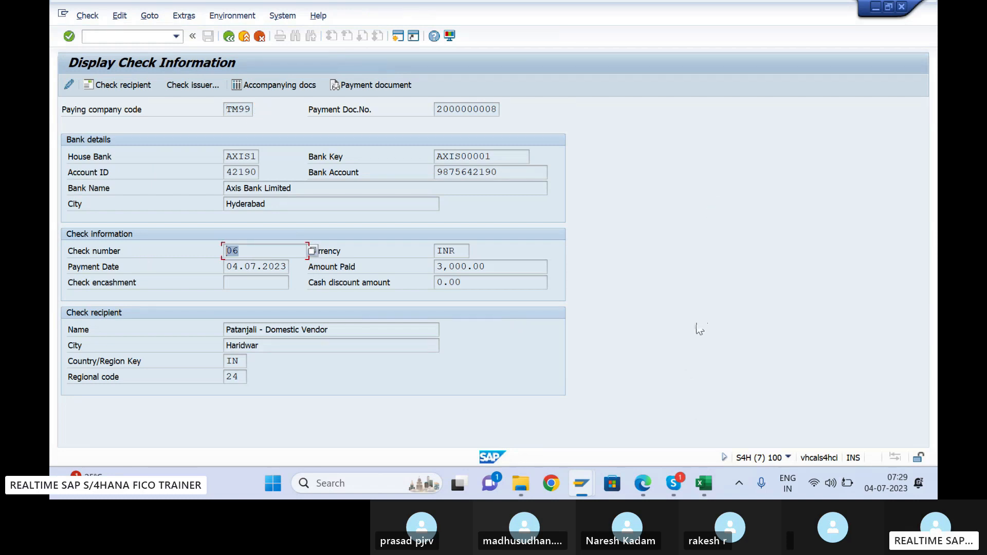
pyautogui.click(675, 484)
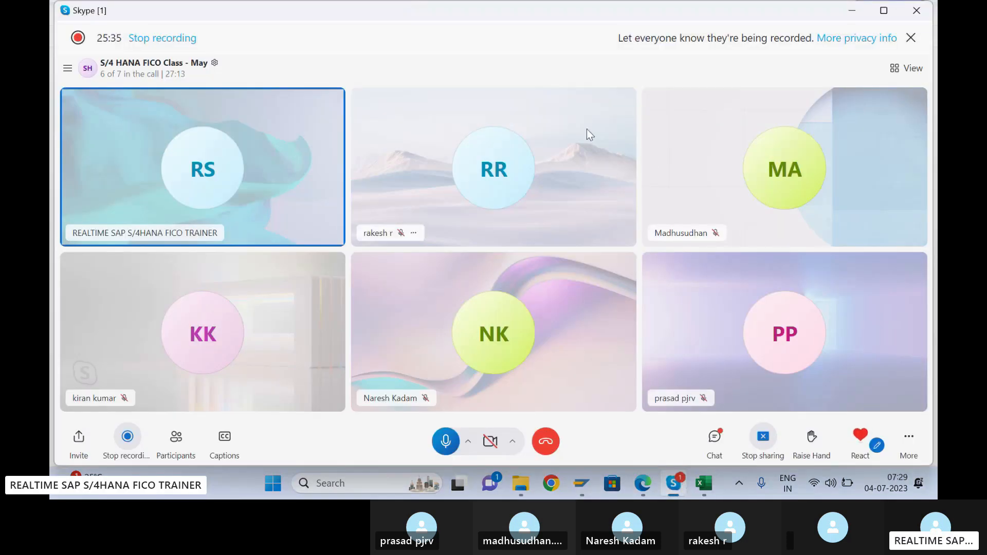